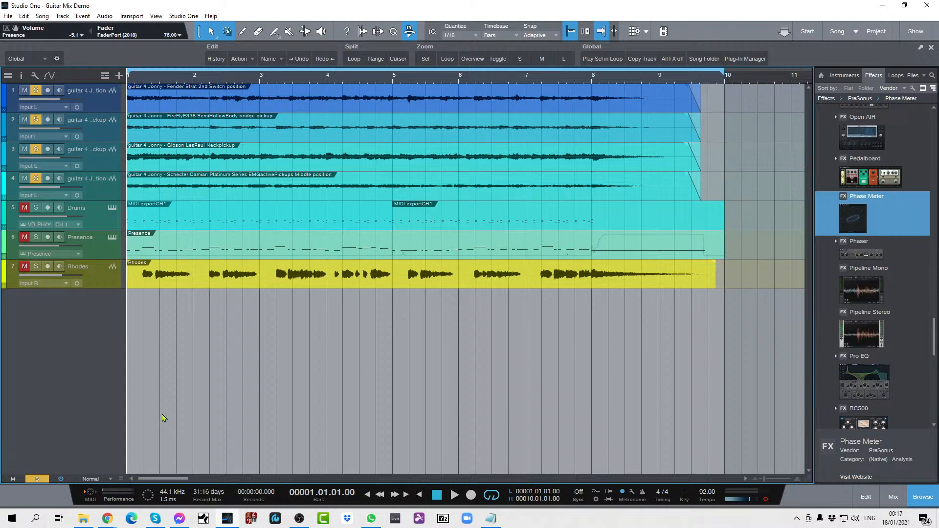
Step: Listen to the four soloed guitar tracks together through the song and clear their solos
{"action": "key", "text": "space"}
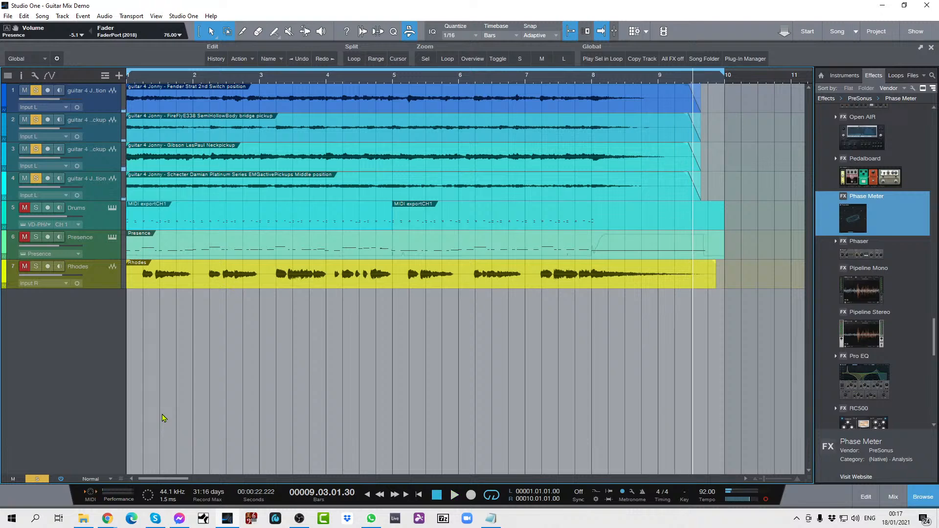
{"action": "key", "text": "space"}
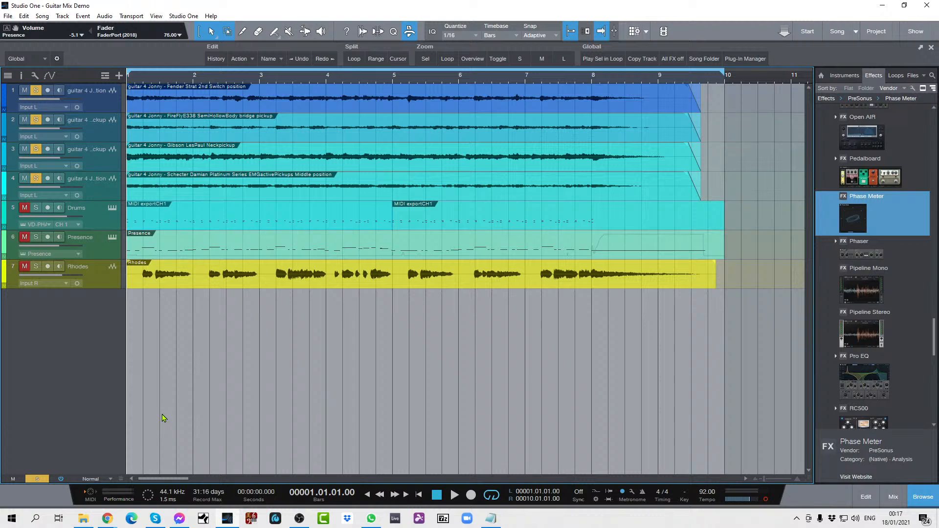
{"action": "left_click", "coordinate": [37, 182]}
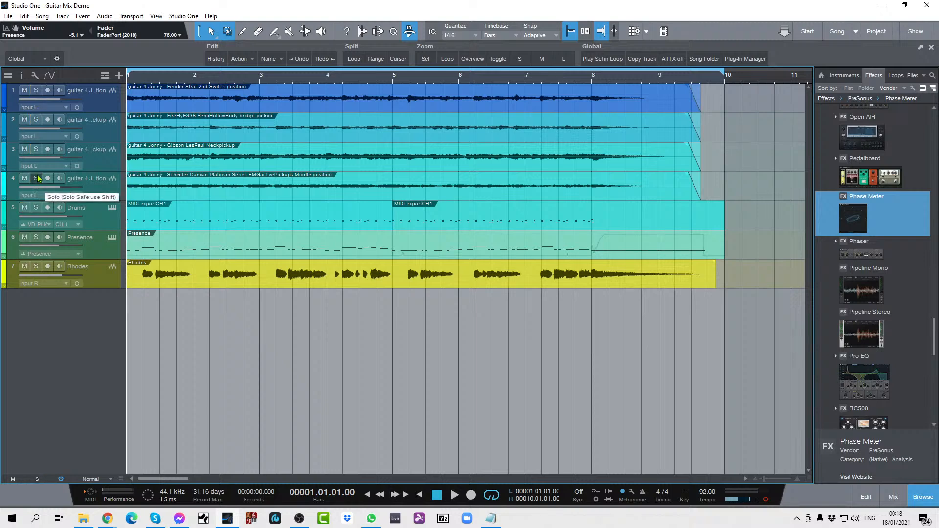
Step: Solo the Fender Strat guitar on track 1 and audition it from the start of the song
{"action": "left_click", "coordinate": [35, 91]}
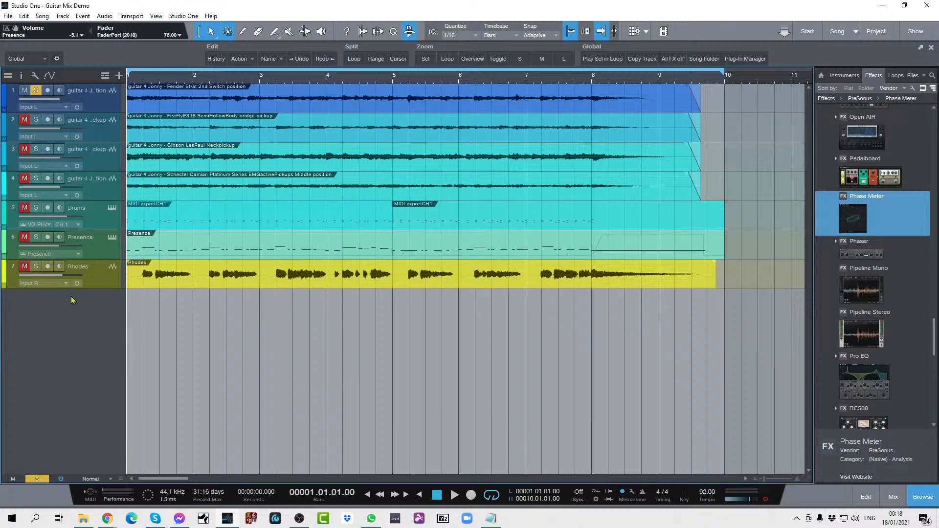
{"action": "key", "text": "space"}
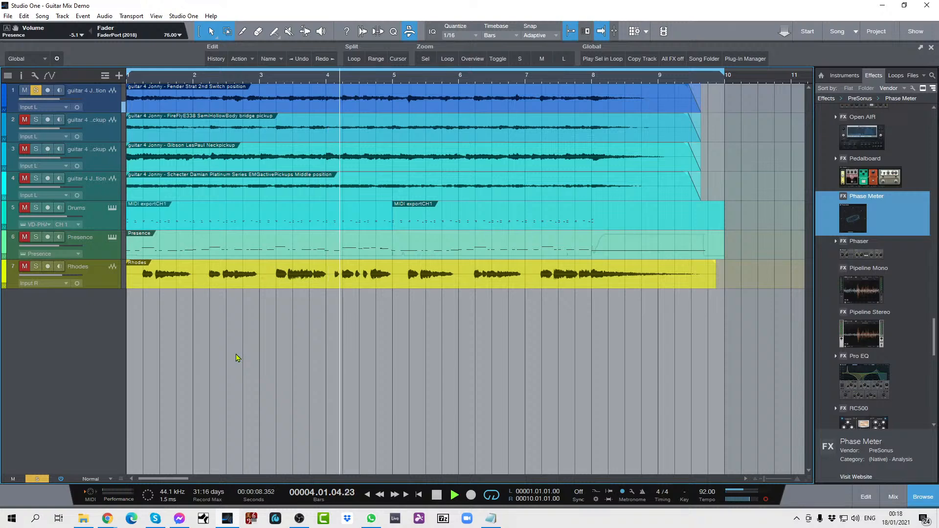
{"action": "key", "text": "space"}
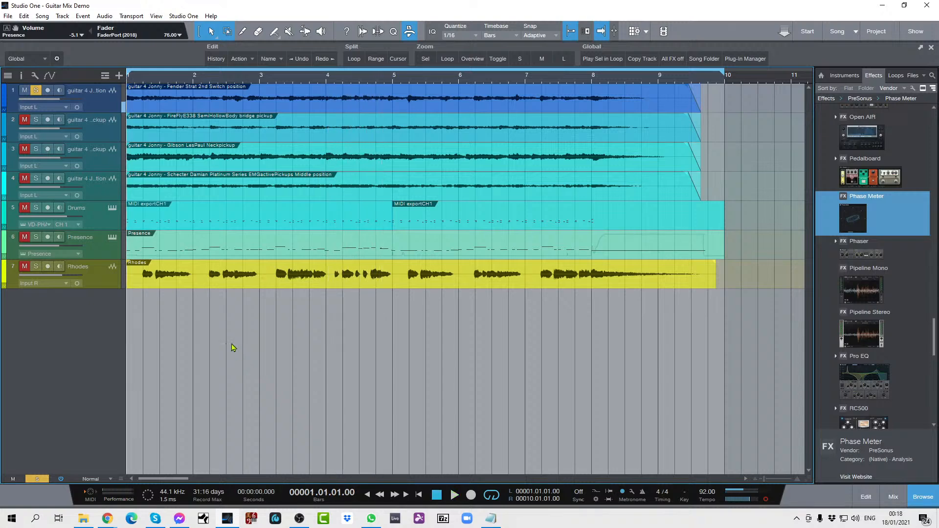
Step: Switch the solo from track 1 to the FireFly semi-hollow guitar on track 2 and audition it alone
{"action": "left_click", "coordinate": [35, 90]}
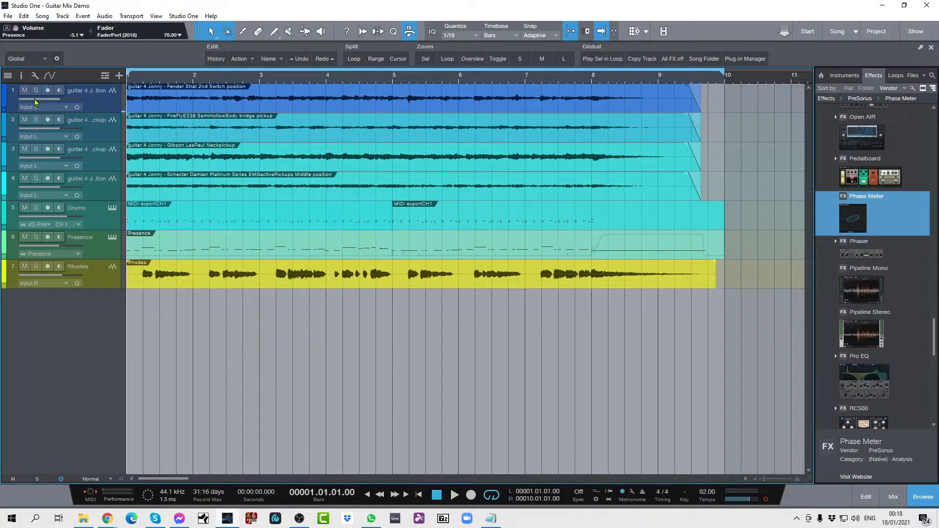
{"action": "left_click", "coordinate": [34, 120]}
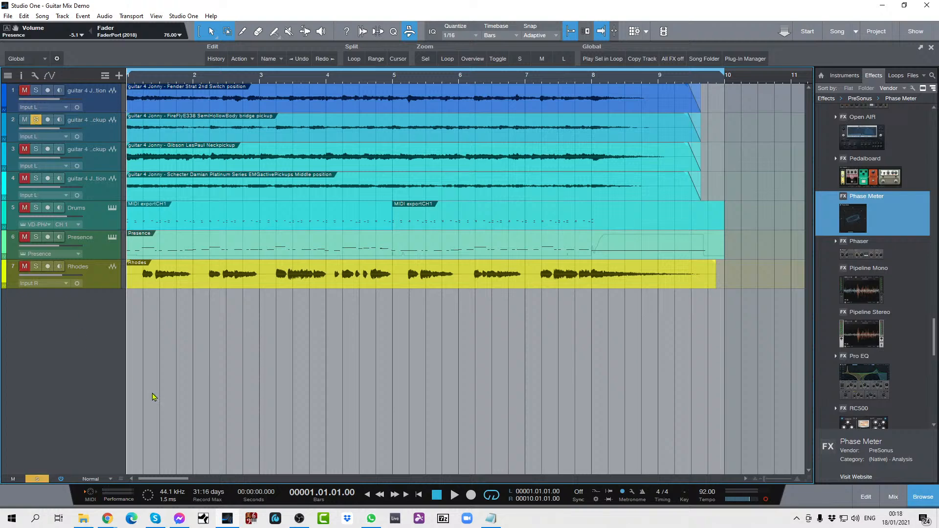
{"action": "key", "text": "space"}
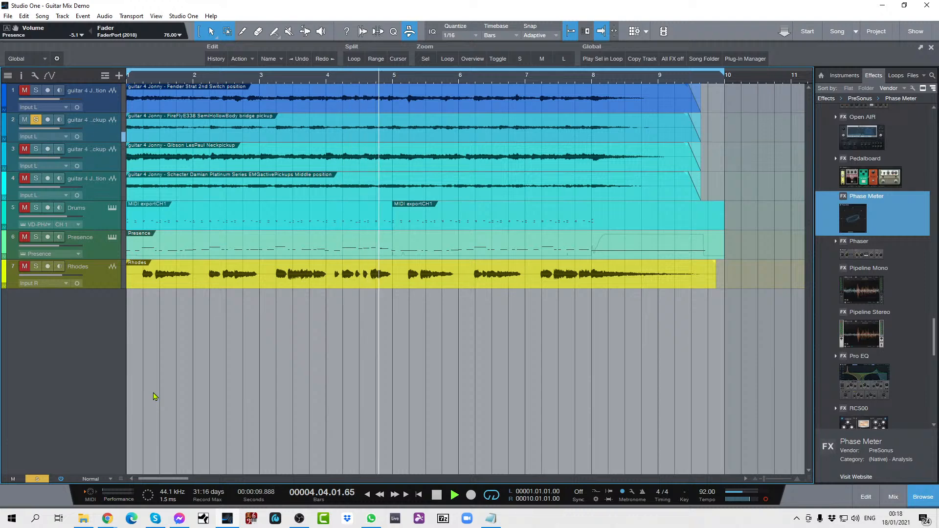
{"action": "key", "text": "space"}
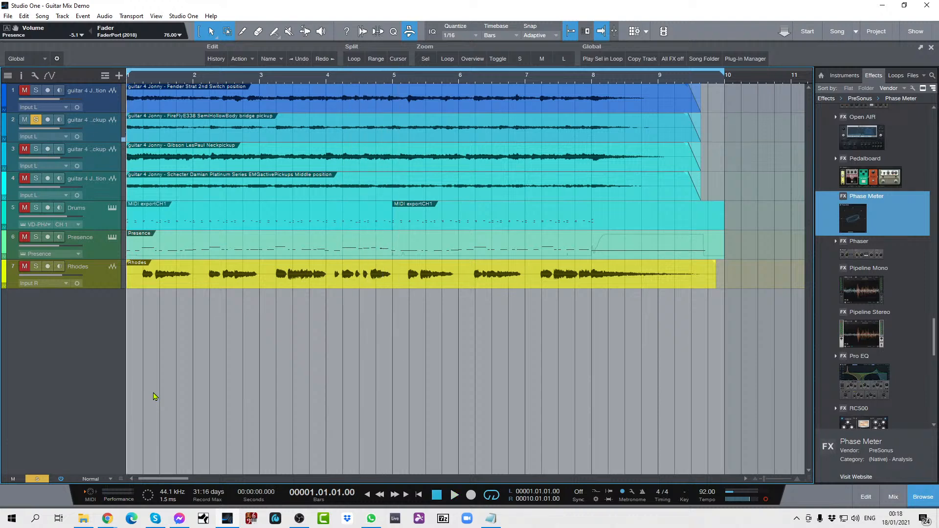
Step: Switch the solo to the Gibson Les Paul guitar on track 3 and audition it alone
{"action": "key", "text": "s"}
{"action": "key", "text": "s"}
{"action": "key", "text": "space"}
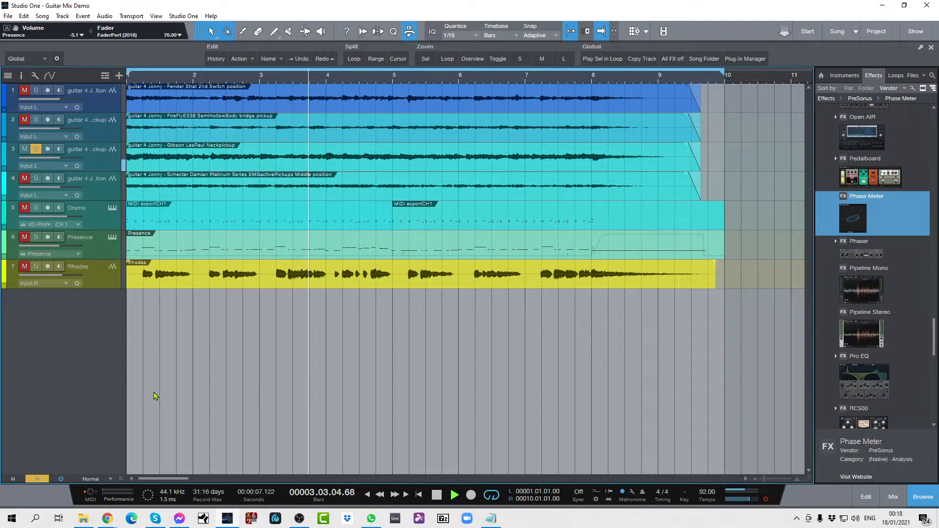
{"action": "key", "text": "space"}
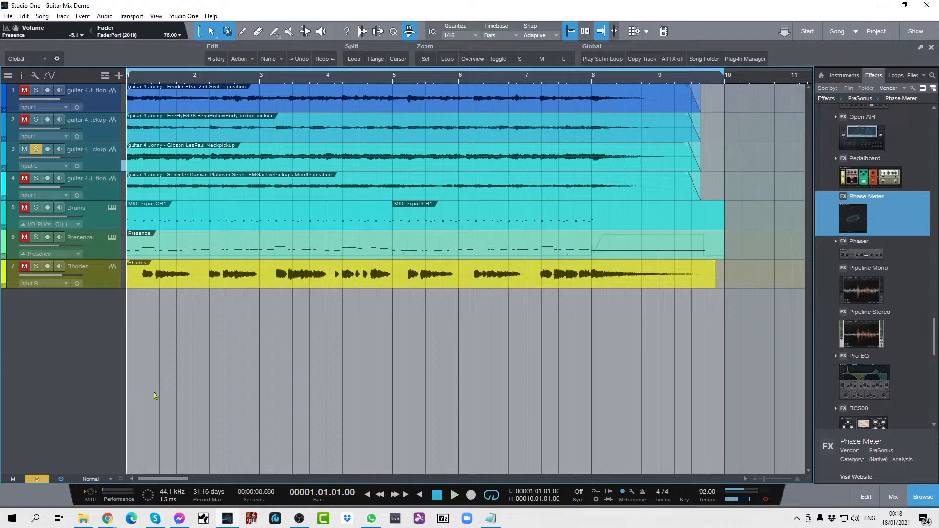
Step: Switch the solo to the Schecter guitar on track 4 and audition it from the song start
{"action": "key", "text": "s"}
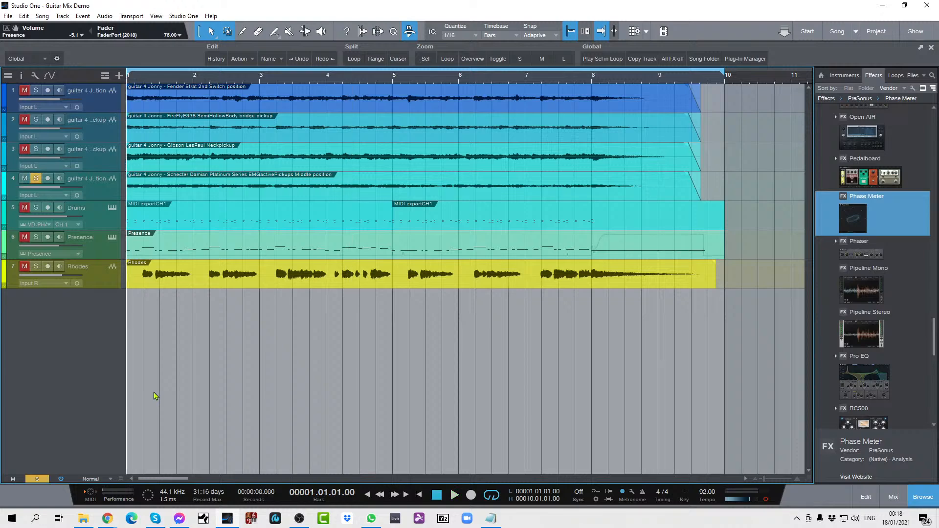
{"action": "key", "text": "space"}
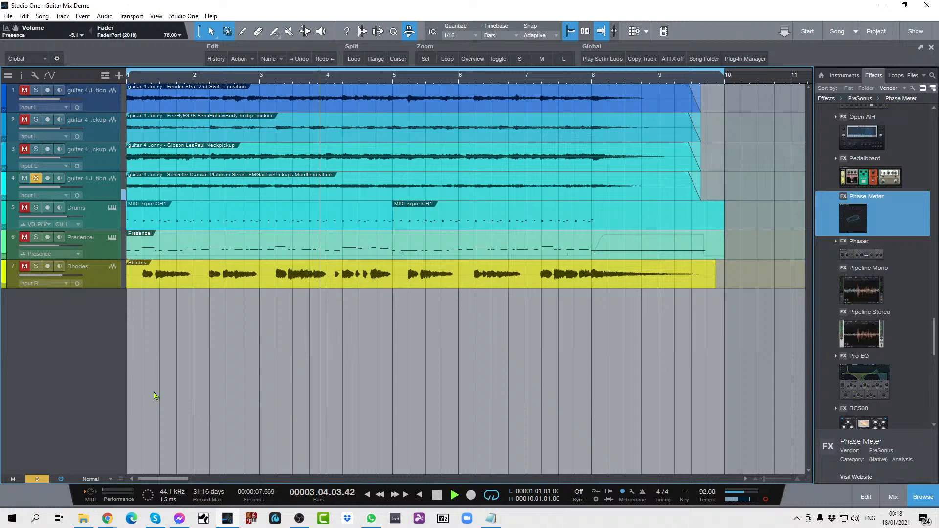
{"action": "key", "text": "space"}
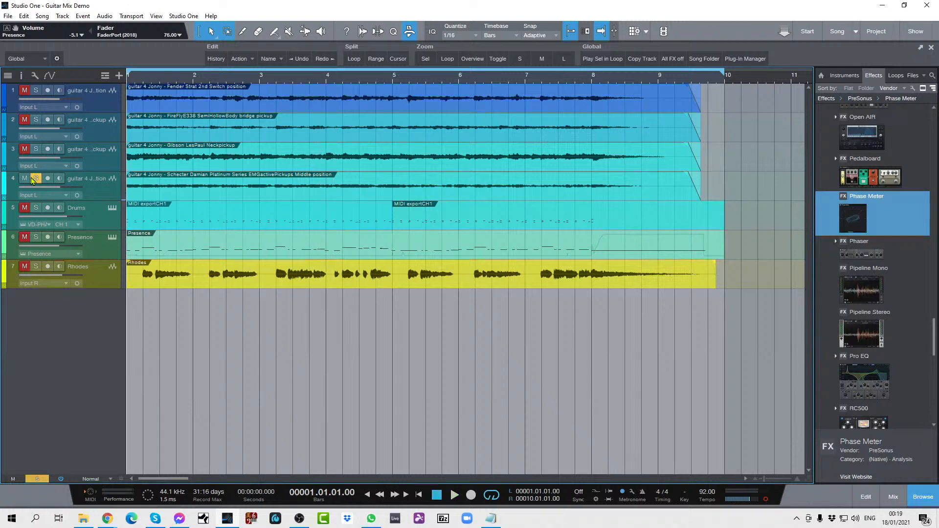
Step: Clear the solo on track 4 and listen to the full mix with drums, Presence and Rhodes
{"action": "left_click", "coordinate": [35, 180]}
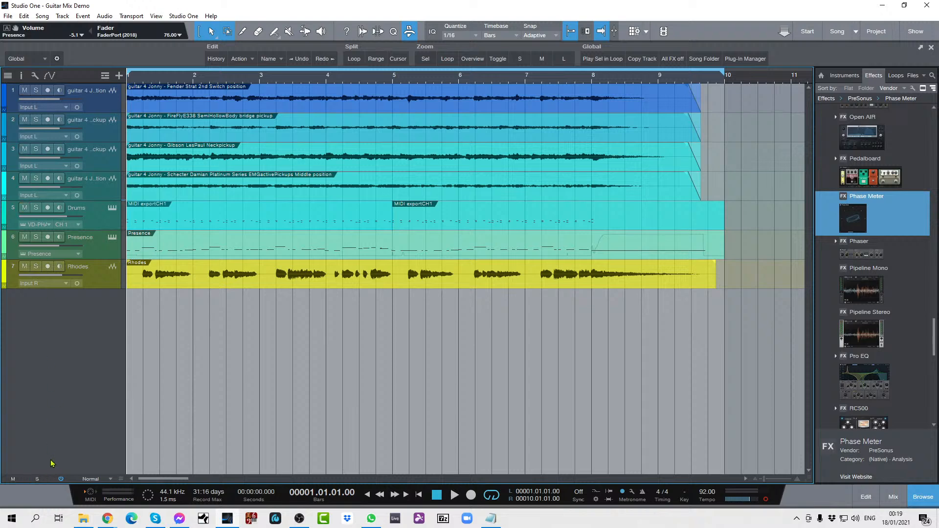
{"action": "key", "text": "space"}
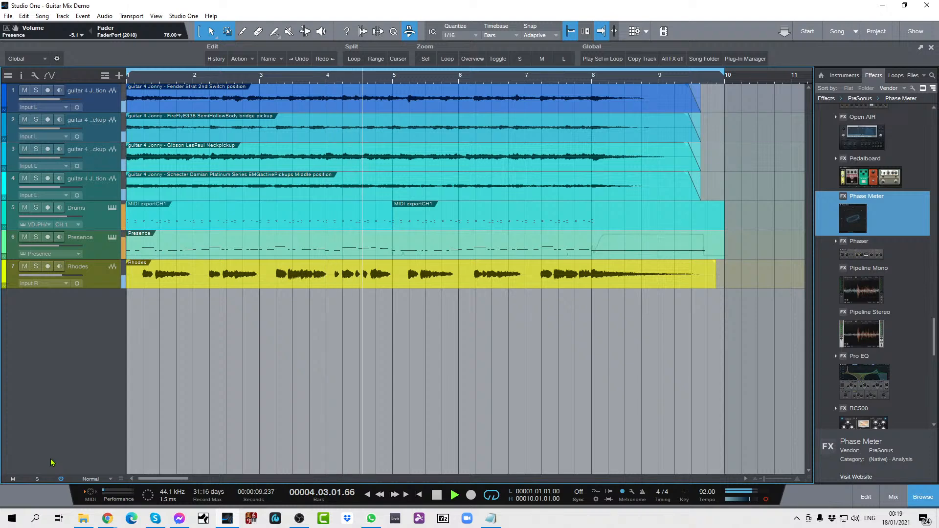
{"action": "key", "text": "space"}
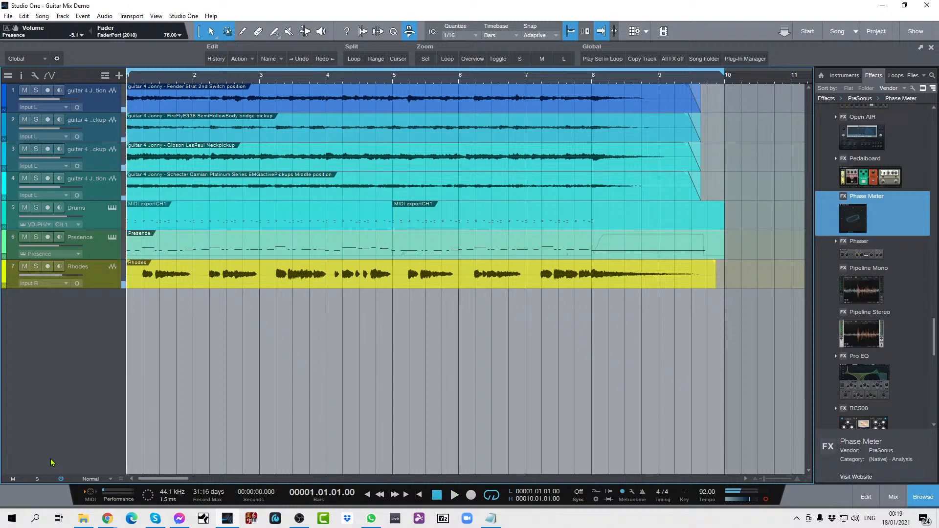
Step: Show the mixing console and reset the volume faders of guitar channels 1 to 4 to 0 dB
{"action": "key", "text": "F3"}
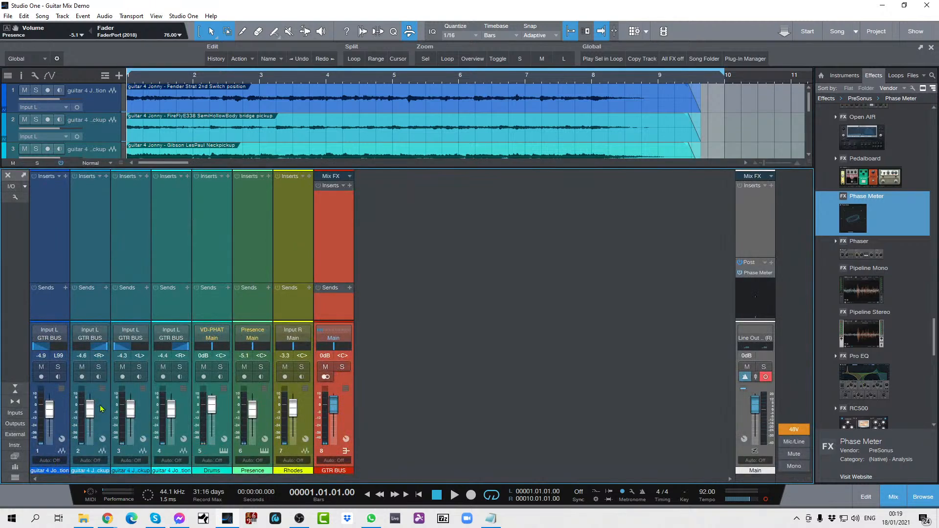
{"action": "left_click", "coordinate": [50, 410], "text": "alt"}
{"action": "left_click", "coordinate": [90, 409], "text": "alt"}
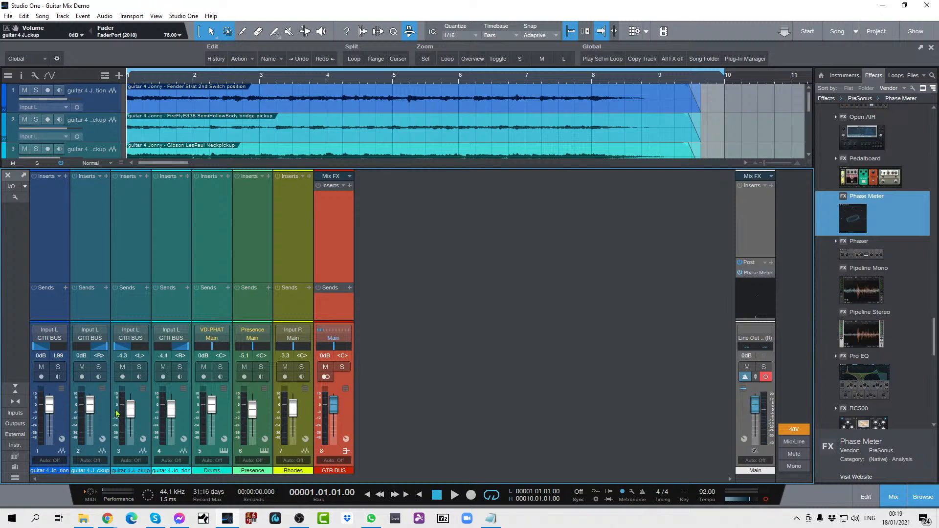
{"action": "left_click", "coordinate": [132, 410], "text": "alt"}
{"action": "left_click", "coordinate": [170, 409], "text": "alt"}
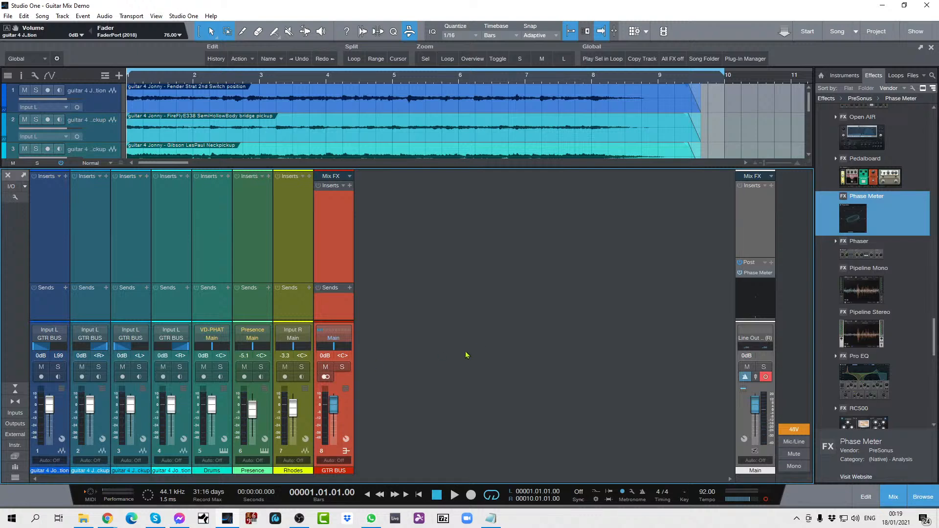
Step: Solo the first guitar channel and audition it at its reset fader level
{"action": "key", "text": "s"}
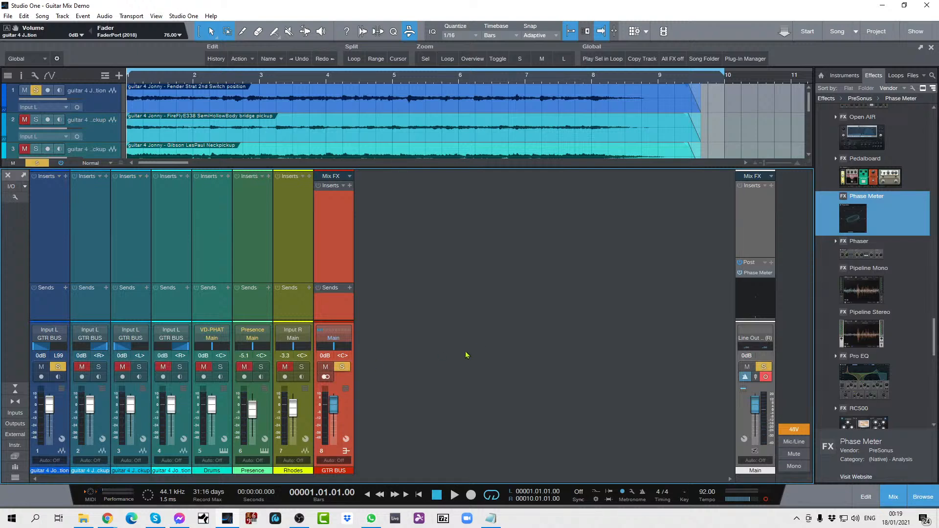
{"action": "key", "text": "space"}
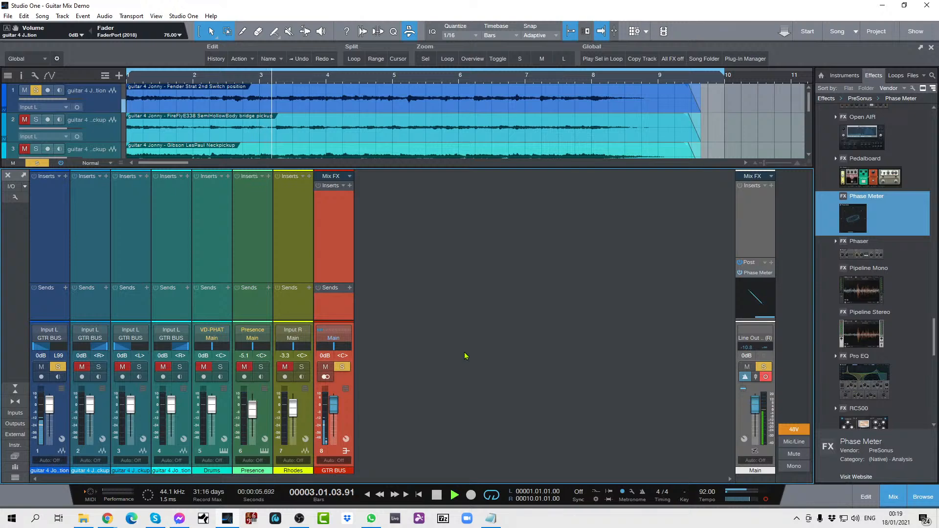
{"action": "key", "text": "space"}
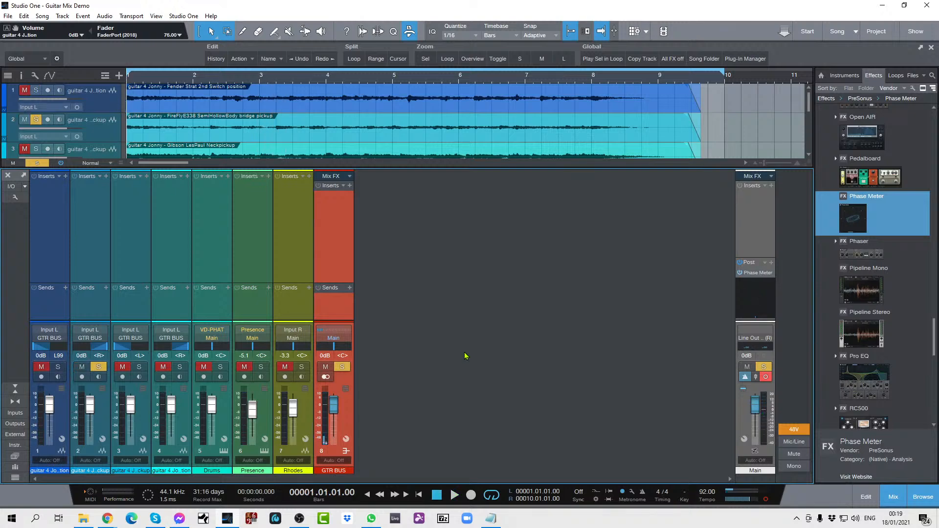
Step: Audition the second guitar channel soloed at its reset fader level and clear its solo
{"action": "key", "text": "space"}
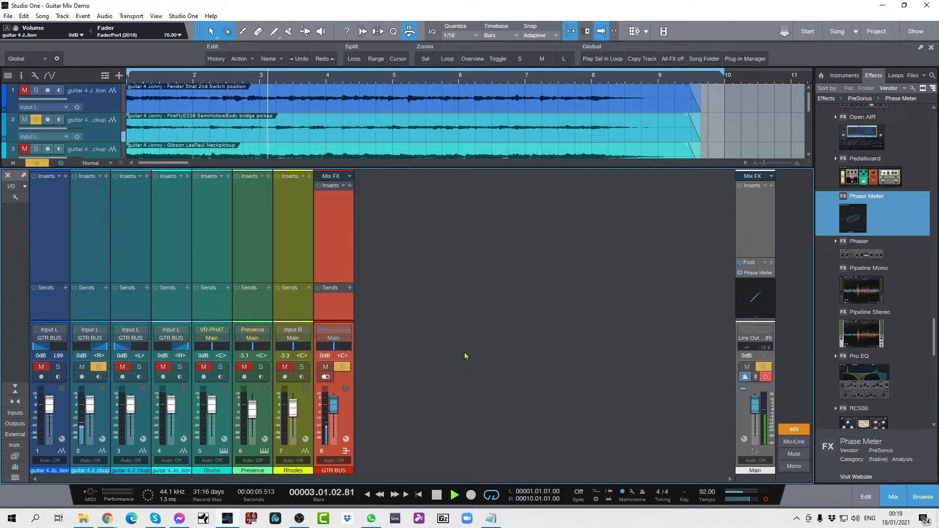
{"action": "key", "text": "space"}
{"action": "key", "text": "s"}
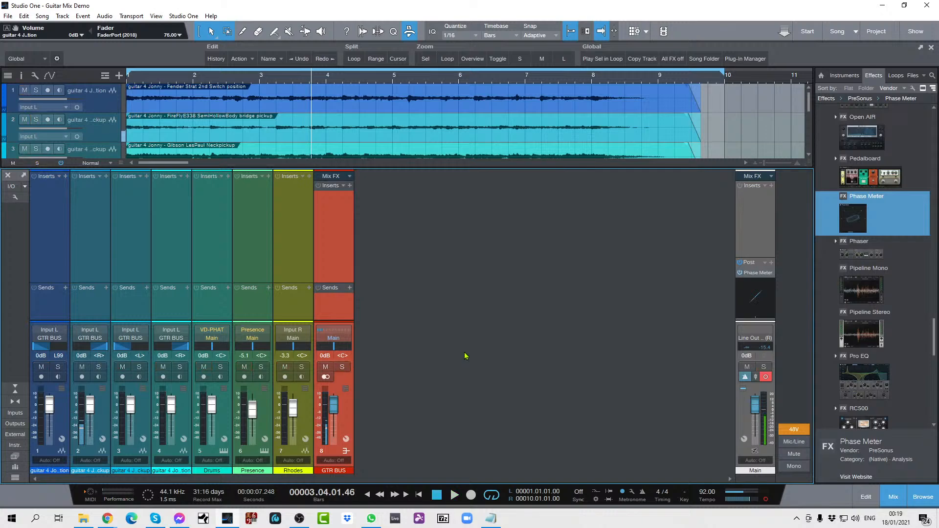
Step: Solo the third guitar channel, audition it at its reset fader level, and clear its solo
{"action": "key", "text": "s"}
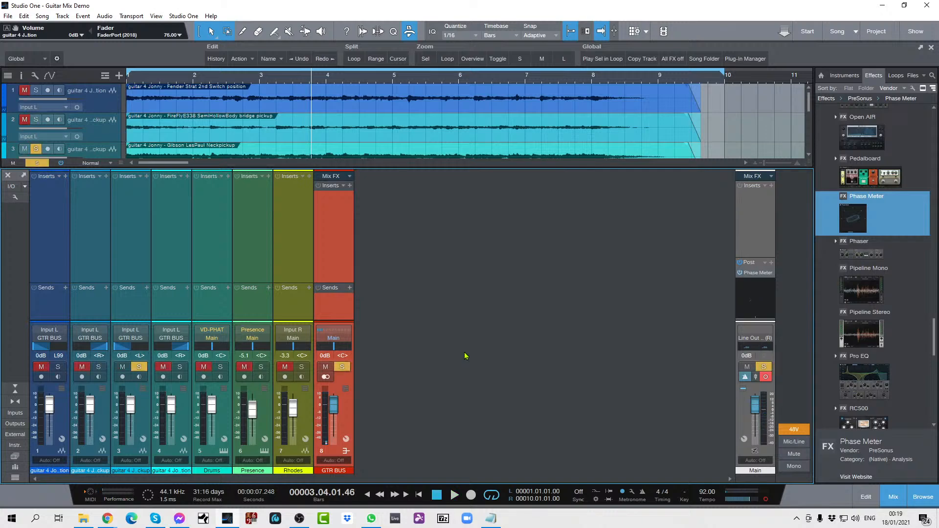
{"action": "key", "text": "space"}
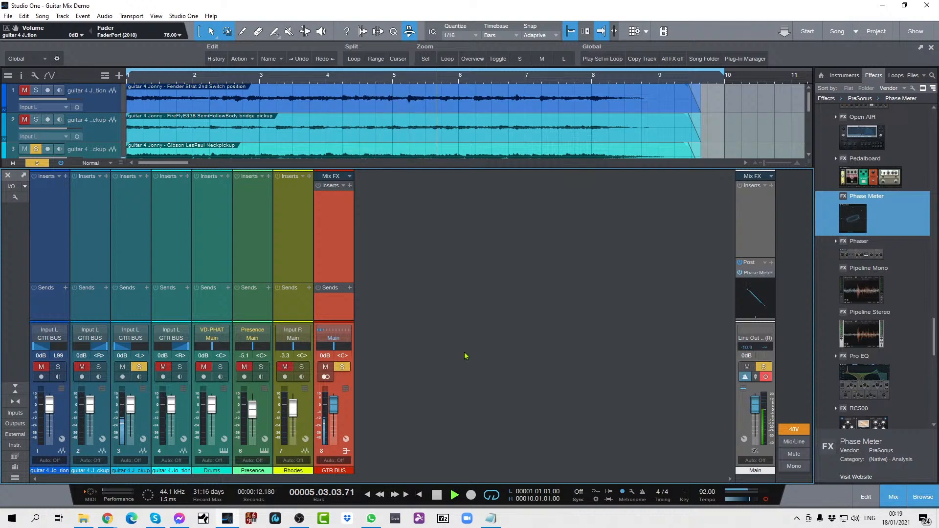
{"action": "key", "text": "space"}
{"action": "key", "text": "shift+s"}
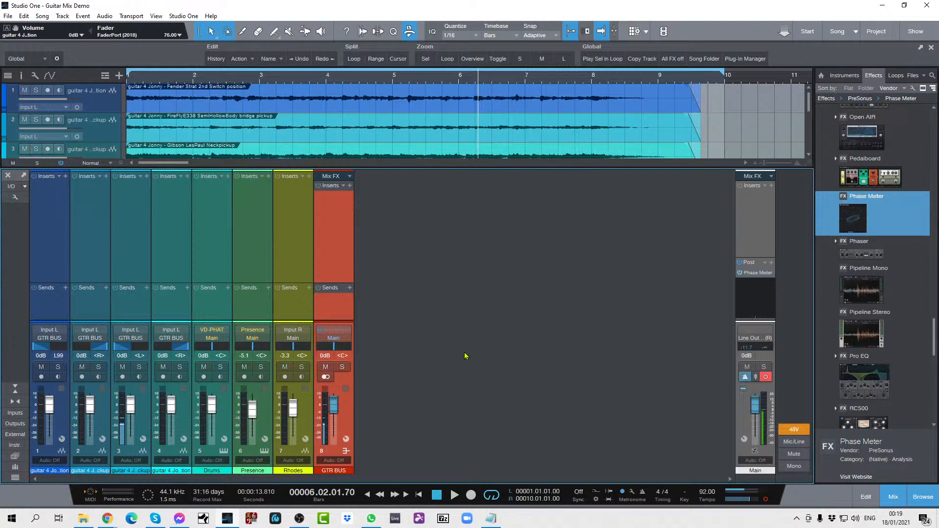
Step: Solo the fourth guitar channel, audition it at its reset fader level, and clear its solo
{"action": "key", "text": "KP_0"}
{"action": "key", "text": "s"}
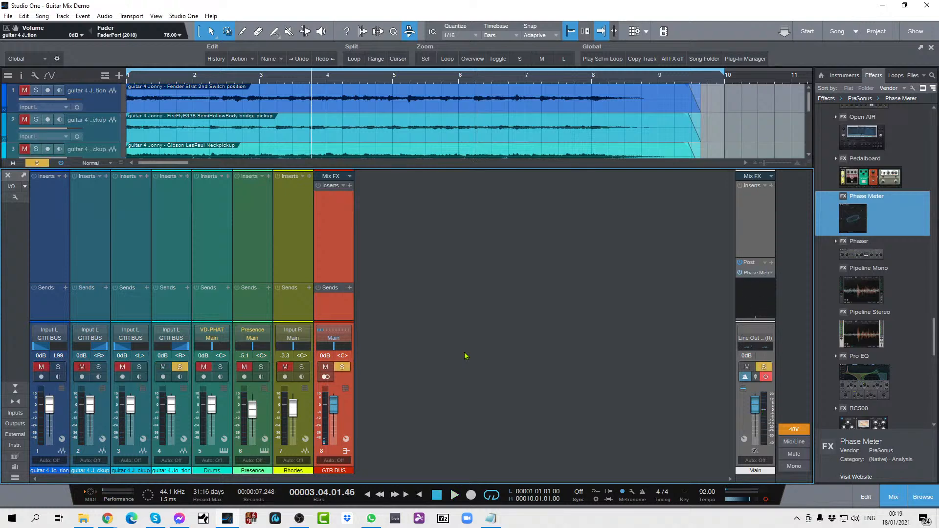
{"action": "key", "text": "space"}
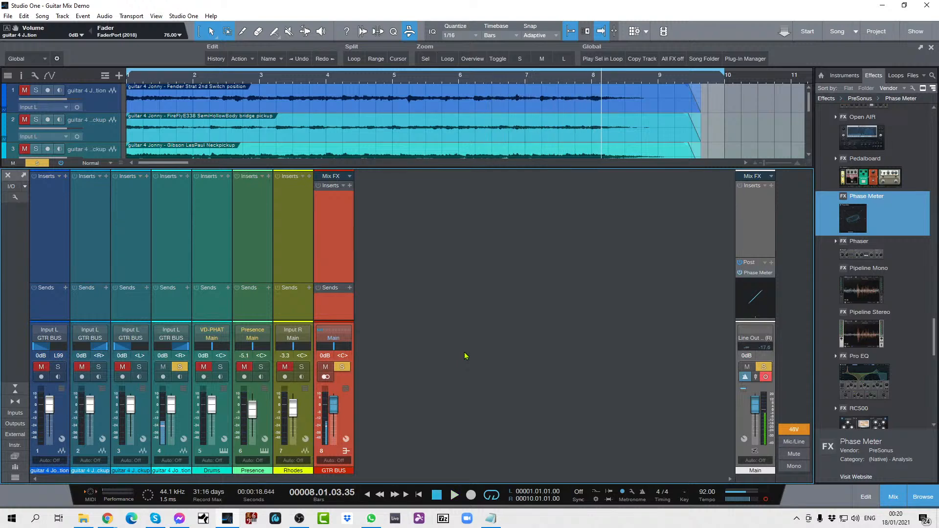
{"action": "key", "text": "space"}
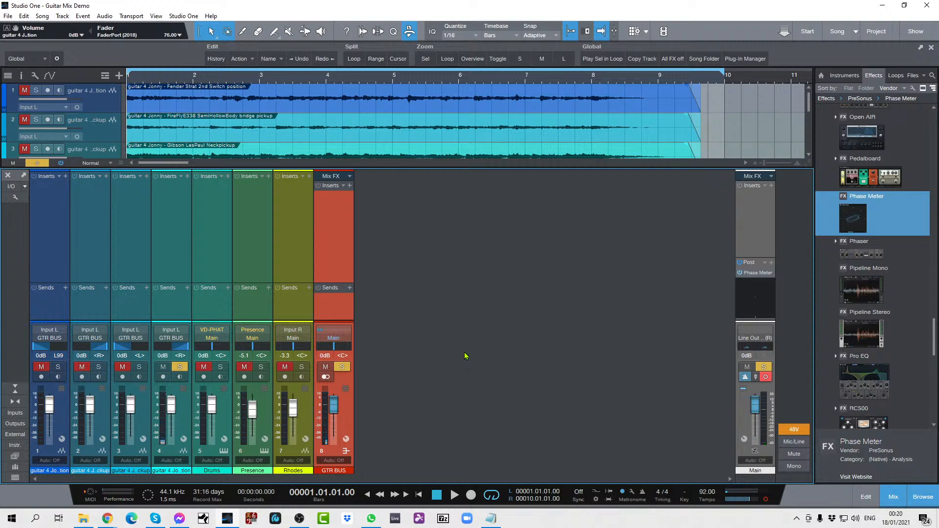
{"action": "key", "text": "s"}
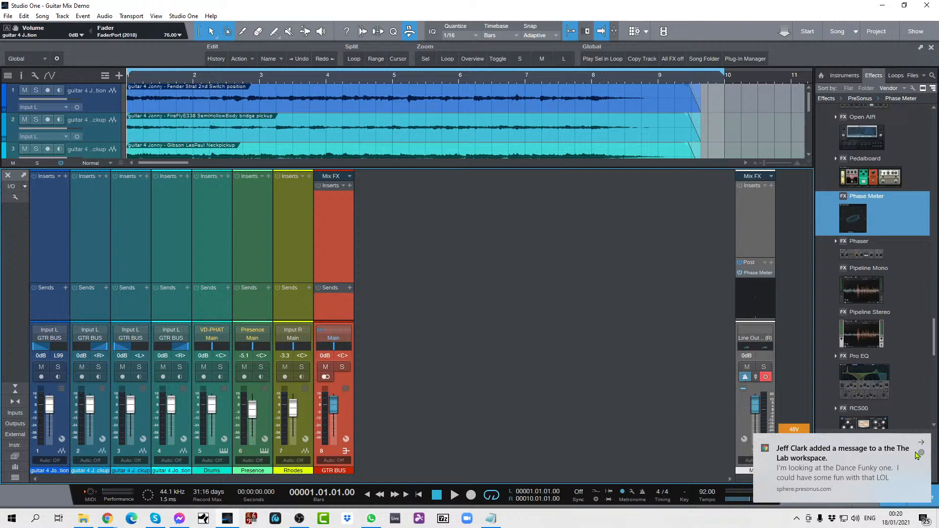
Step: Dismiss the incoming workspace message pop-up and clear all Windows notifications
{"action": "left_click", "coordinate": [923, 443]}
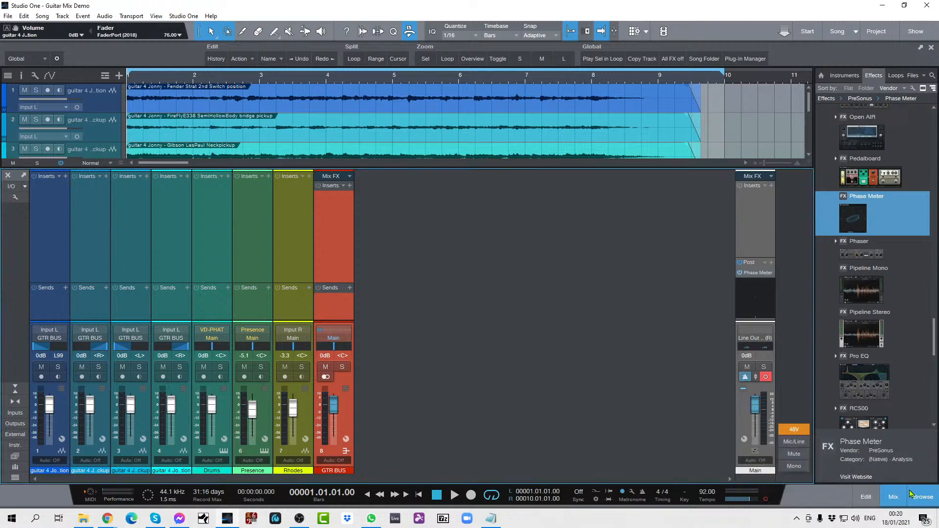
{"action": "left_click", "coordinate": [922, 519]}
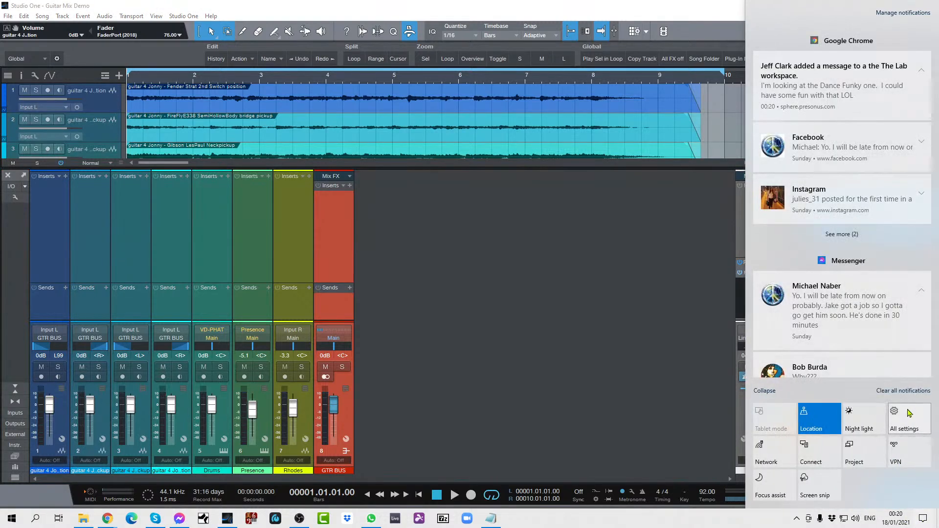
{"action": "left_click", "coordinate": [908, 393]}
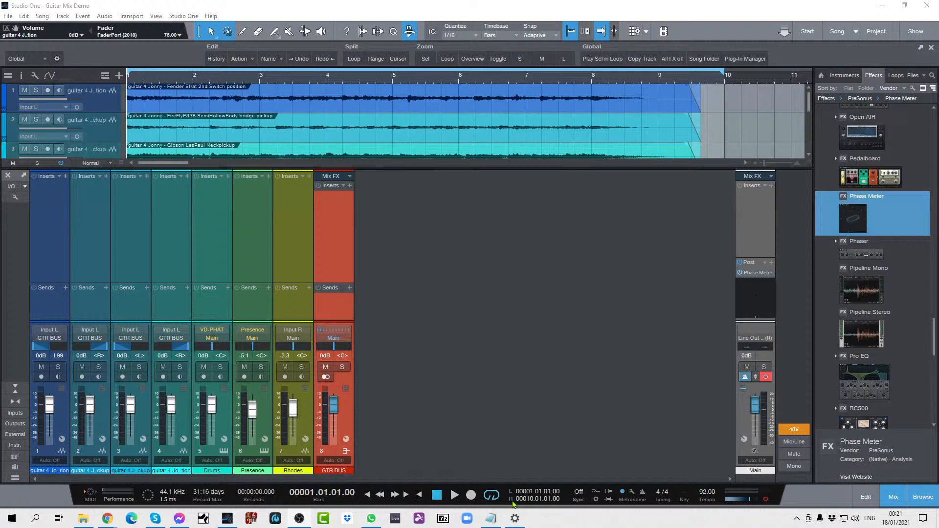
Step: In Windows Settings, keep Night light off, lower its strength to the minimum, and close the settings
{"action": "left_click", "coordinate": [515, 518]}
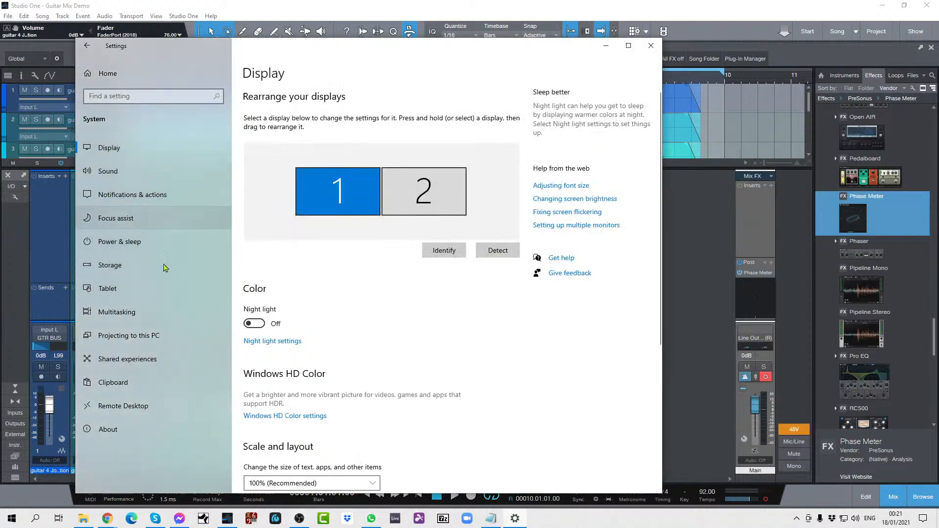
{"action": "left_click", "coordinate": [255, 325]}
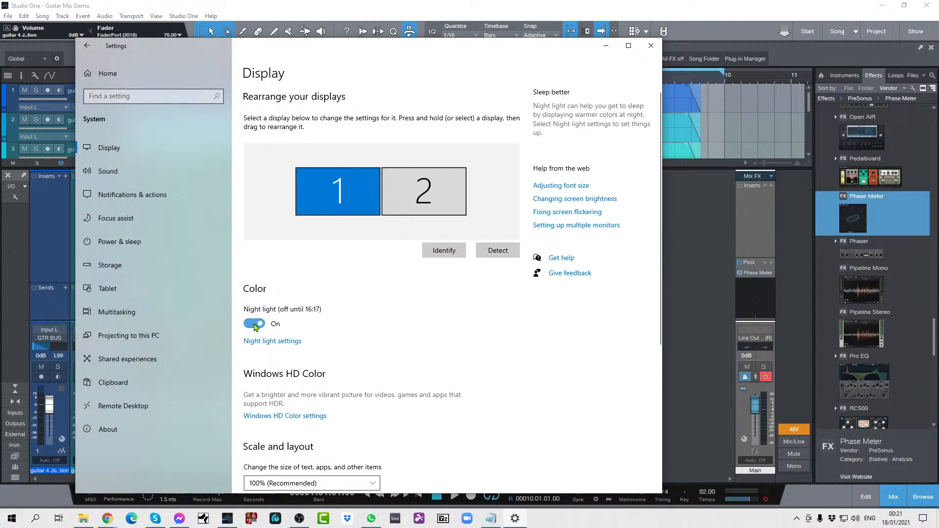
{"action": "left_click", "coordinate": [265, 326]}
{"action": "left_click", "coordinate": [266, 342]}
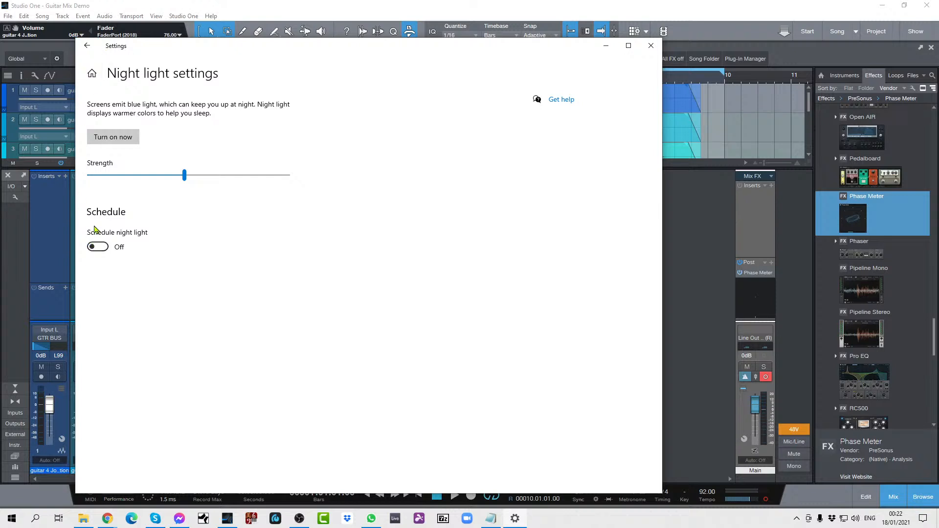
{"action": "left_click_drag", "start_coordinate": [185, 179], "coordinate": [89, 175]}
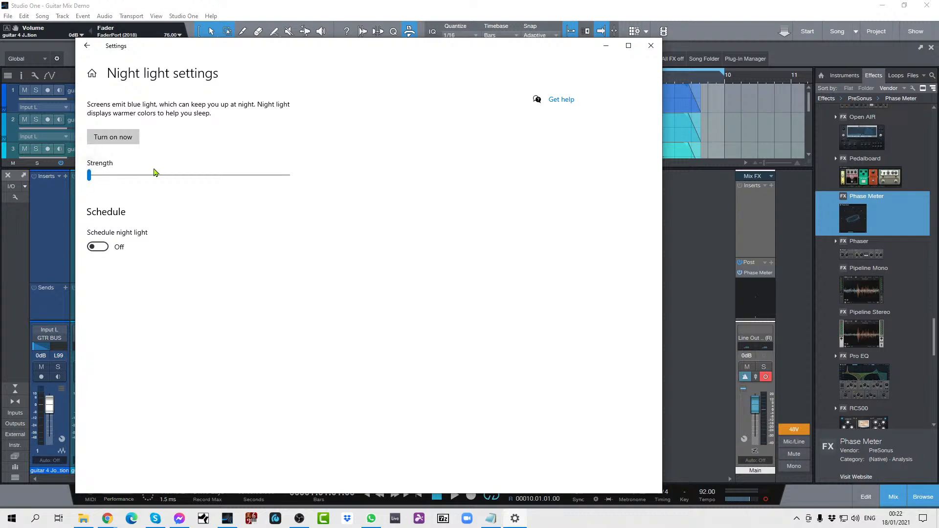
{"action": "left_click", "coordinate": [88, 46]}
{"action": "left_click", "coordinate": [650, 46]}
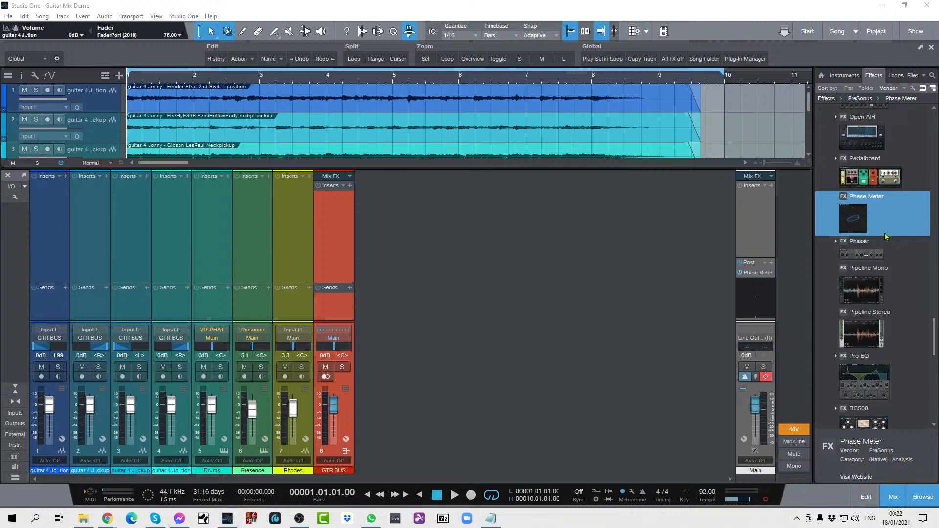
Step: Insert a Pro EQ on the GTR BUS and enable its low-cut filter at 85.3 Hz
{"action": "scroll", "coordinate": [858, 192], "scroll_direction": "up", "scroll_amount": 2}
{"action": "left_click_drag", "start_coordinate": [933, 336], "coordinate": [930, 357]}
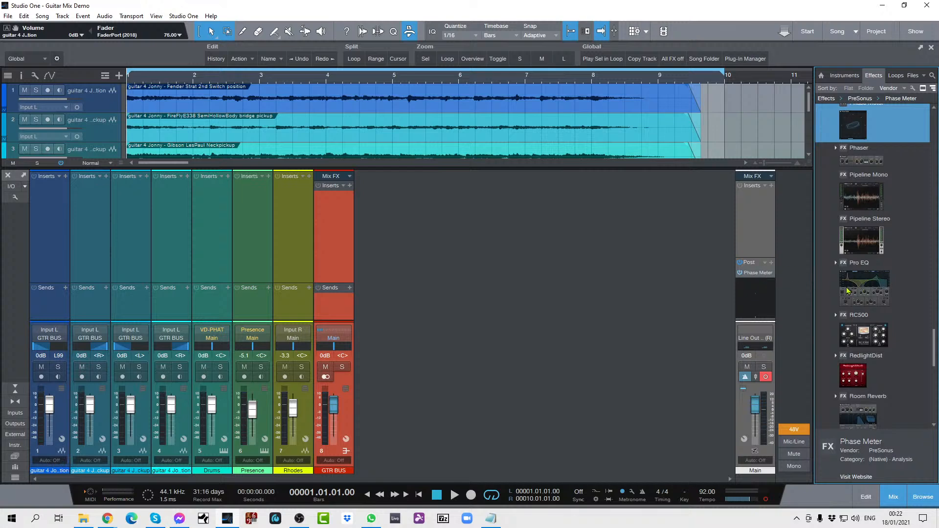
{"action": "left_click_drag", "start_coordinate": [862, 289], "coordinate": [323, 204]}
{"action": "left_click_drag", "start_coordinate": [700, 223], "coordinate": [522, 94]}
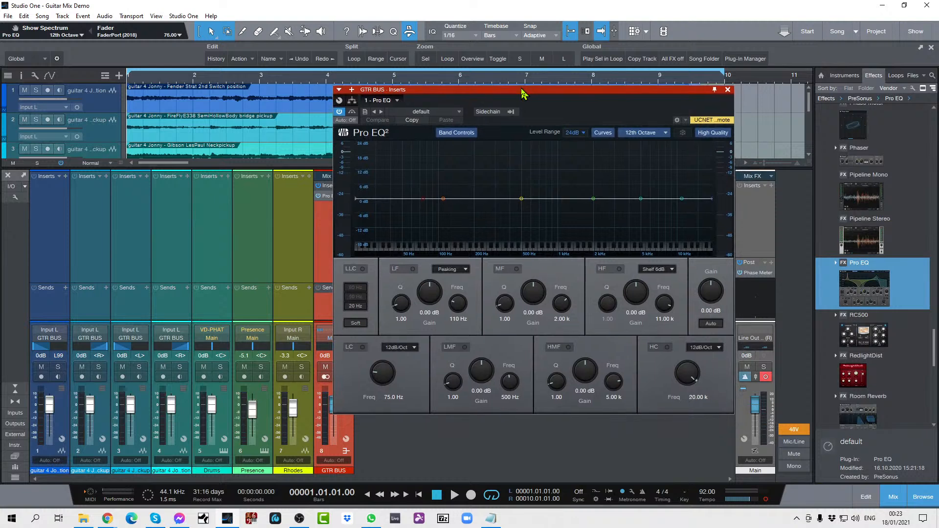
{"action": "left_click", "coordinate": [363, 347]}
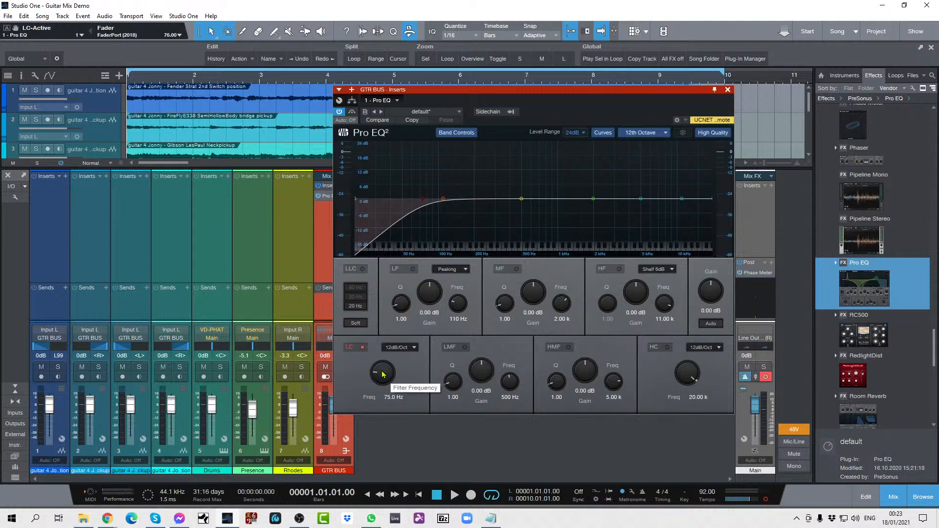
{"action": "scroll", "coordinate": [383, 374], "scroll_direction": "up", "scroll_amount": 3}
{"action": "scroll", "coordinate": [383, 374], "scroll_direction": "down", "scroll_amount": 1}
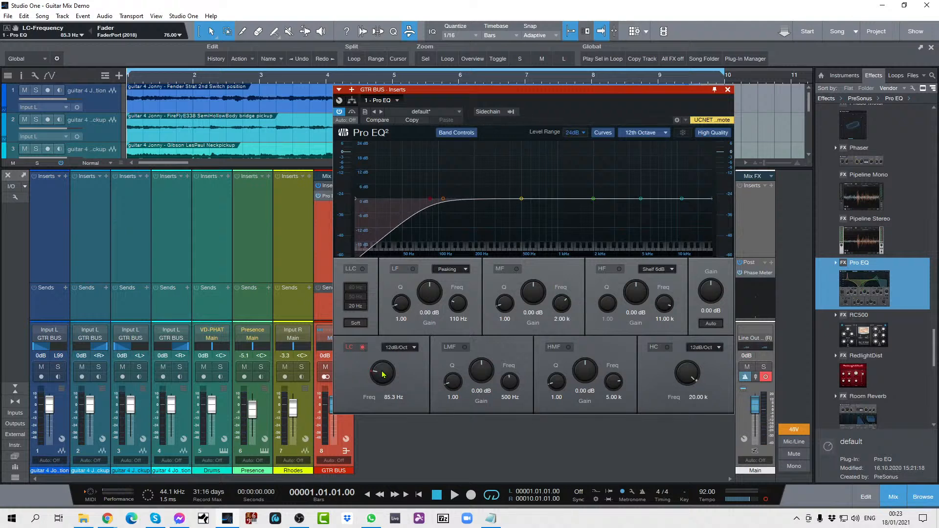
Step: Solo the guitar bus and, during playback, set the Pro EQ's low-cut frequency to 91.4 Hz
{"action": "key", "text": "space"}
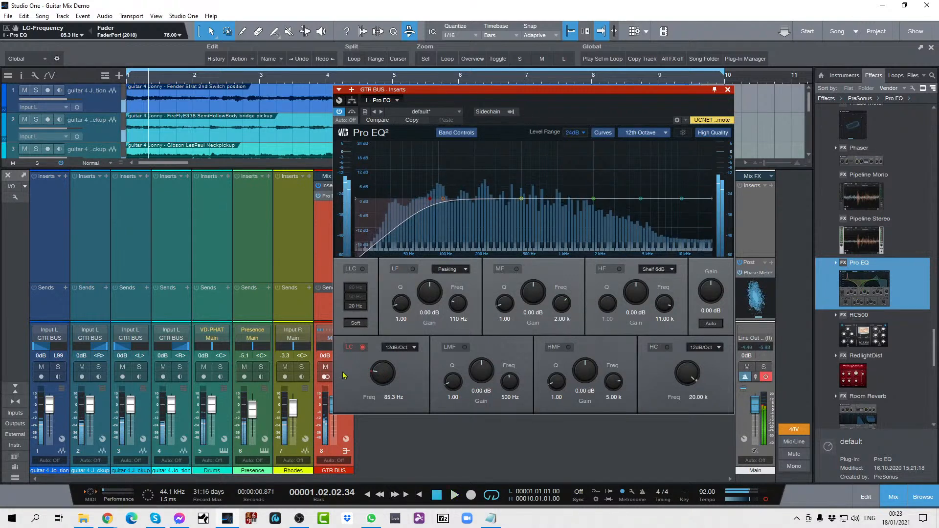
{"action": "key", "text": "space"}
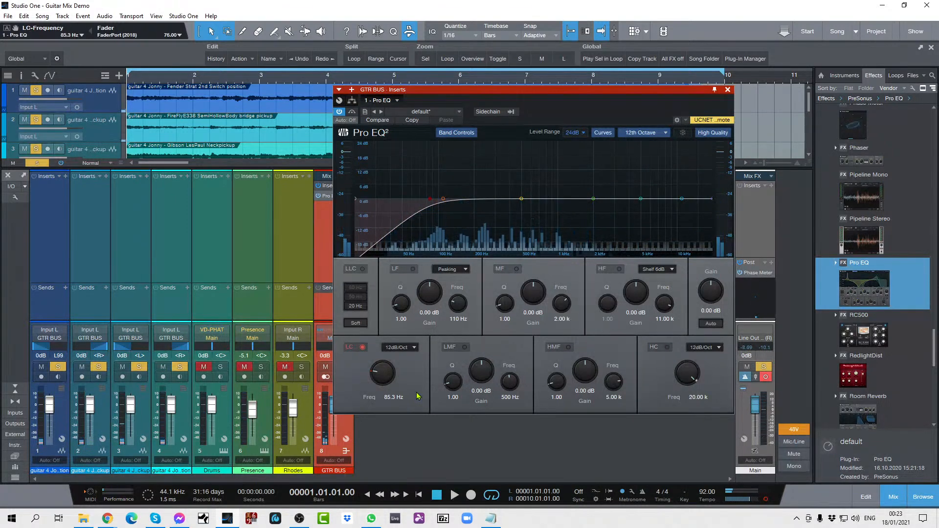
{"action": "key", "text": "s"}
{"action": "key", "text": "space"}
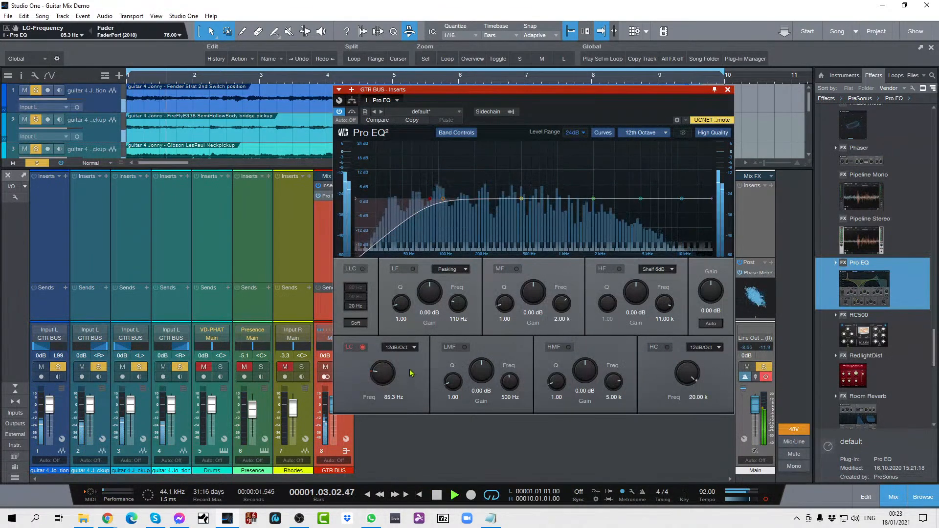
{"action": "scroll", "coordinate": [384, 371], "scroll_direction": "up", "scroll_amount": 3}
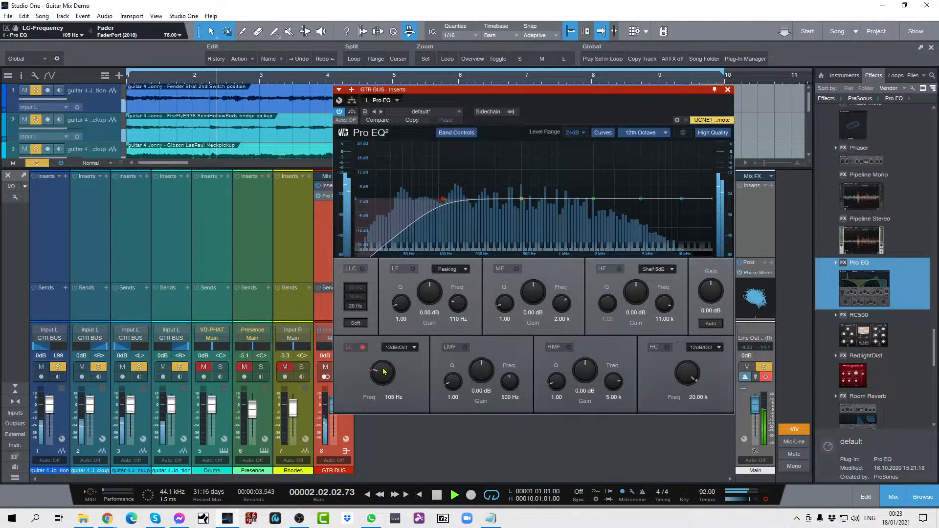
{"action": "scroll", "coordinate": [384, 371], "scroll_direction": "down", "scroll_amount": 2}
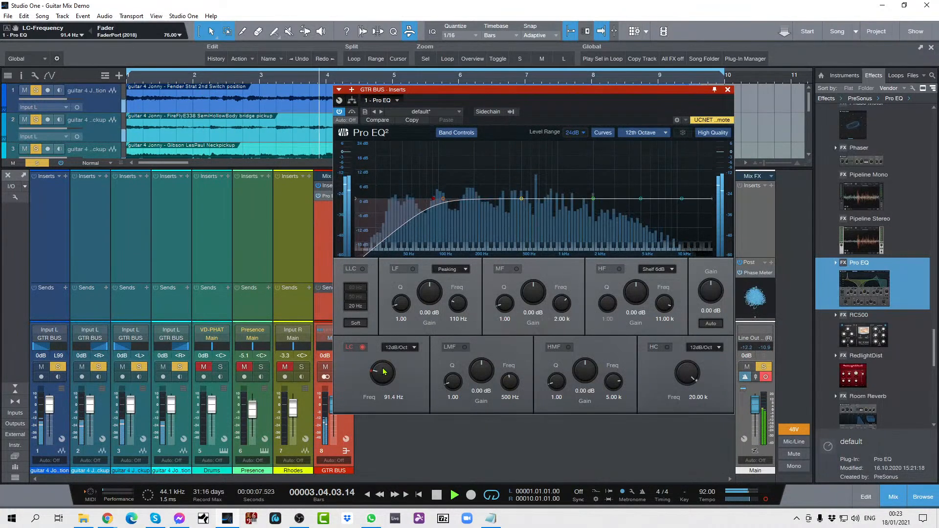
Step: Cut the guitar bus EQ's LF band by 3.36 dB at 105 Hz while listening
{"action": "scroll", "coordinate": [432, 295], "scroll_direction": "down", "scroll_amount": 2}
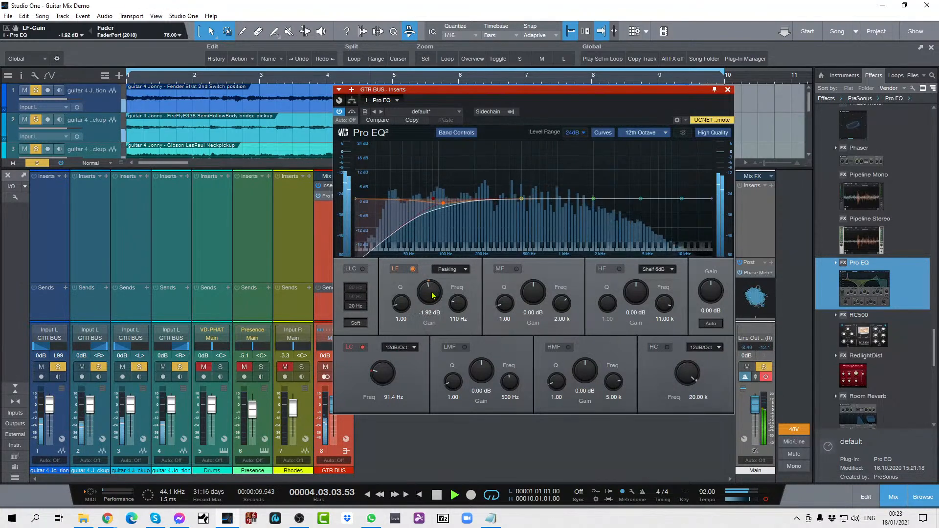
{"action": "scroll", "coordinate": [433, 295], "scroll_direction": "down", "scroll_amount": 1}
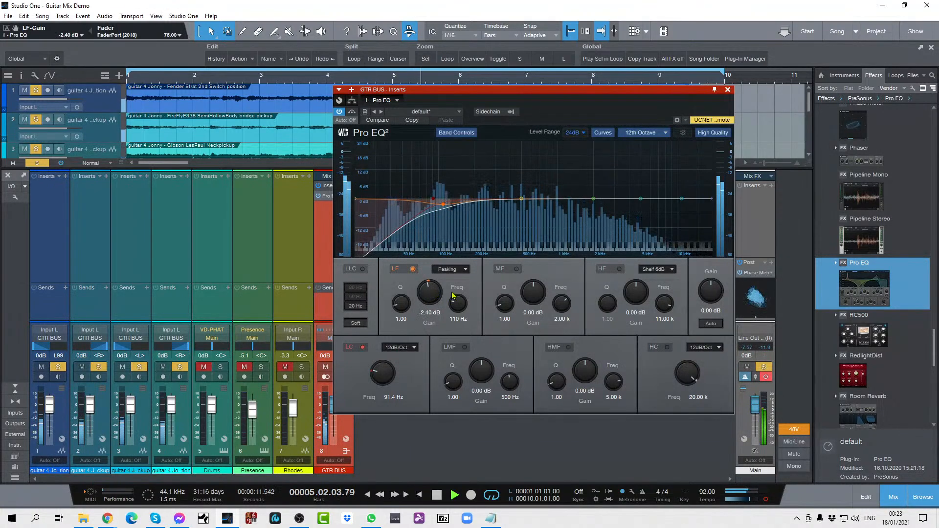
{"action": "scroll", "coordinate": [457, 304], "scroll_direction": "down", "scroll_amount": 3}
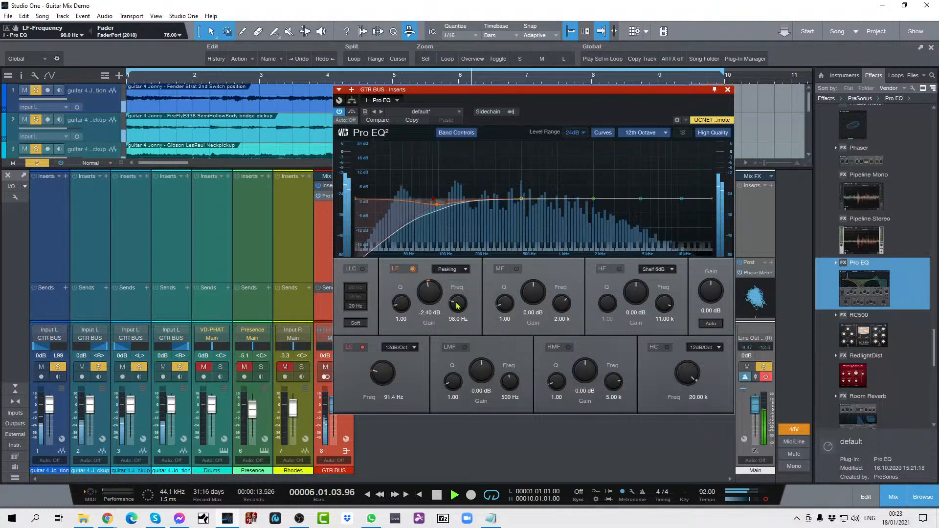
{"action": "scroll", "coordinate": [458, 304], "scroll_direction": "up", "scroll_amount": 2}
{"action": "scroll", "coordinate": [433, 294], "scroll_direction": "down", "scroll_amount": 1}
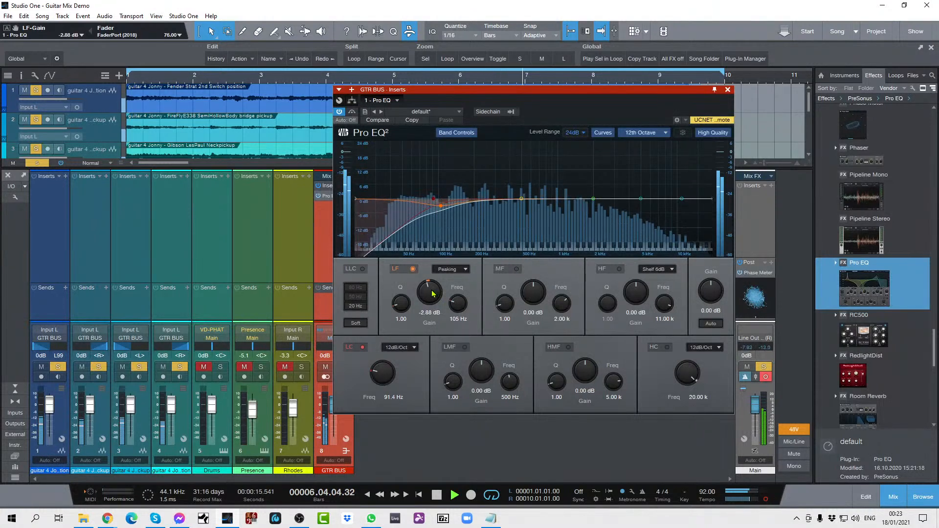
{"action": "scroll", "coordinate": [433, 293], "scroll_direction": "down", "scroll_amount": 1}
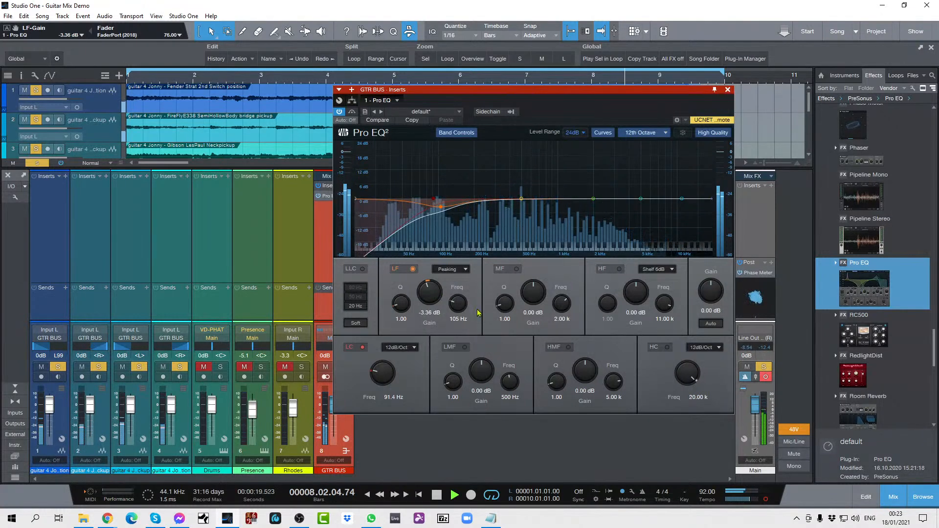
Step: Clear the guitar bus solo, audition the full mix with the EQ applied, and close the EQ
{"action": "key", "text": "space"}
{"action": "key", "text": "shift+s"}
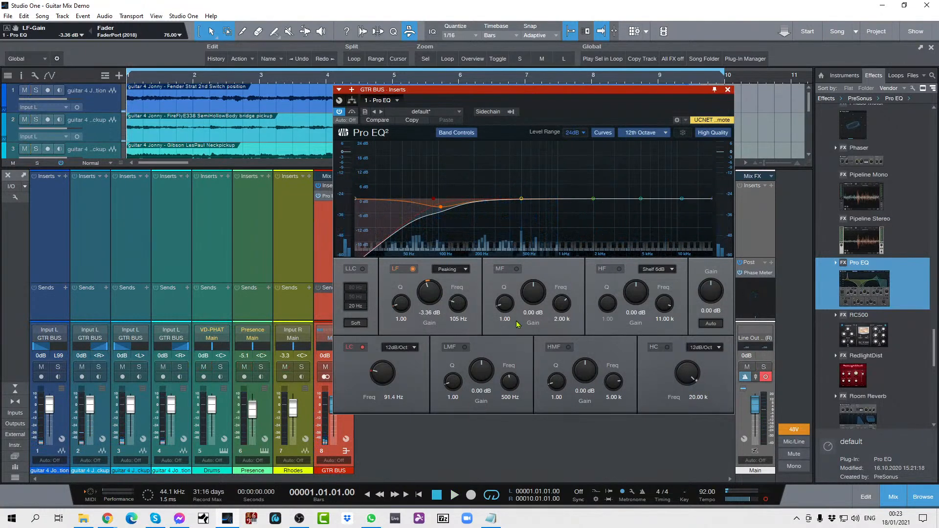
{"action": "key", "text": "space"}
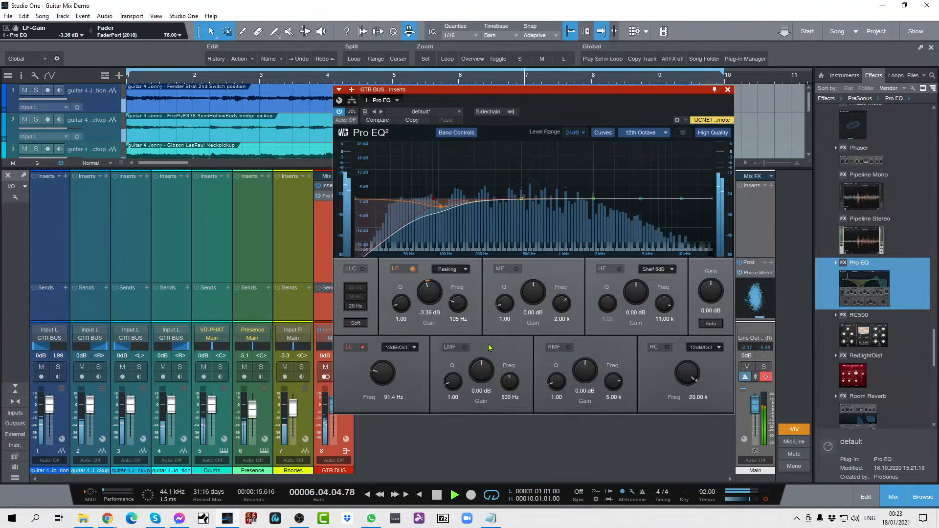
{"action": "key", "text": "space"}
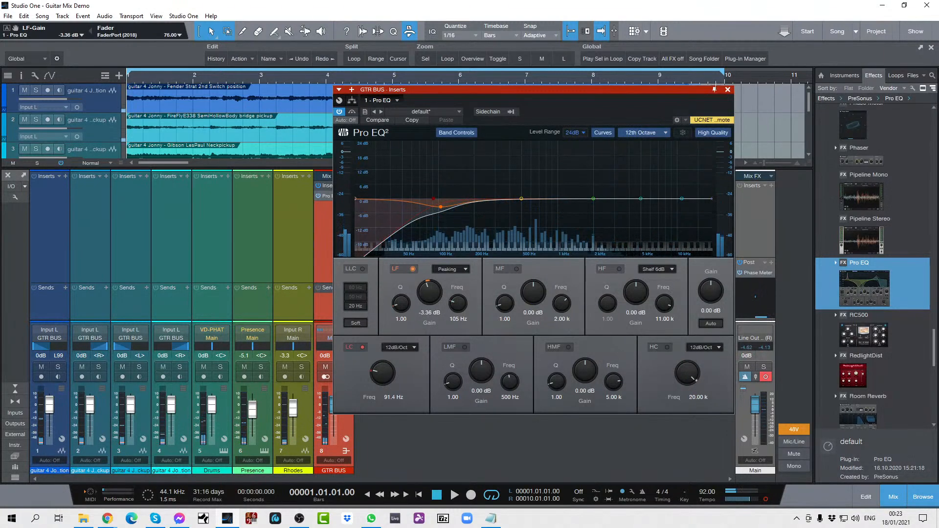
{"action": "left_click", "coordinate": [728, 90]}
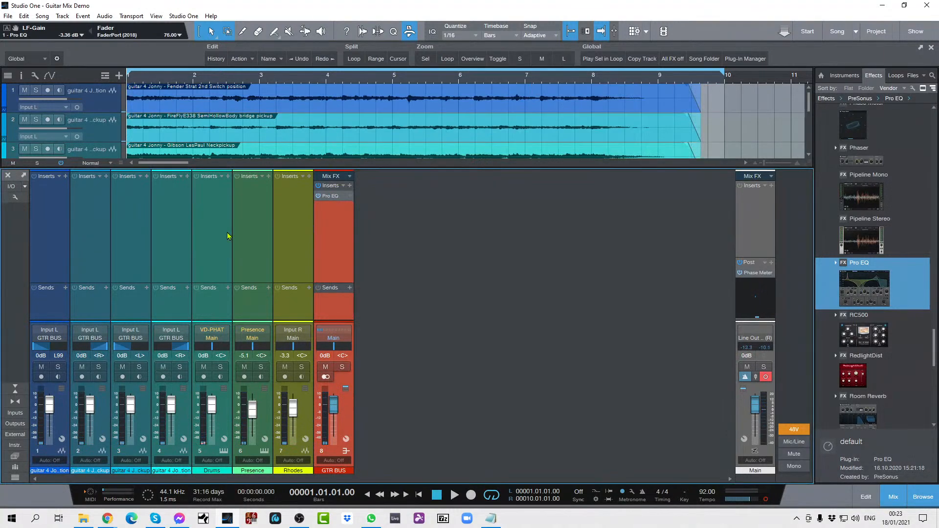
Step: Reopen the guitar bus Pro EQ, add a 2.88 dB HF shelf boost at 10.02 kHz during playback, and close it
{"action": "left_click", "coordinate": [349, 196]}
{"action": "left_click", "coordinate": [360, 208]}
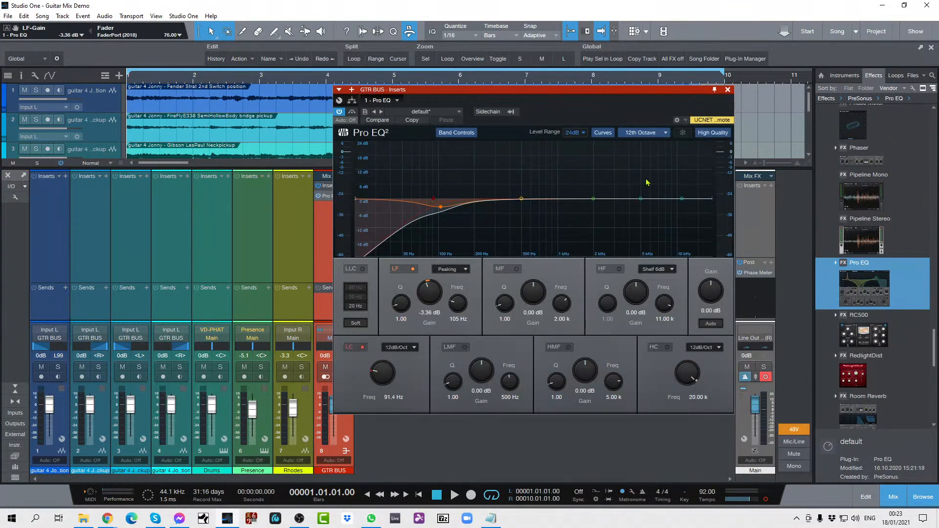
{"action": "left_click", "coordinate": [619, 268]}
{"action": "scroll", "coordinate": [631, 289], "scroll_direction": "up", "scroll_amount": 3}
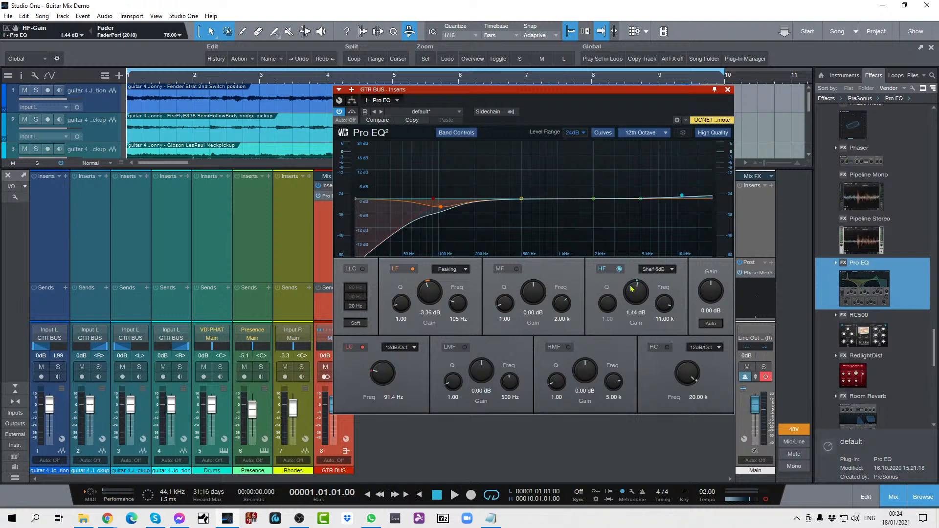
{"action": "scroll", "coordinate": [636, 294], "scroll_direction": "up", "scroll_amount": 3}
{"action": "key", "text": "space"}
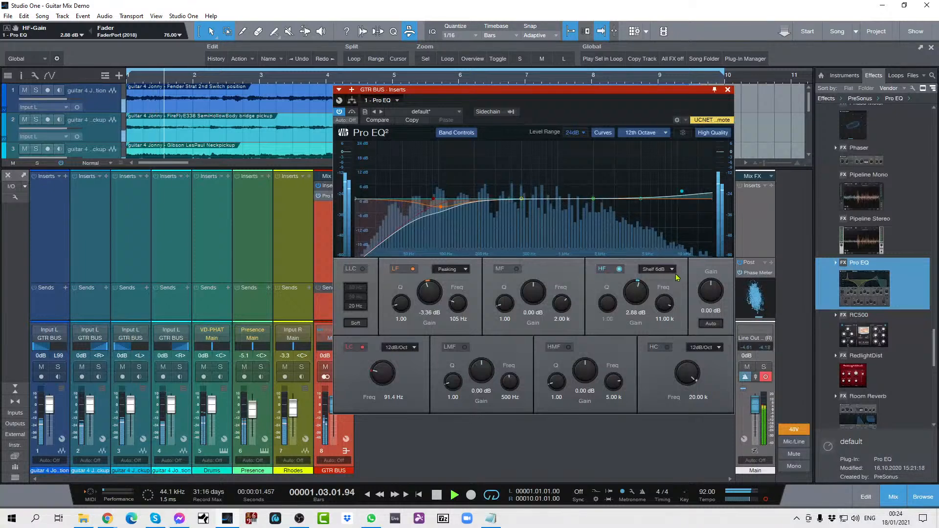
{"action": "scroll", "coordinate": [664, 303], "scroll_direction": "down", "scroll_amount": 2}
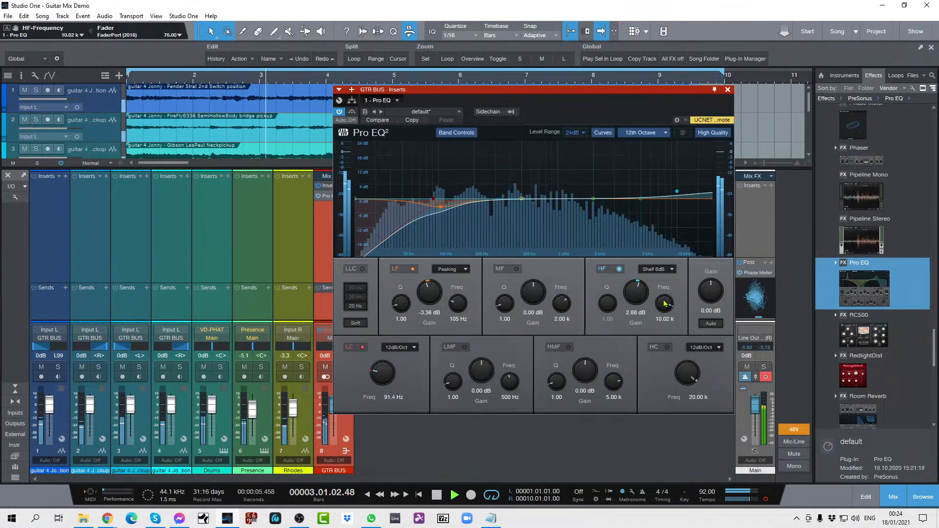
{"action": "left_click", "coordinate": [727, 91]}
{"action": "key", "text": "space"}
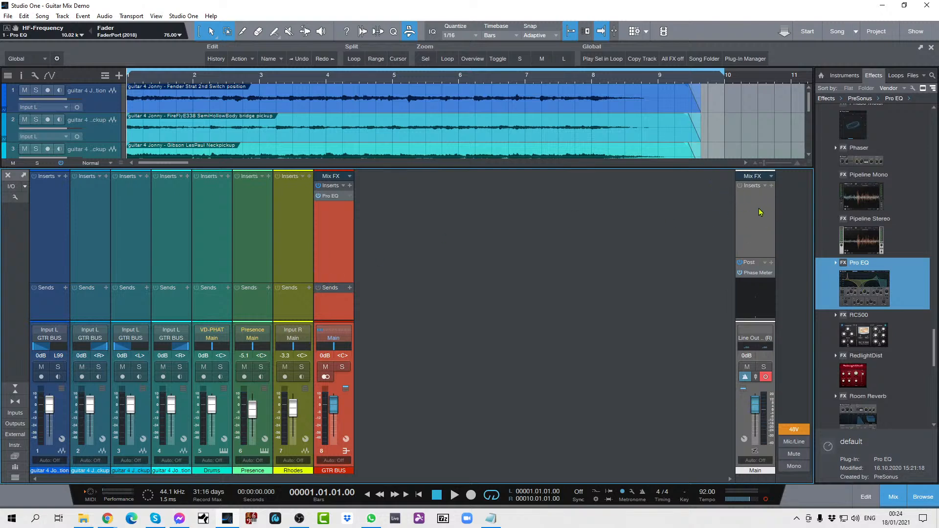
Step: Insert a Pro EQ on the Main output with its low-cut filter enabled at 24.6 Hz, and close it
{"action": "left_click_drag", "start_coordinate": [859, 288], "coordinate": [758, 221]}
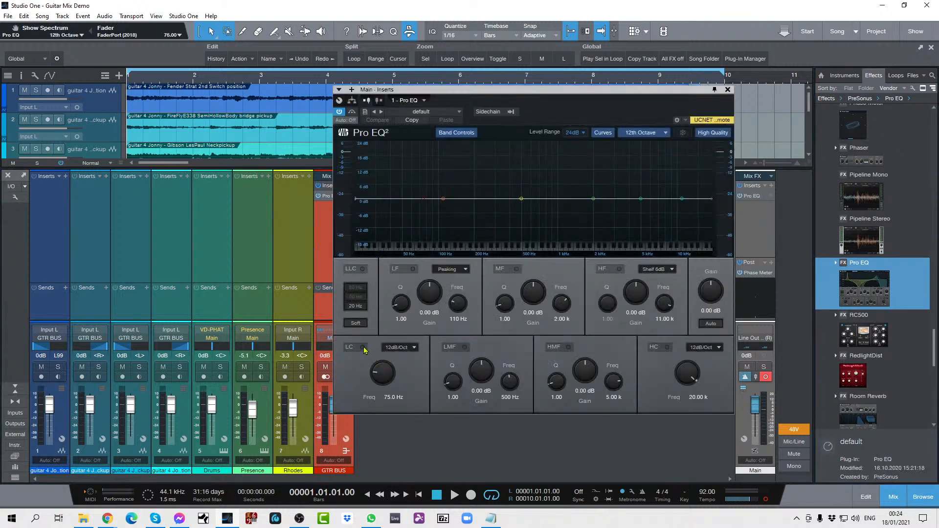
{"action": "left_click", "coordinate": [362, 346]}
{"action": "left_click_drag", "start_coordinate": [376, 370], "coordinate": [381, 374]}
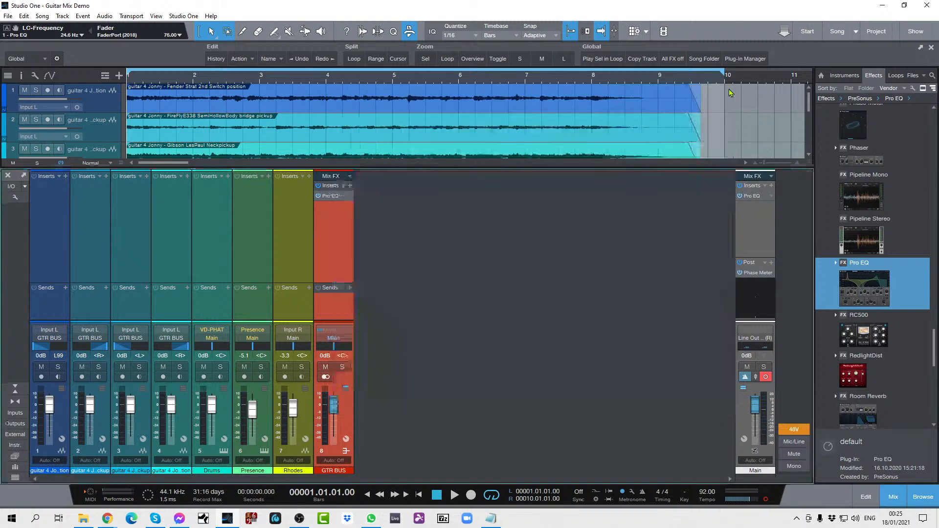
{"action": "left_click", "coordinate": [727, 90]}
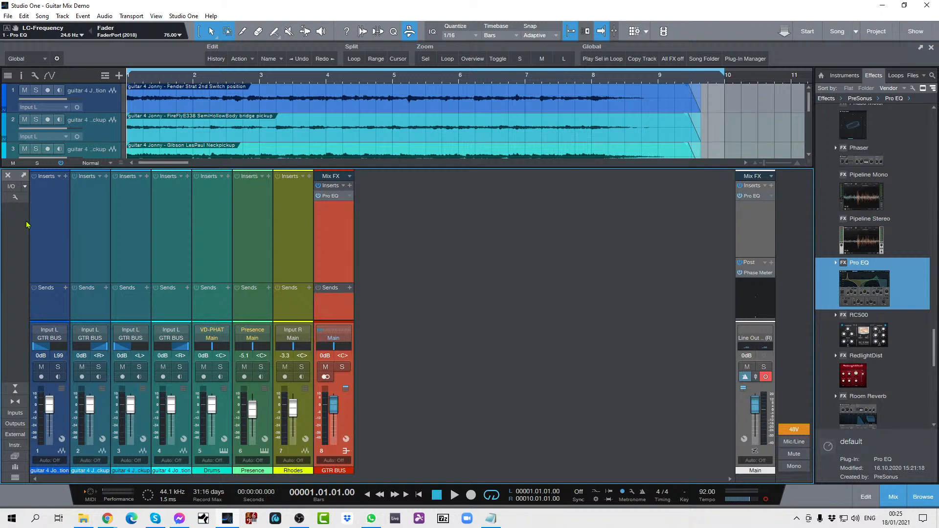
Step: Insert a Pro EQ on all four guitar tracks at once and close the EQ window
{"action": "left_click", "coordinate": [48, 229]}
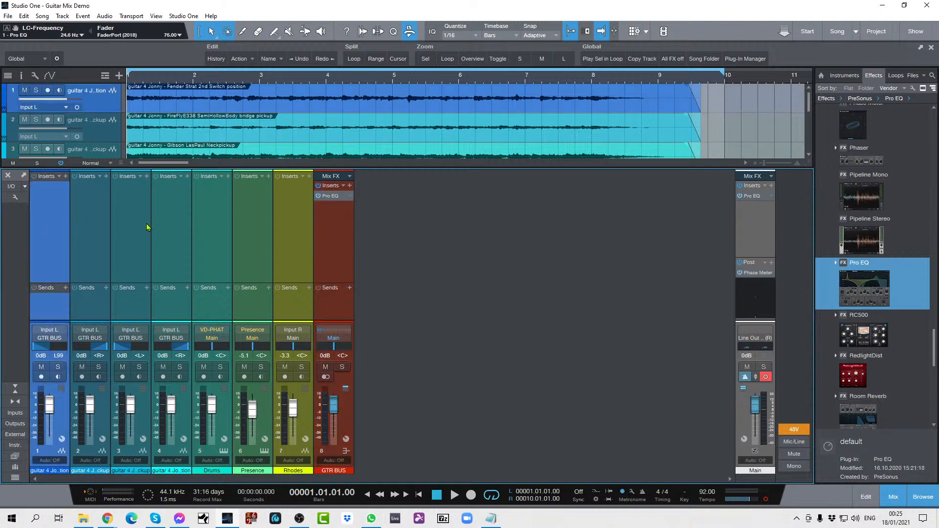
{"action": "left_click", "coordinate": [165, 224], "text": "shift"}
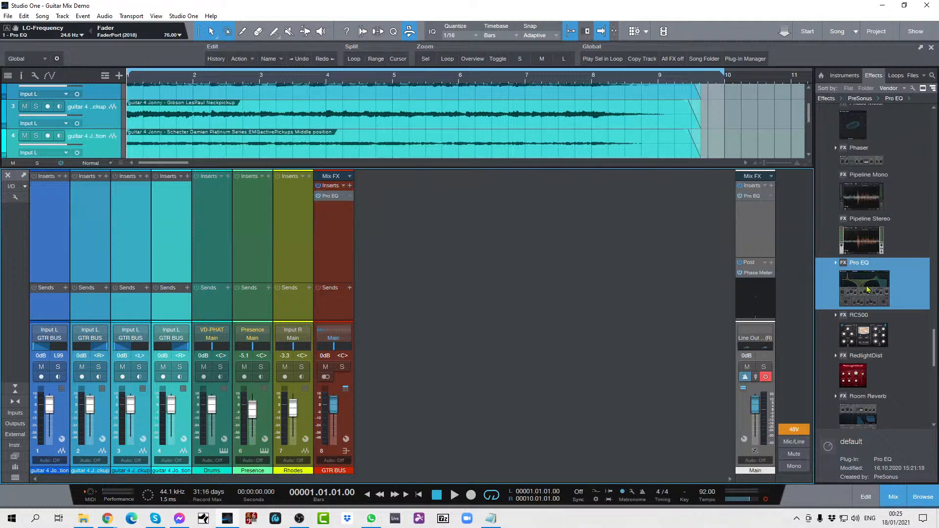
{"action": "left_click_drag", "start_coordinate": [868, 288], "coordinate": [56, 199]}
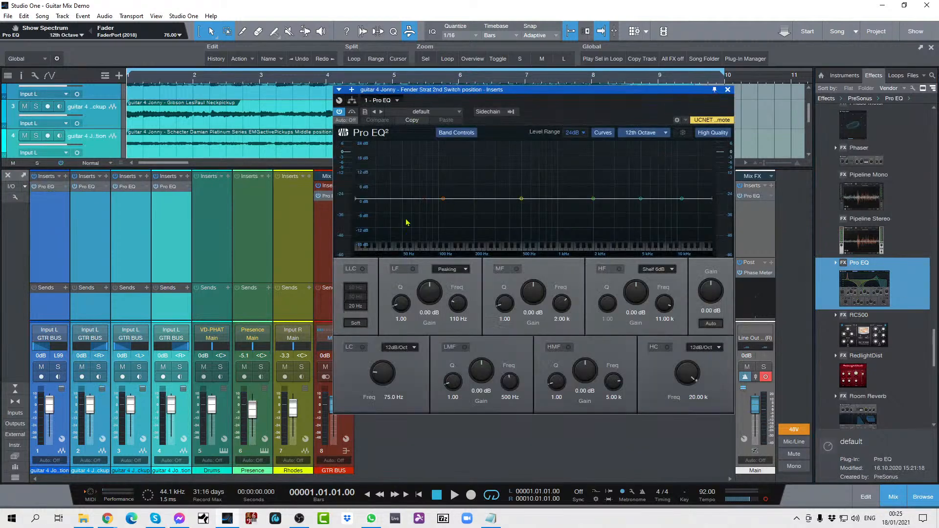
{"action": "left_click", "coordinate": [728, 90]}
Step: Open the Pro EQ of the Fender Strat track alone and enable its low-cut filter at 49.1 Hz
{"action": "left_click", "coordinate": [61, 243]}
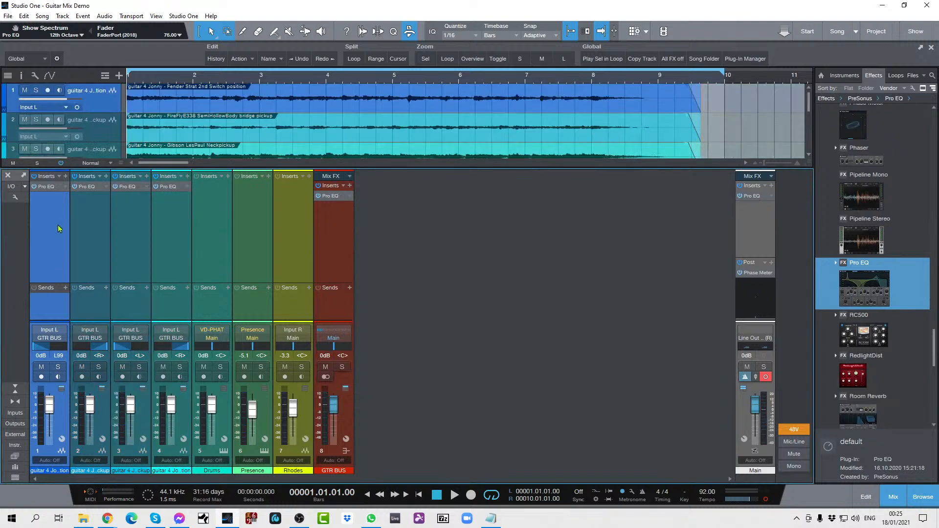
{"action": "left_click", "coordinate": [64, 189]}
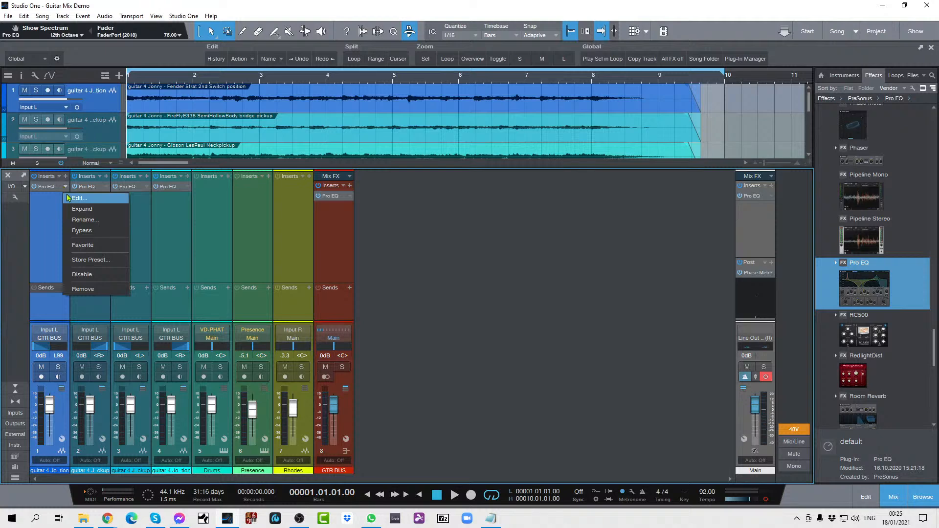
{"action": "left_click", "coordinate": [69, 197]}
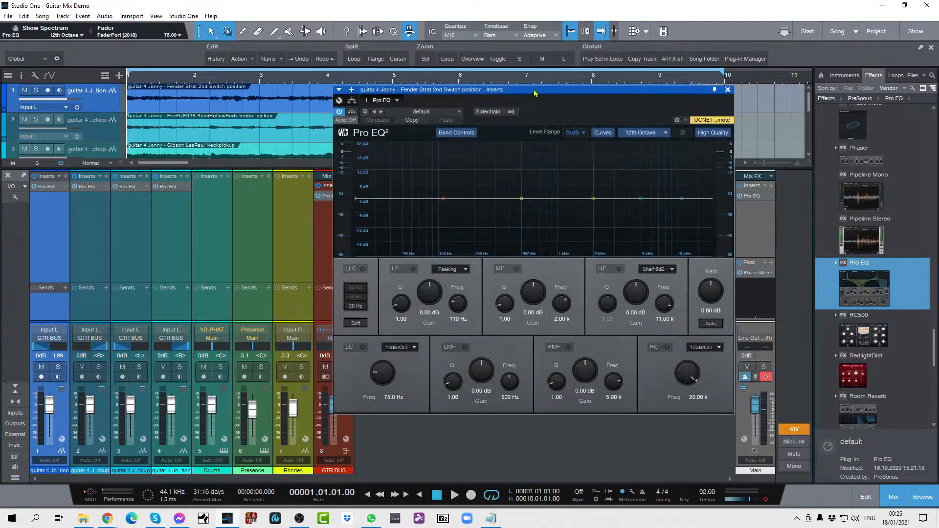
{"action": "left_click_drag", "start_coordinate": [535, 92], "coordinate": [445, 139]}
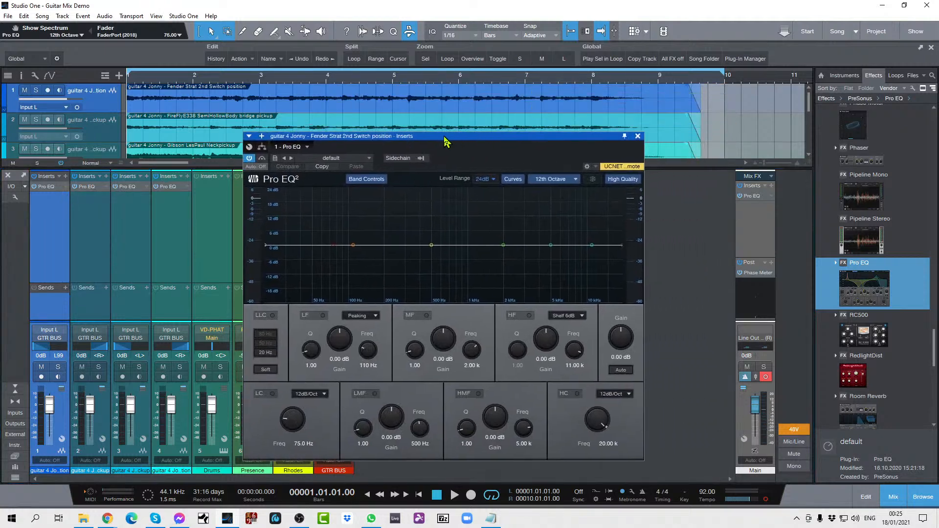
{"action": "left_click", "coordinate": [272, 393]}
{"action": "left_click_drag", "start_coordinate": [287, 411], "coordinate": [295, 416]}
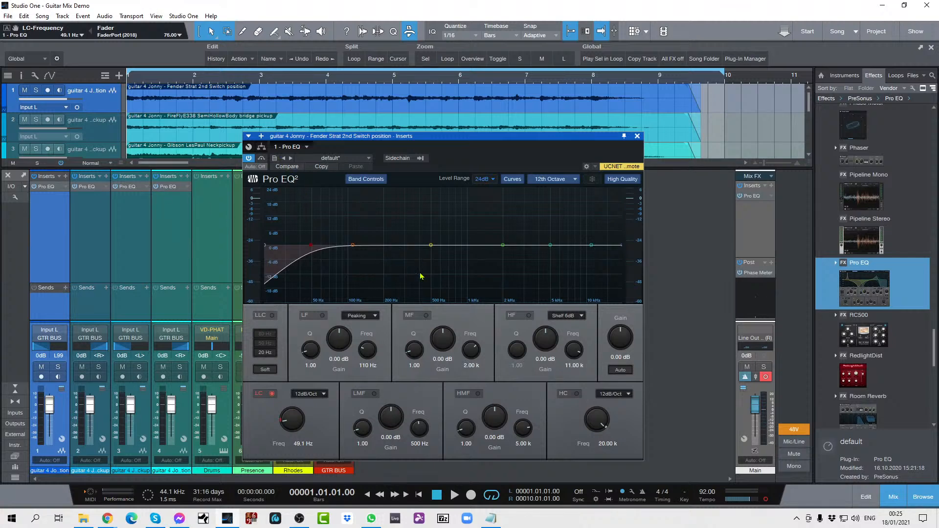
Step: Cut the Fender Strat EQ's LMF band by 2.40 dB at 418 Hz and close the EQ
{"action": "left_click_drag", "start_coordinate": [419, 426], "coordinate": [419, 424]}
{"action": "scroll", "coordinate": [389, 418], "scroll_direction": "down", "scroll_amount": 4}
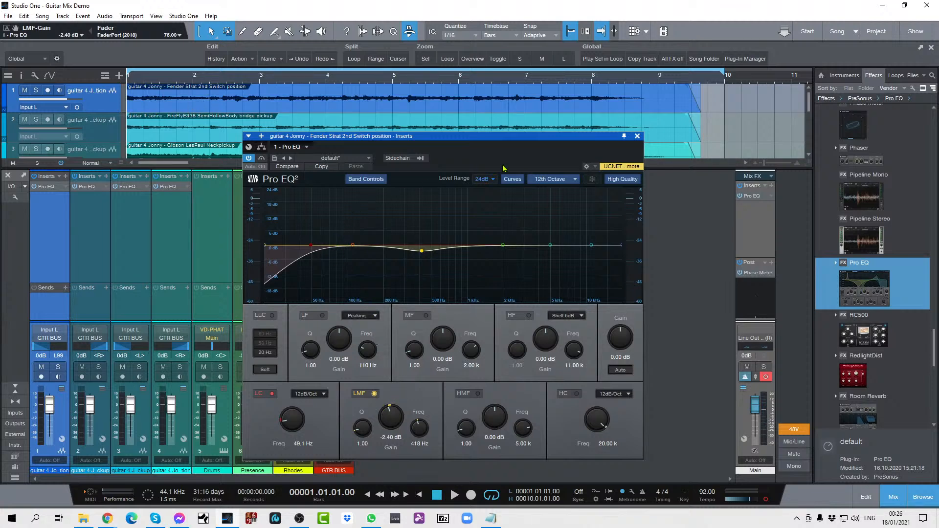
{"action": "left_click", "coordinate": [637, 137]}
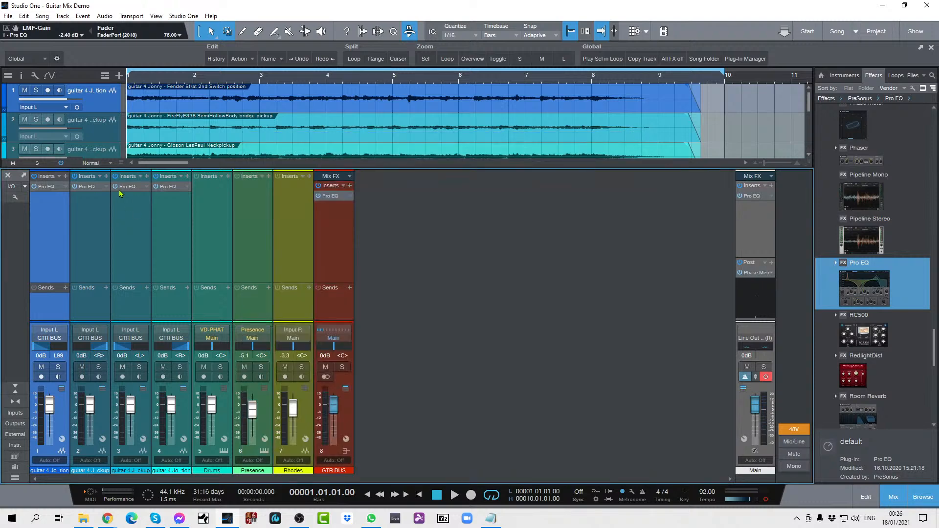
Step: Open the FireFly semi-hollow track's Pro EQ and enable its low-cut filter at 32.4 Hz
{"action": "left_click", "coordinate": [105, 187]}
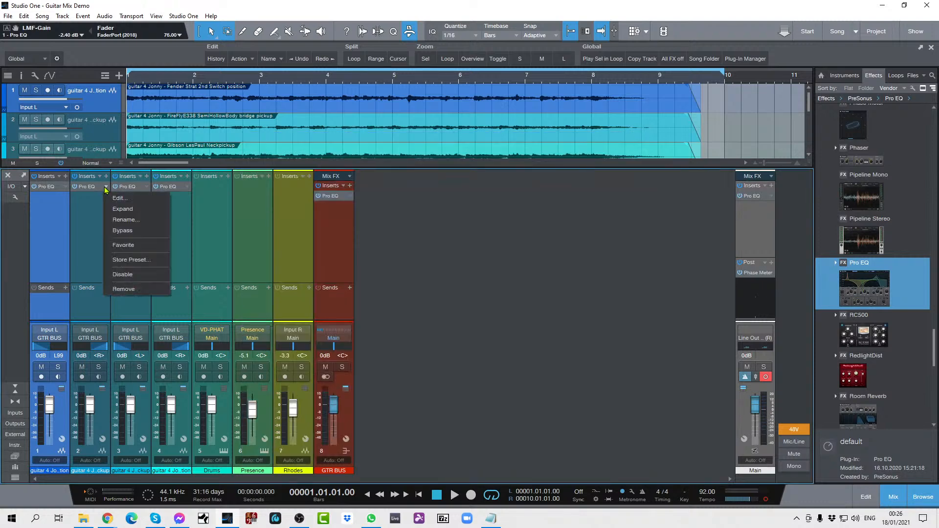
{"action": "left_click", "coordinate": [113, 196]}
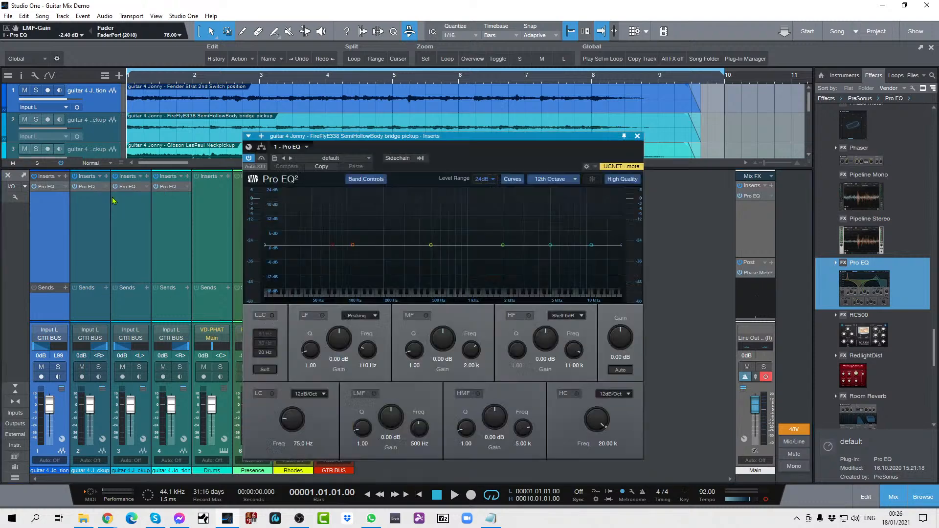
{"action": "left_click", "coordinate": [272, 393]}
{"action": "scroll", "coordinate": [289, 427], "scroll_direction": "down", "scroll_amount": 10}
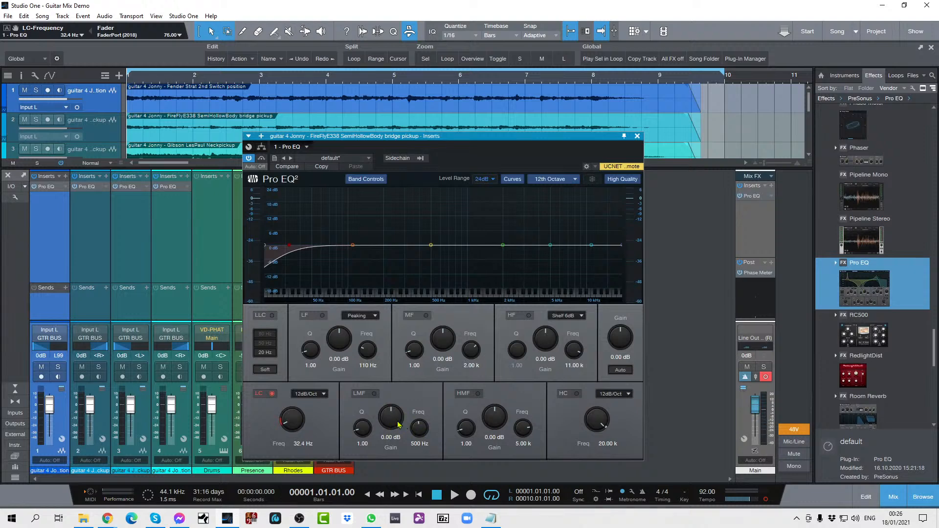
Step: Try a 2.88 dB LMF boost at 418 Hz on the FireFly EQ, reset the gain to 0 dB, and close it
{"action": "left_click", "coordinate": [374, 394]}
{"action": "scroll", "coordinate": [423, 426], "scroll_direction": "down", "scroll_amount": 3}
{"action": "scroll", "coordinate": [387, 419], "scroll_direction": "up", "scroll_amount": 4}
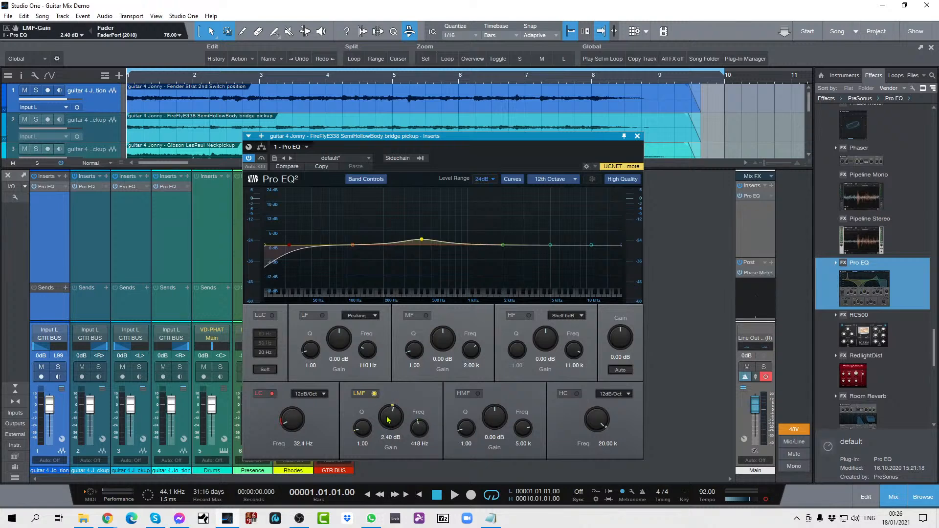
{"action": "scroll", "coordinate": [387, 419], "scroll_direction": "up", "scroll_amount": 1}
{"action": "left_click", "coordinate": [390, 416], "text": "ctrl"}
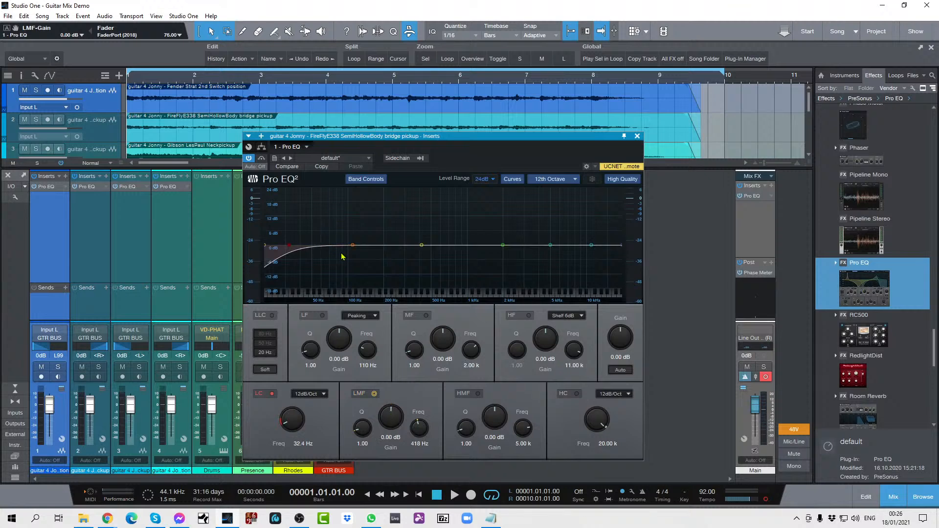
{"action": "left_click", "coordinate": [637, 136]}
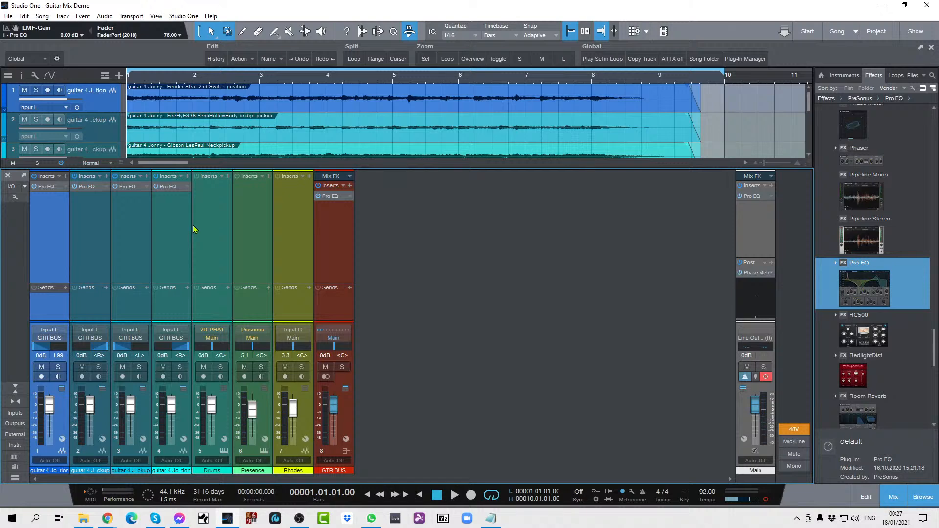
Step: Play the mix, reopen the FireFly track's Pro EQ, and boost its LMF band by 24 dB with a Q of 17.43 for sweeping
{"action": "key", "text": "space"}
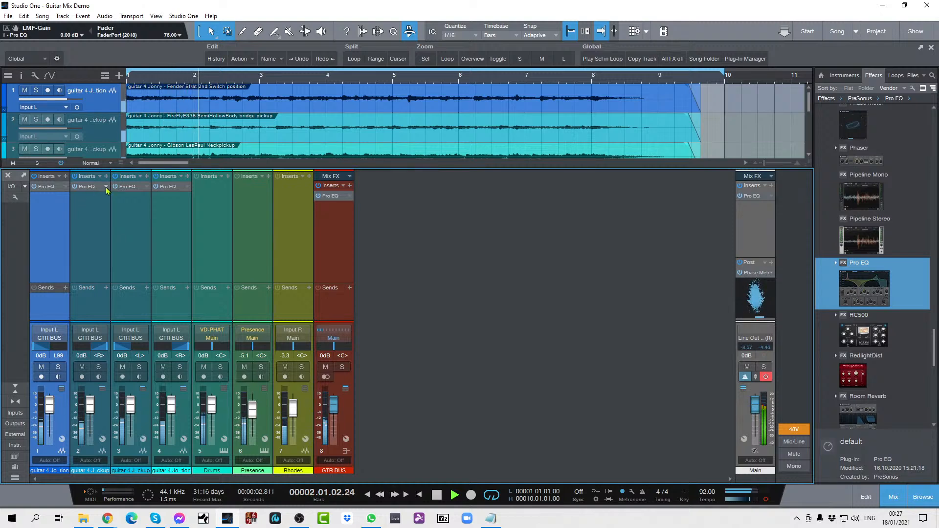
{"action": "key", "text": "space"}
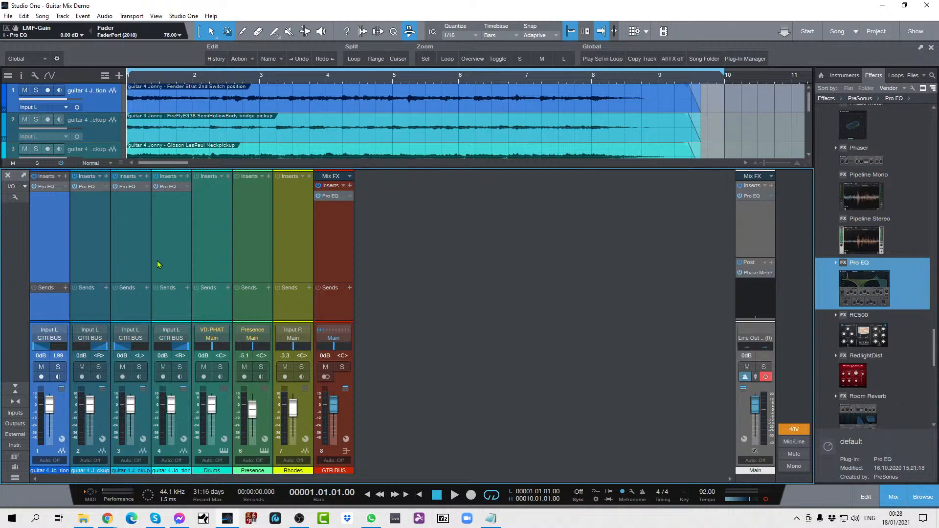
{"action": "key", "text": "space"}
{"action": "left_click", "coordinate": [104, 186]}
{"action": "left_click", "coordinate": [115, 197]}
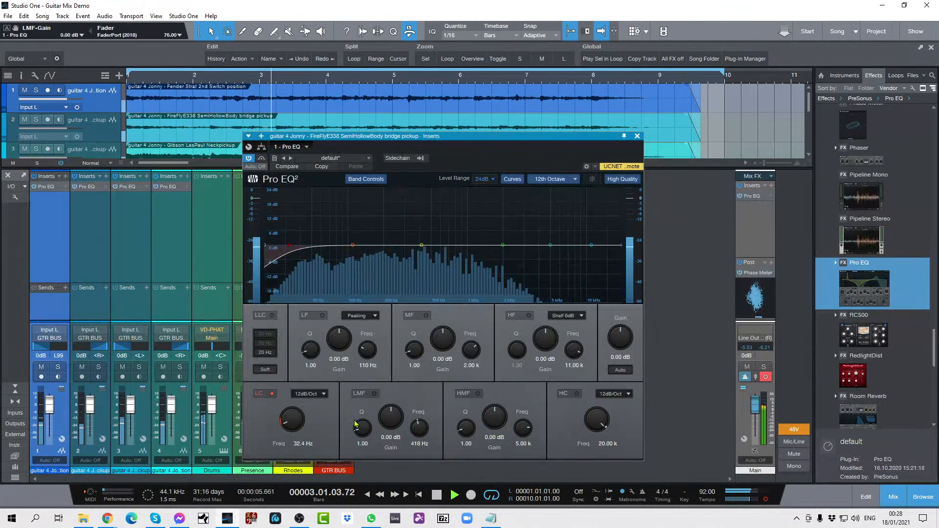
{"action": "left_click_drag", "start_coordinate": [355, 424], "coordinate": [405, 381]}
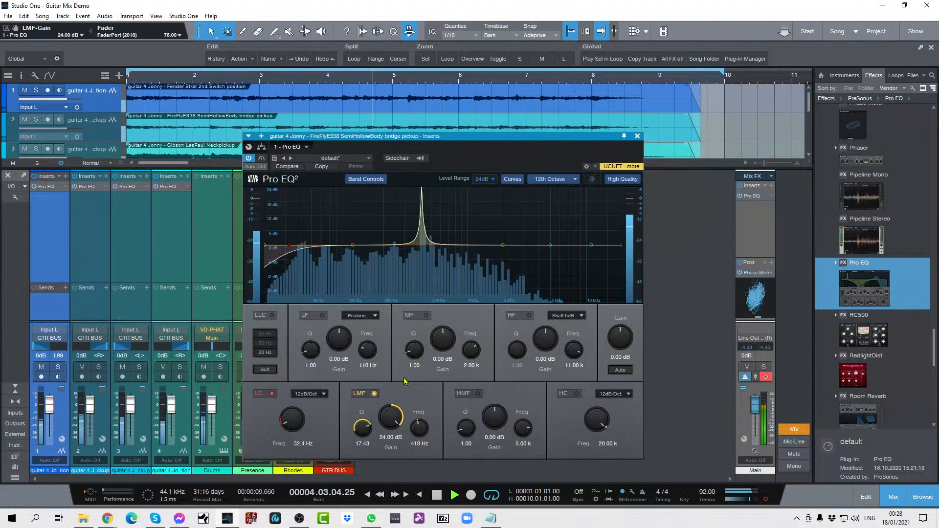
Step: Sweep the FireFly EQ's LMF band to 340 Hz, cut it by 3.60 dB with a Q of 6.05, and close the EQ
{"action": "left_click_drag", "start_coordinate": [419, 427], "coordinate": [390, 467]}
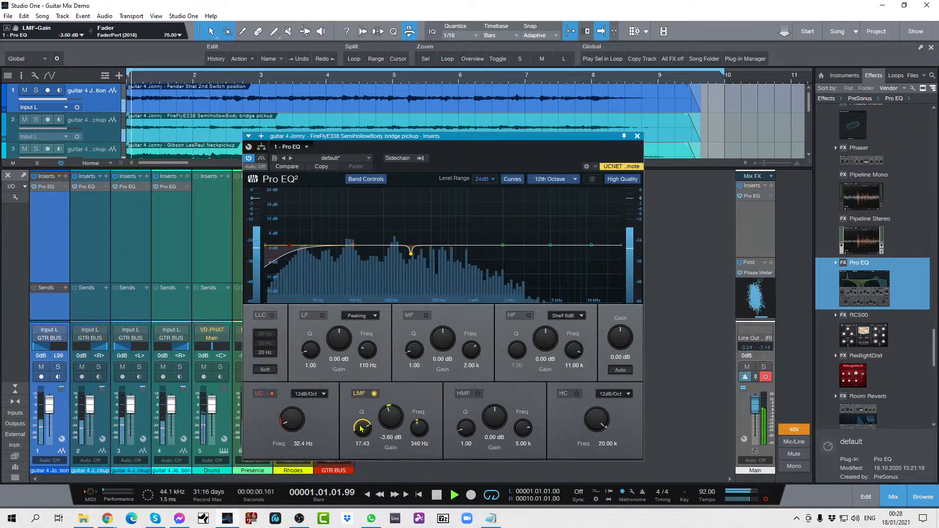
{"action": "left_click_drag", "start_coordinate": [362, 428], "coordinate": [363, 472]}
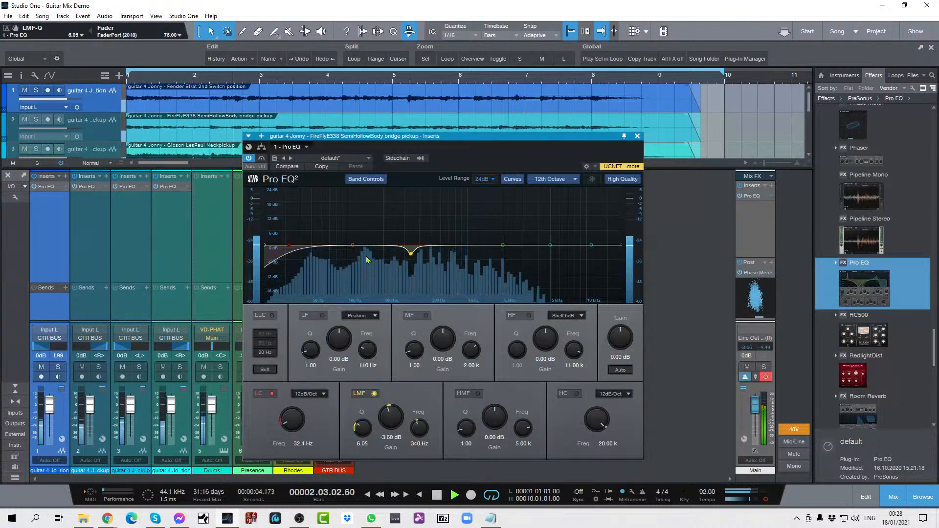
{"action": "left_click", "coordinate": [637, 137]}
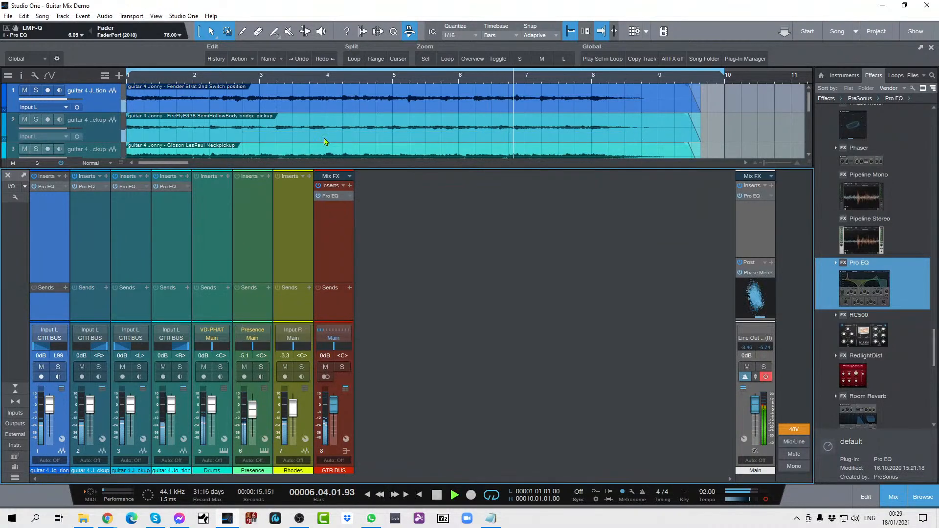
Step: Open the Gibson Les Paul track's Pro EQ during playback and enable its low-cut filter at 56.4 Hz
{"action": "left_click", "coordinate": [147, 188]}
{"action": "left_click", "coordinate": [160, 198]}
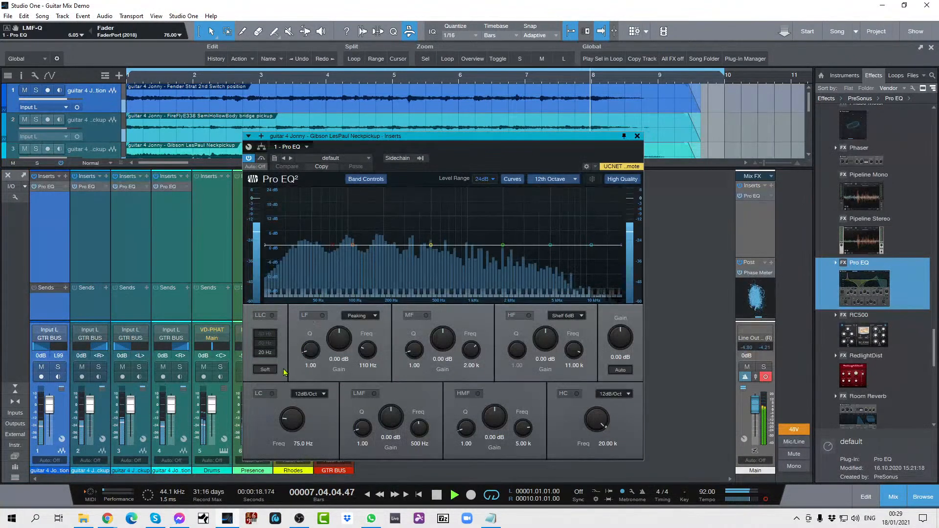
{"action": "left_click", "coordinate": [271, 394]}
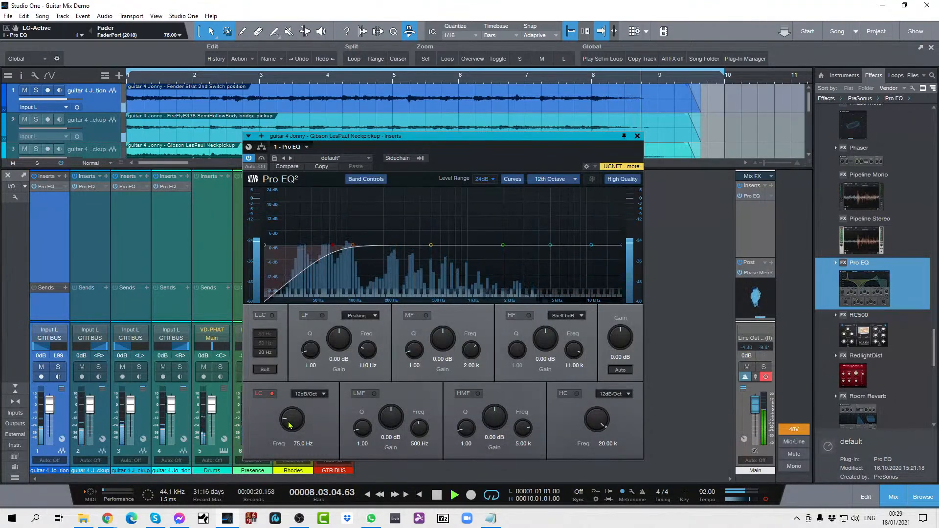
{"action": "scroll", "coordinate": [289, 424], "scroll_direction": "down", "scroll_amount": 5}
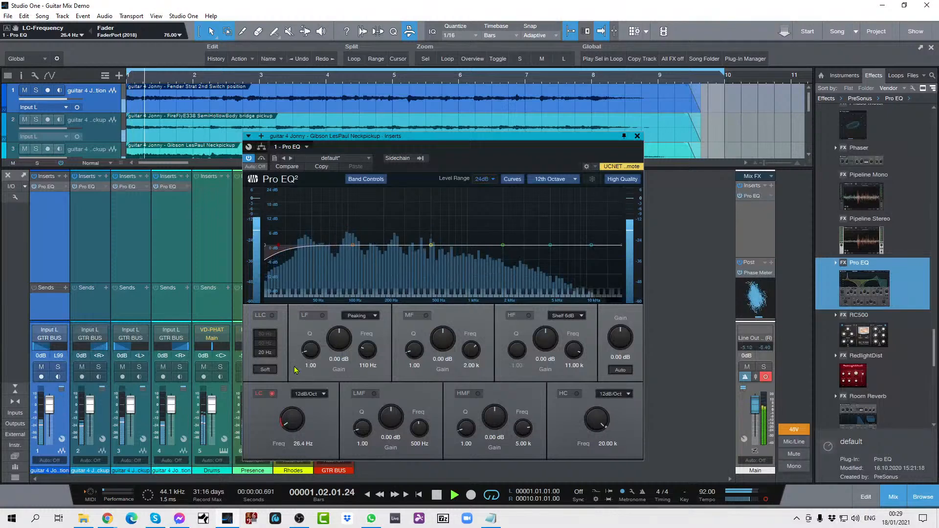
{"action": "scroll", "coordinate": [292, 419], "scroll_direction": "up", "scroll_amount": 5}
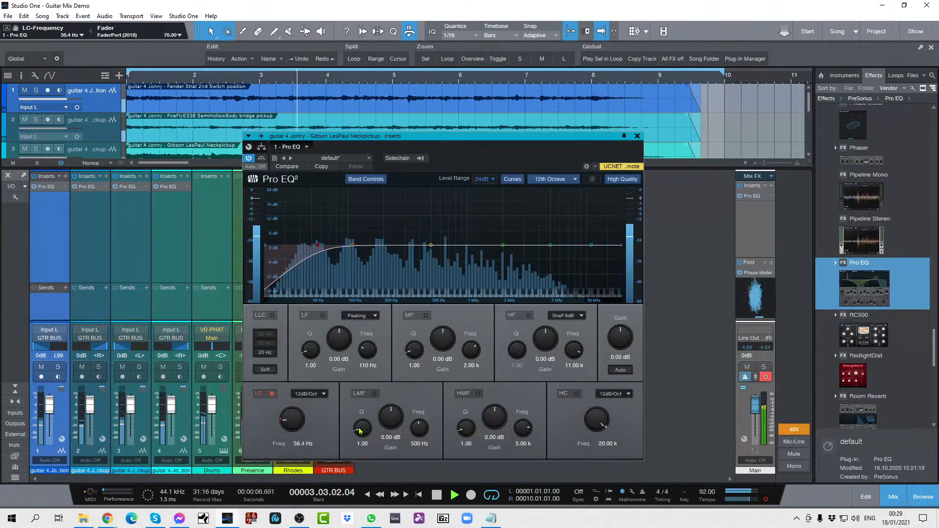
Step: Sweep a 24 dB LMF boost with Q 14.59 to 317 Hz on the Les Paul EQ, and turn it into a 2.40 dB cut
{"action": "left_click_drag", "start_coordinate": [362, 428], "coordinate": [391, 391]}
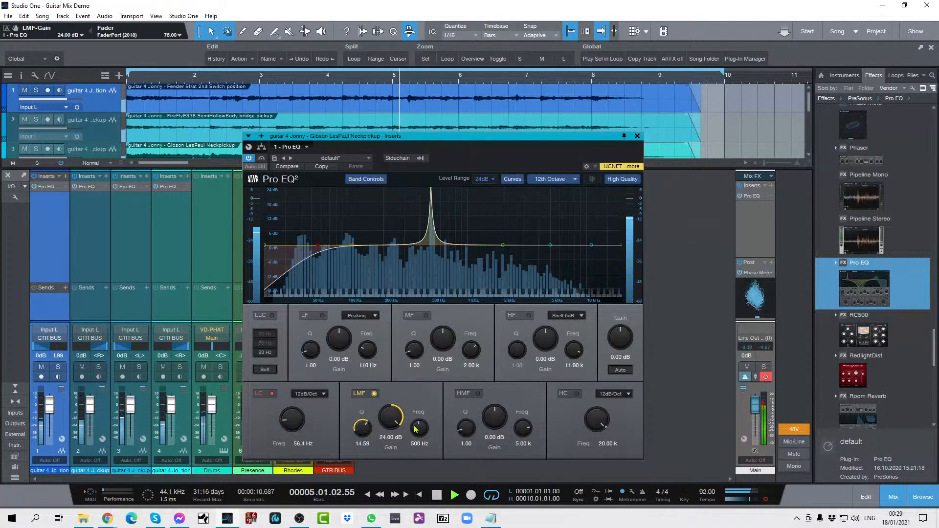
{"action": "left_click_drag", "start_coordinate": [418, 426], "coordinate": [416, 428]}
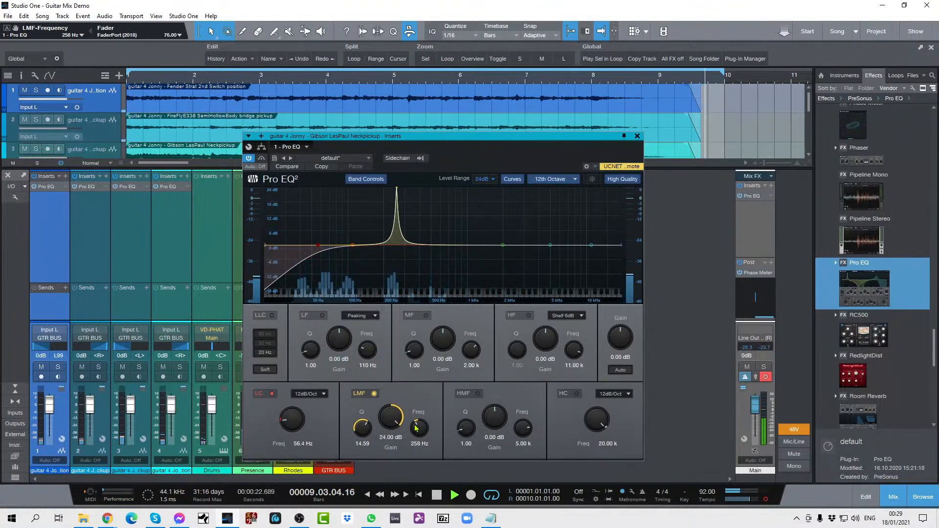
{"action": "left_click_drag", "start_coordinate": [413, 428], "coordinate": [412, 426]}
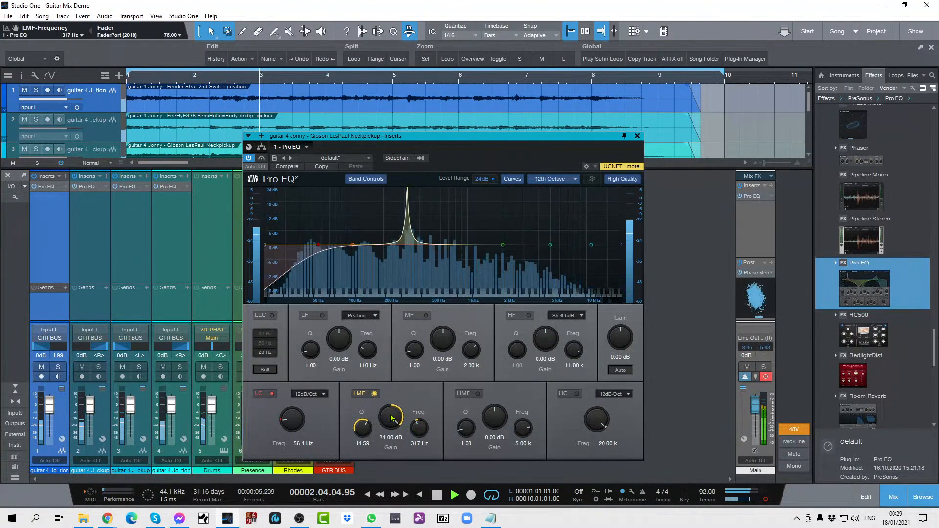
{"action": "left_click_drag", "start_coordinate": [390, 417], "coordinate": [391, 467]}
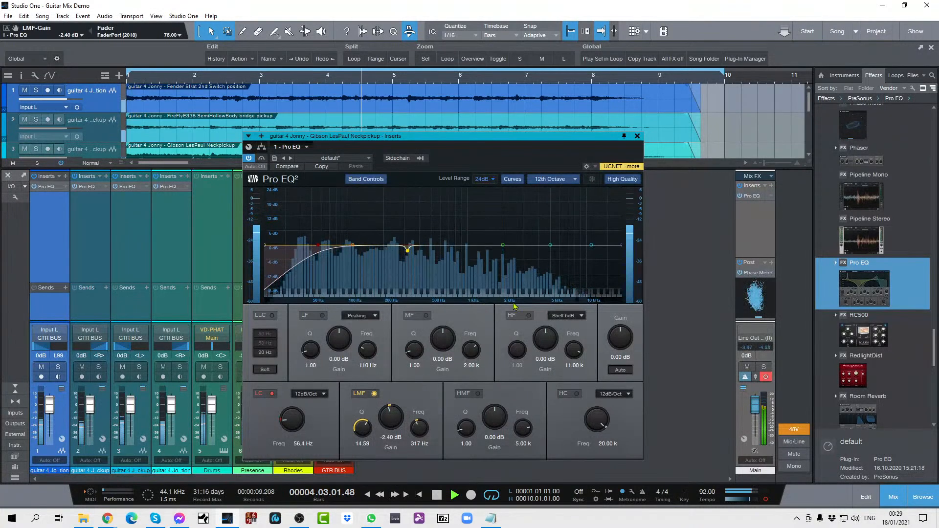
Step: Add a 1.92 dB HF shelf boost at 7.60 kHz to the Les Paul EQ and close it
{"action": "left_click", "coordinate": [544, 342]}
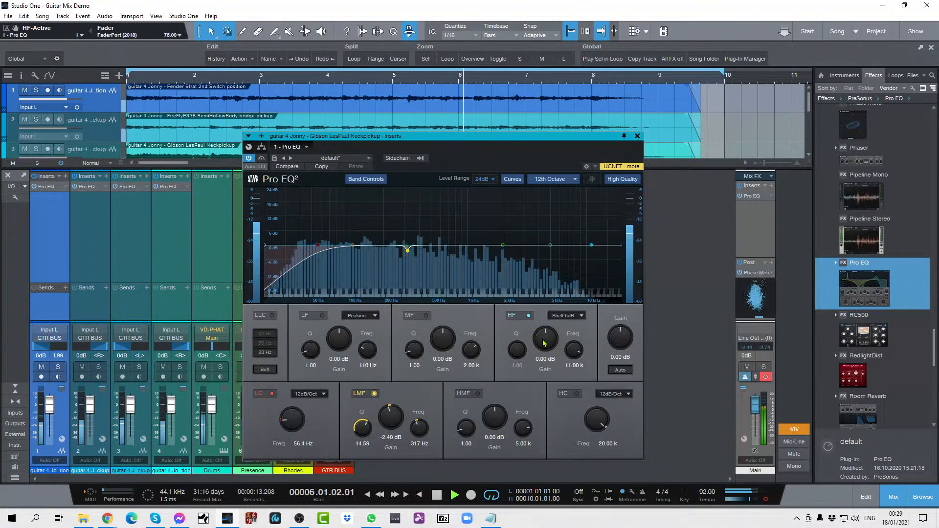
{"action": "left_click_drag", "start_coordinate": [544, 342], "coordinate": [575, 350]}
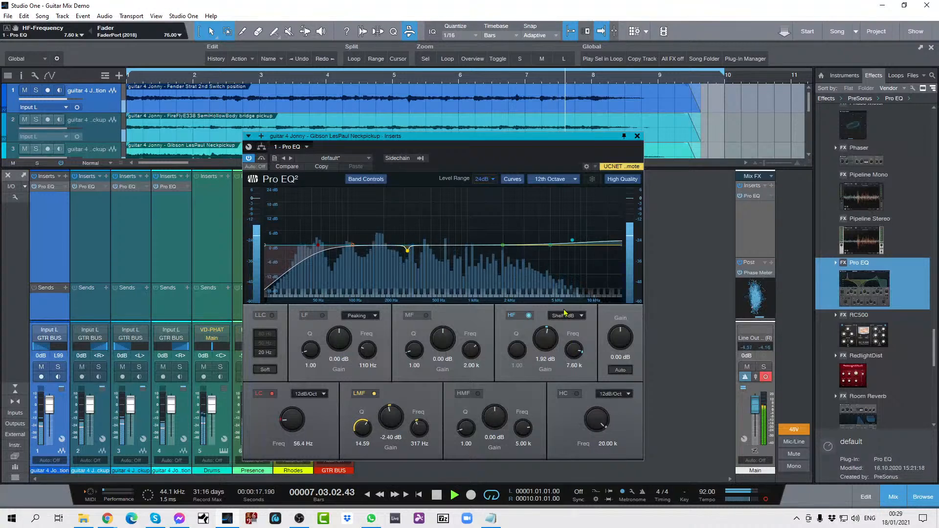
{"action": "left_click", "coordinate": [637, 136]}
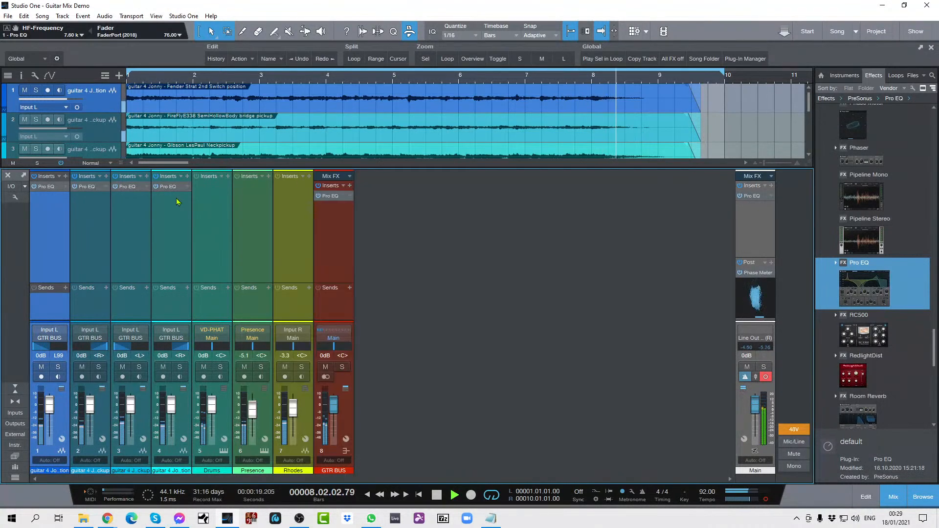
Step: Open the Schecter track's Pro EQ during playback and enable its low-cut filter at 39.9 Hz
{"action": "left_click", "coordinate": [187, 187]}
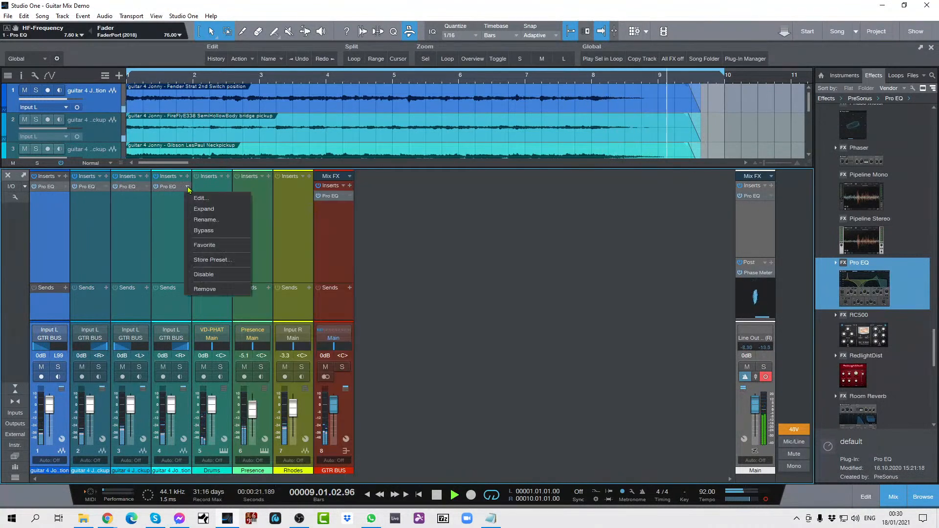
{"action": "left_click", "coordinate": [201, 198]}
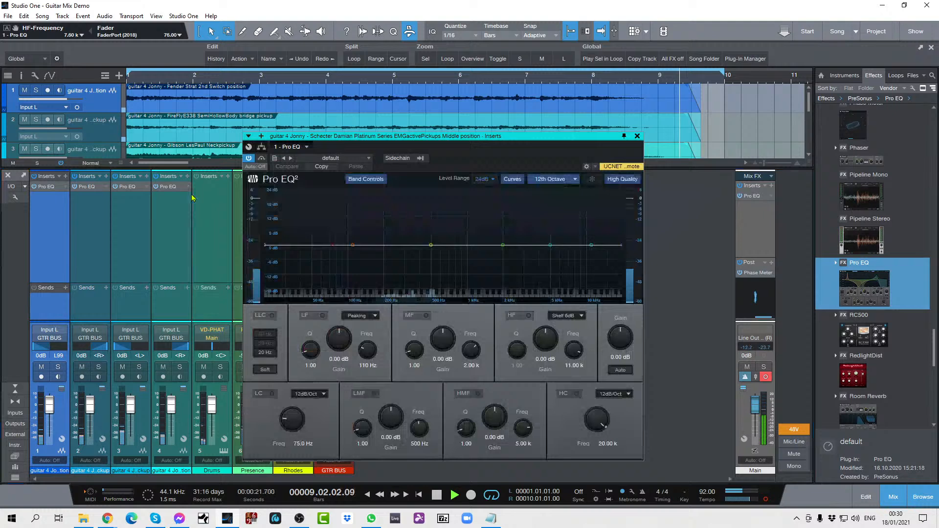
{"action": "left_click", "coordinate": [271, 394]}
{"action": "scroll", "coordinate": [292, 419], "scroll_direction": "down", "scroll_amount": 5}
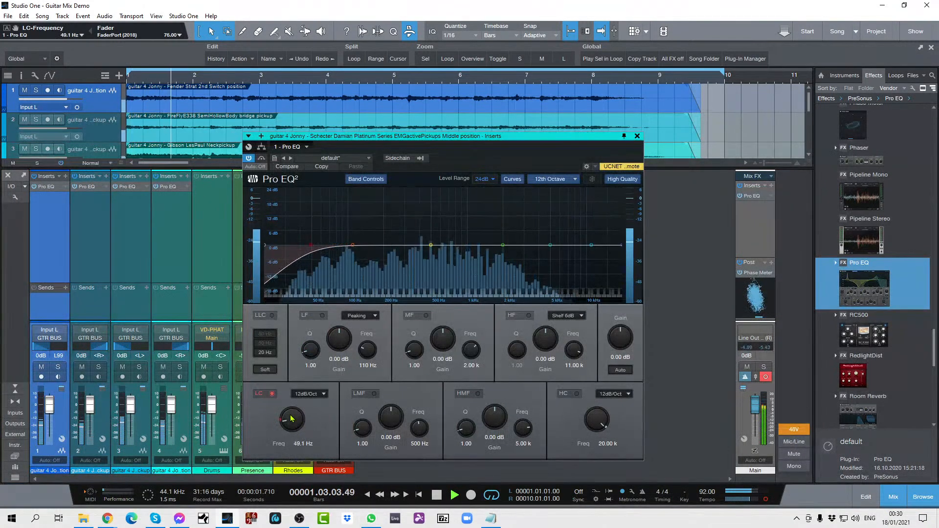
{"action": "scroll", "coordinate": [292, 419], "scroll_direction": "down", "scroll_amount": 2}
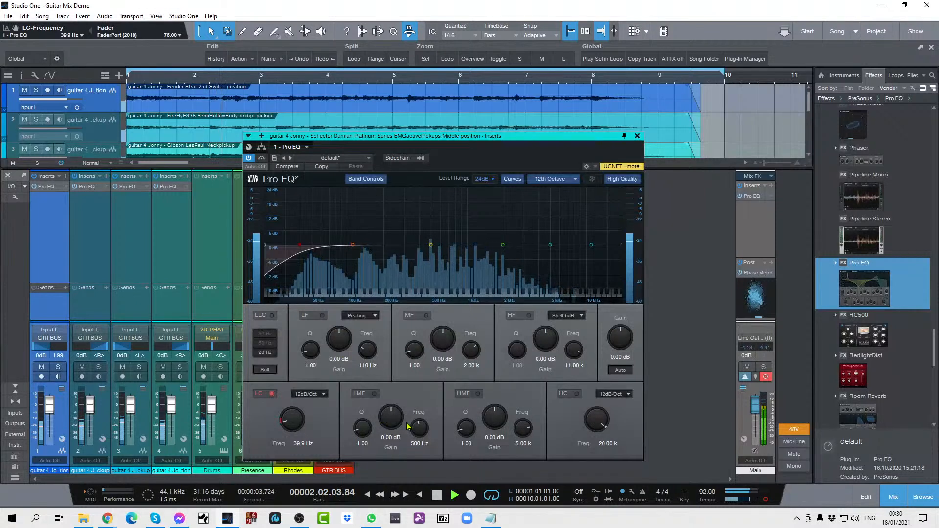
Step: Sweep an 18.24 dB LMF boost with Q 17.56 to 514 Hz on the Schecter EQ, and turn it into a 4.32 dB cut
{"action": "scroll", "coordinate": [413, 429], "scroll_direction": "up", "scroll_amount": 1}
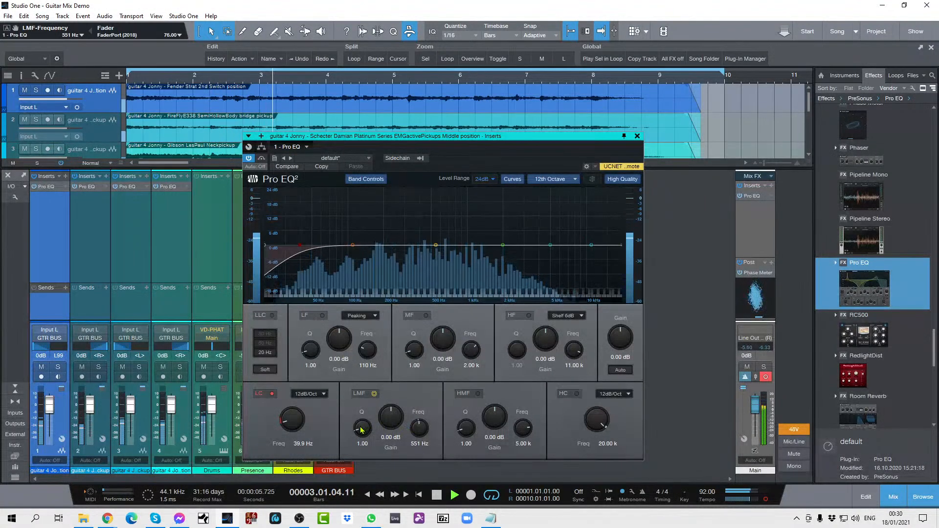
{"action": "left_click_drag", "start_coordinate": [362, 428], "coordinate": [369, 373]}
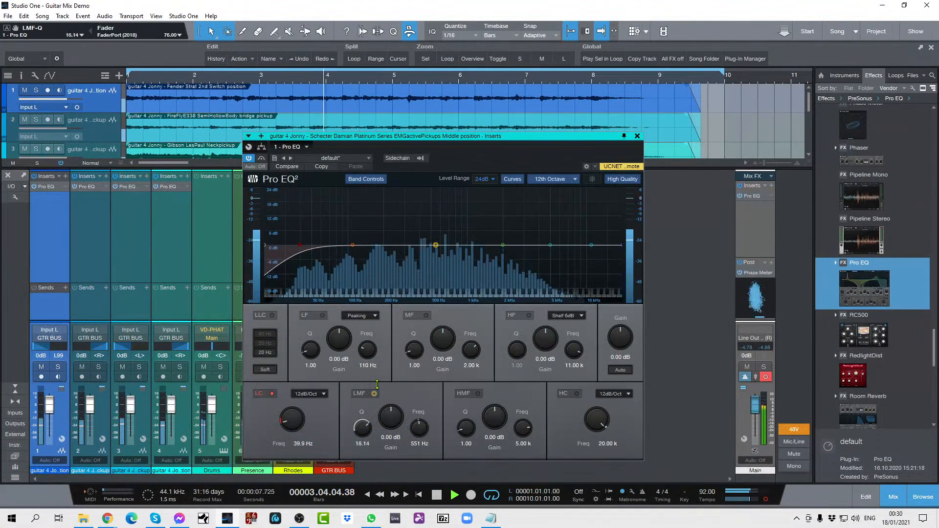
{"action": "left_click_drag", "start_coordinate": [392, 413], "coordinate": [396, 382]}
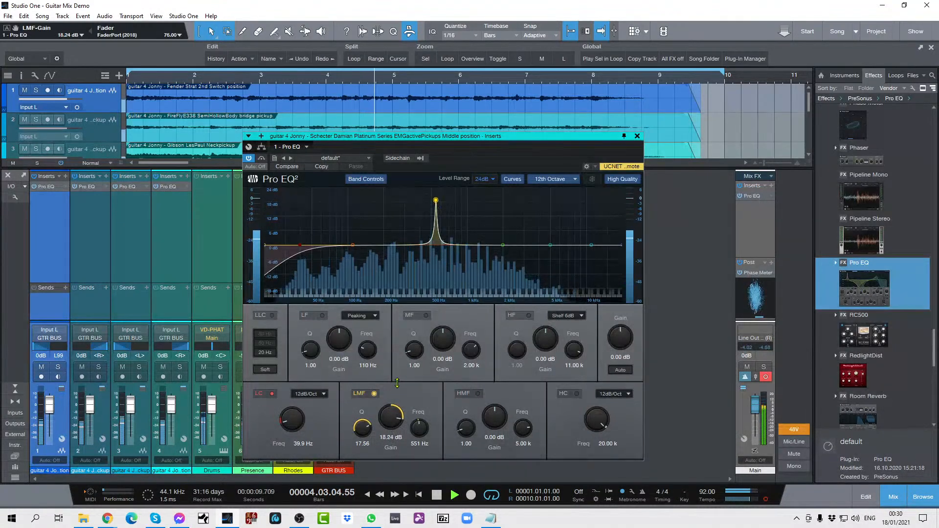
{"action": "scroll", "coordinate": [417, 432], "scroll_direction": "down", "scroll_amount": 3}
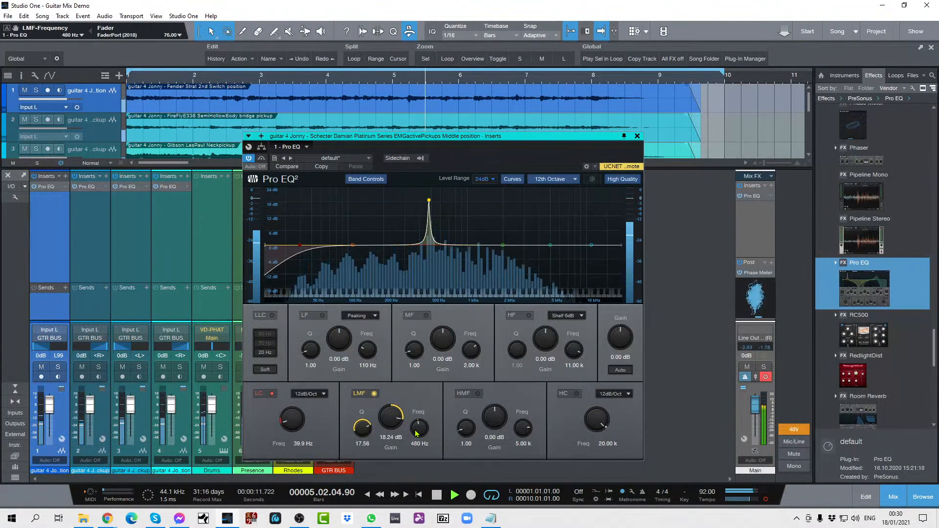
{"action": "scroll", "coordinate": [417, 432], "scroll_direction": "down", "scroll_amount": 8}
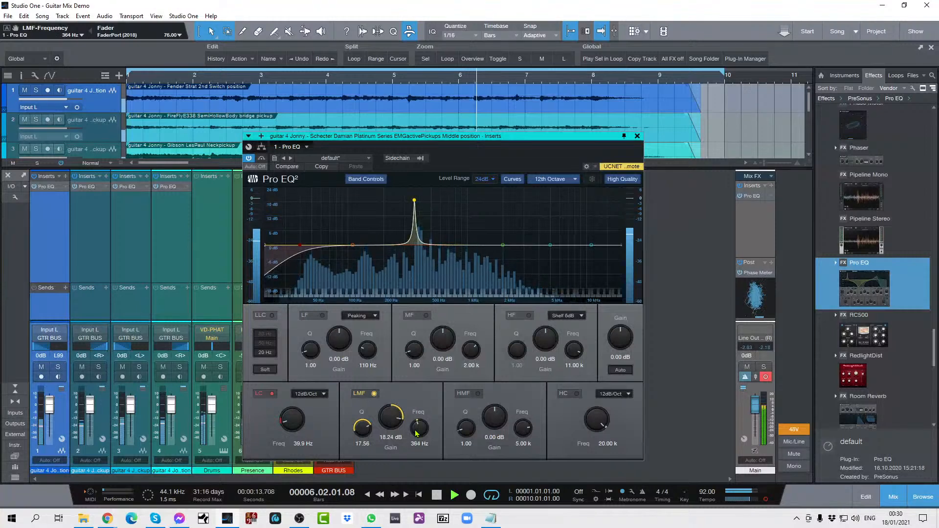
{"action": "scroll", "coordinate": [416, 432], "scroll_direction": "up", "scroll_amount": 6}
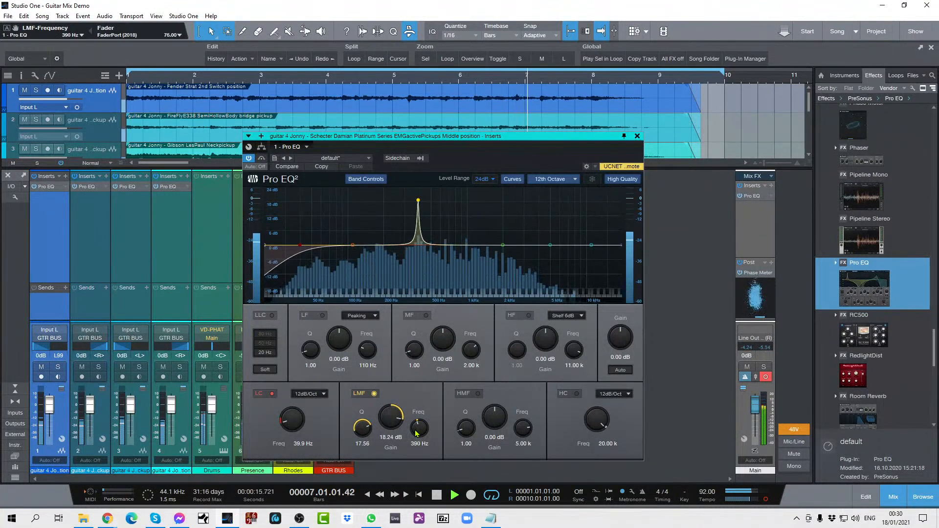
{"action": "scroll", "coordinate": [417, 432], "scroll_direction": "up", "scroll_amount": 4}
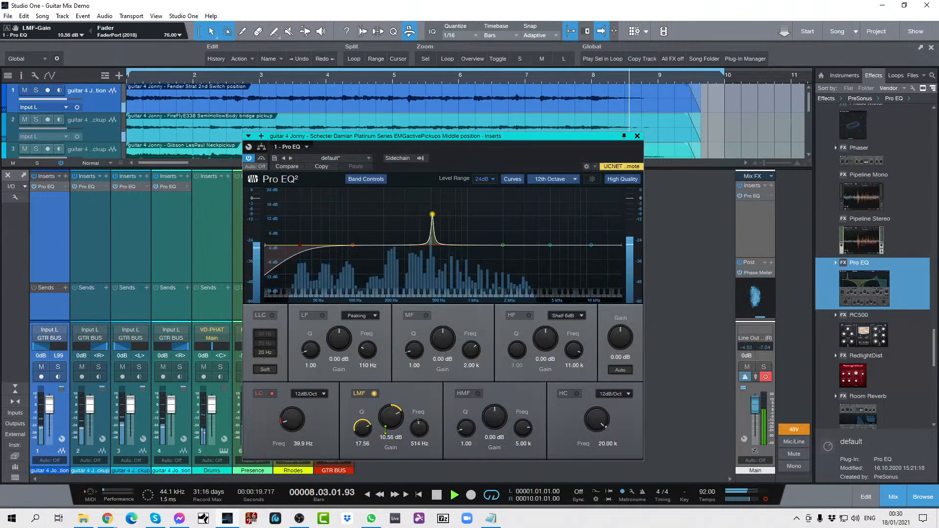
{"action": "left_click_drag", "start_coordinate": [391, 417], "coordinate": [390, 462]}
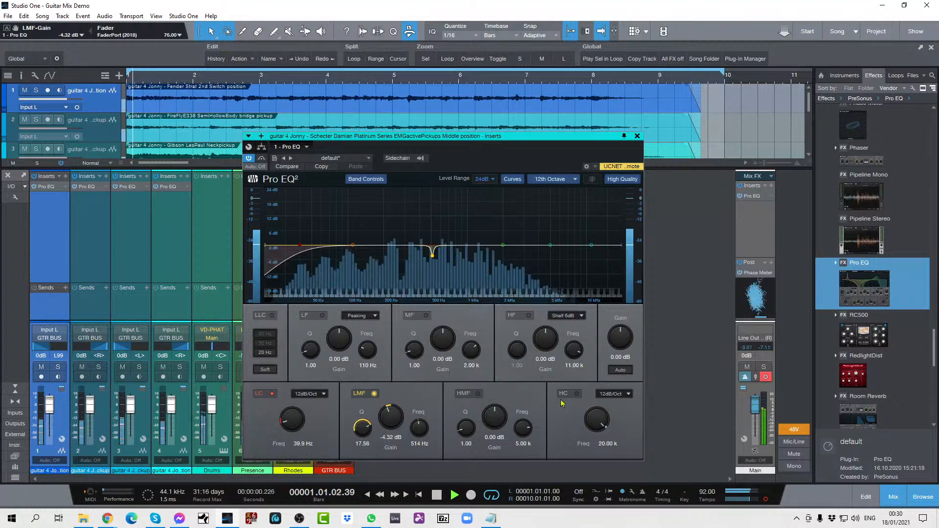
Step: Enable the Schecter EQ's HF band, cut the MF band by 2.64 dB with a Q of 3.33, and close the EQ
{"action": "left_click", "coordinate": [528, 316]}
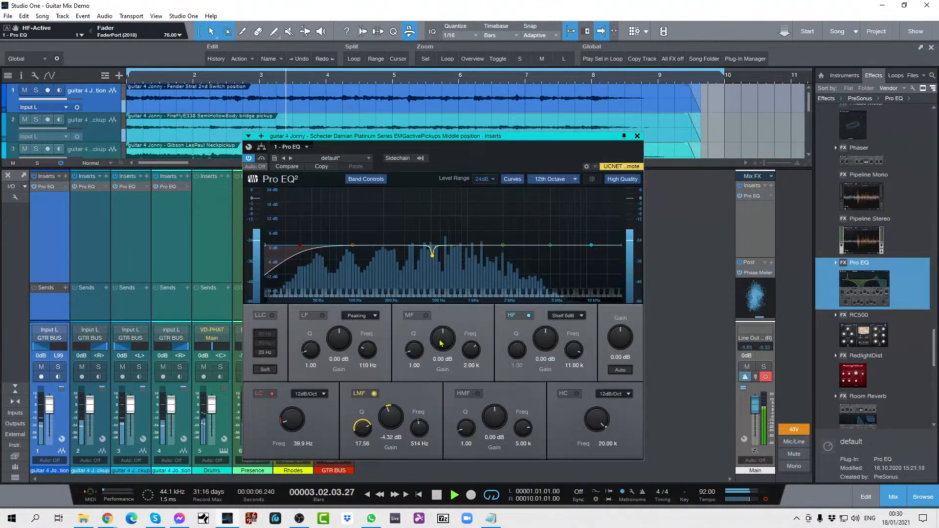
{"action": "left_click_drag", "start_coordinate": [443, 340], "coordinate": [443, 345]}
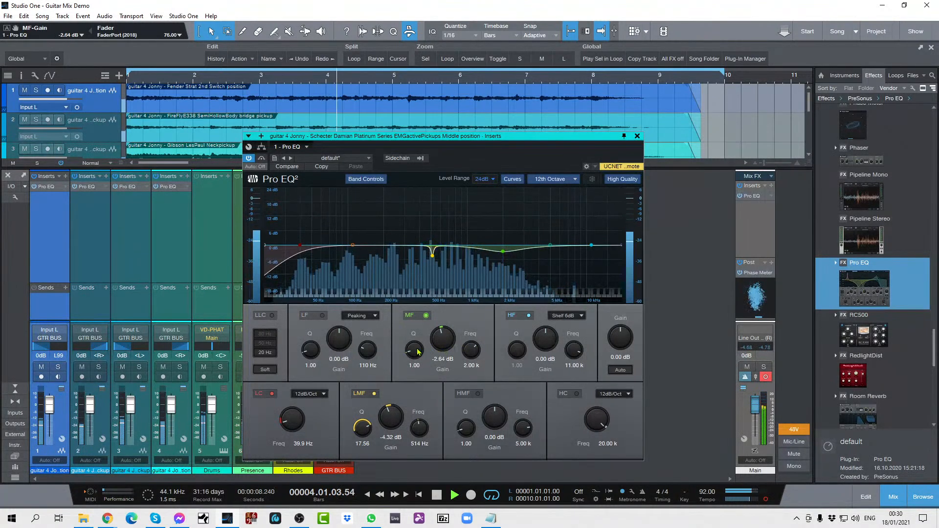
{"action": "left_click_drag", "start_coordinate": [414, 349], "coordinate": [416, 339]}
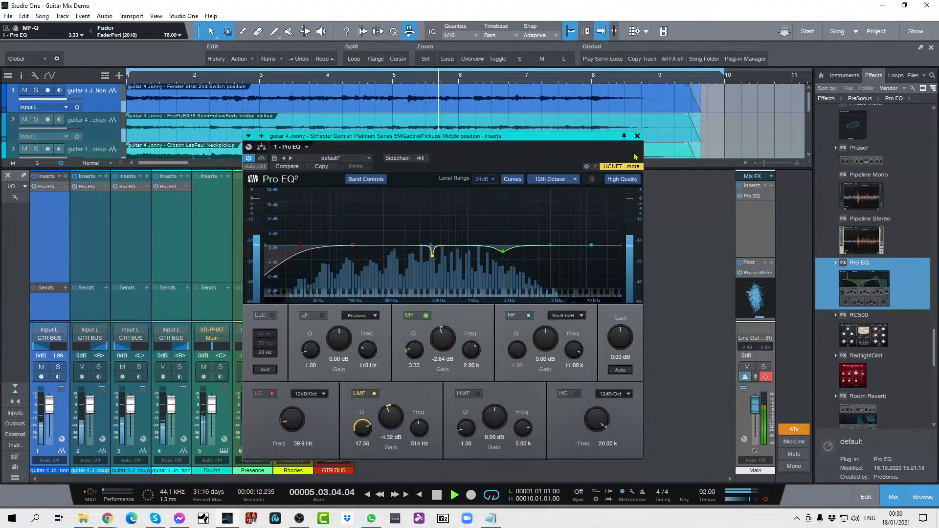
{"action": "left_click", "coordinate": [637, 136]}
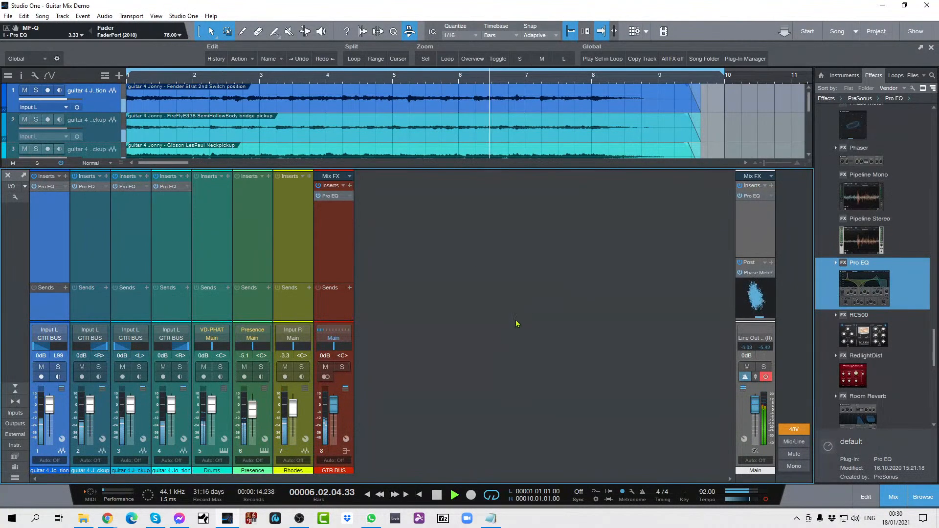
Step: Stop playback, solo the guitar bus, and audition the guitars without the other instruments
{"action": "key", "text": "space"}
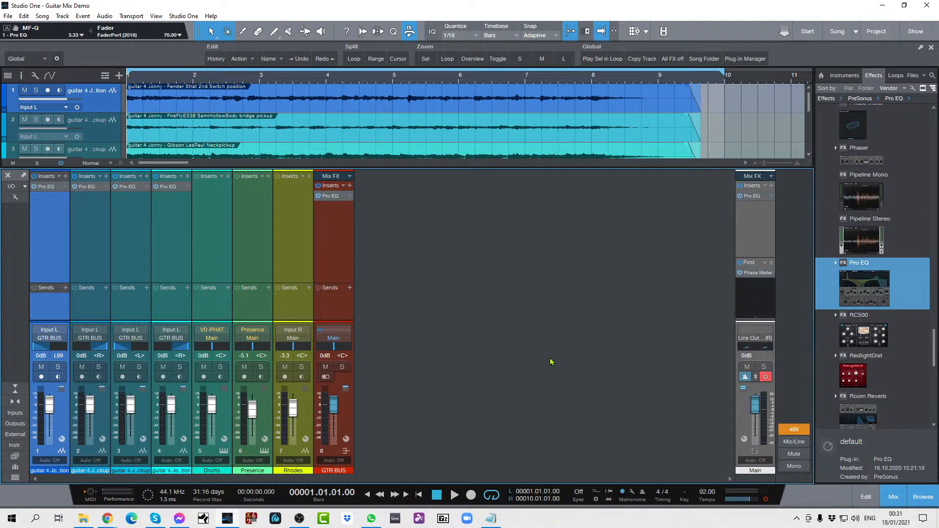
{"action": "key", "text": "s"}
{"action": "key", "text": "space"}
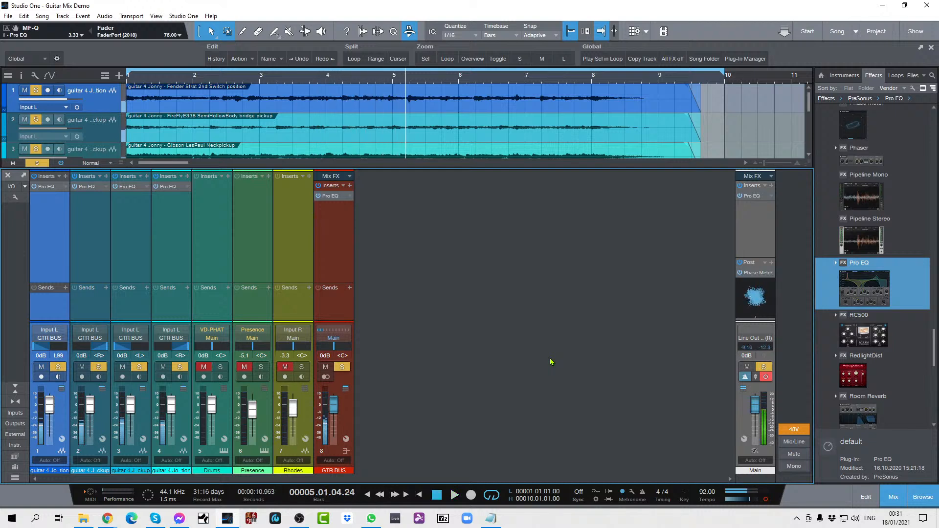
{"action": "key", "text": "space"}
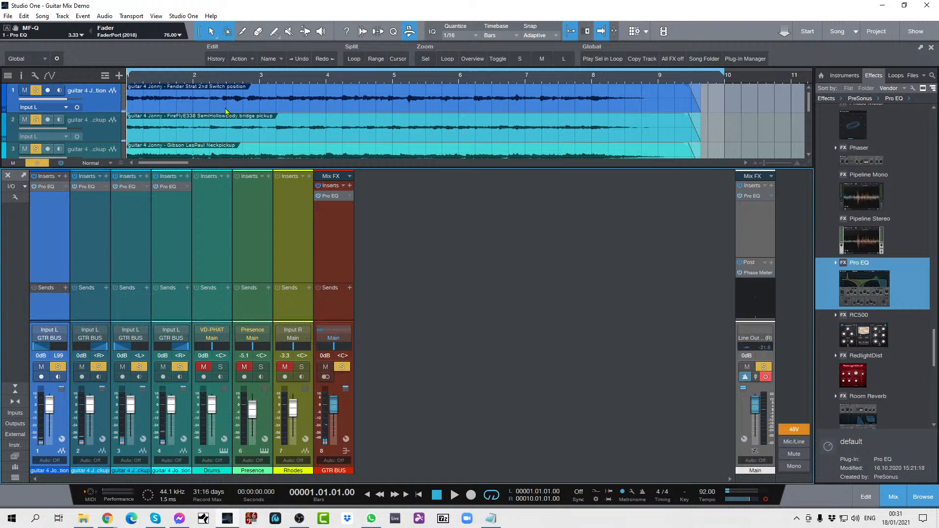
Step: Set the low-cut frequency on the FireFly track's Pro EQ to 45.8 Hz during playback and close the EQ
{"action": "key", "text": "space"}
{"action": "left_click", "coordinate": [105, 190]}
{"action": "left_click", "coordinate": [112, 201]}
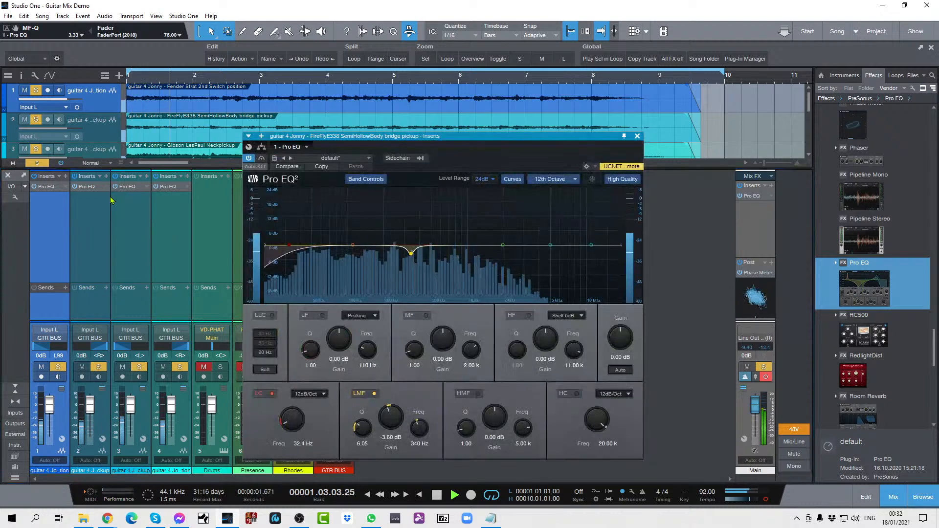
{"action": "scroll", "coordinate": [298, 419], "scroll_direction": "up", "scroll_amount": 3}
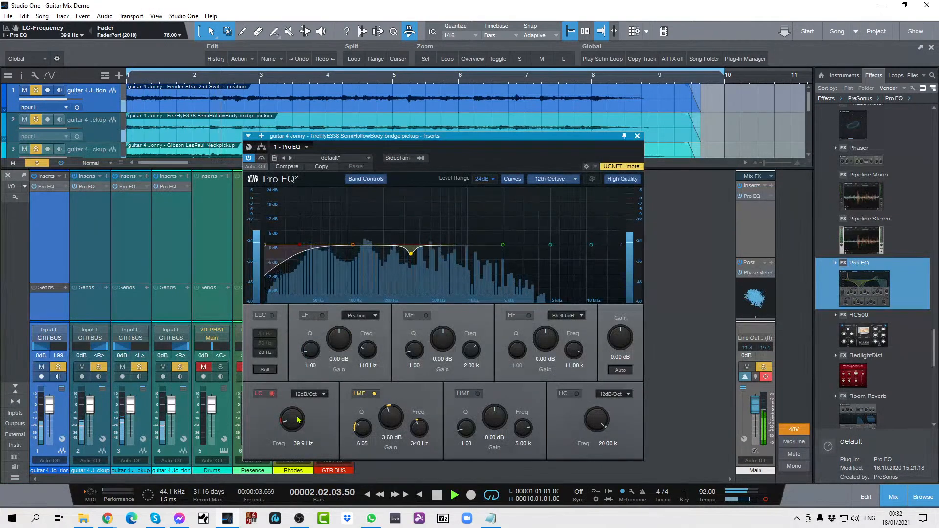
{"action": "scroll", "coordinate": [298, 420], "scroll_direction": "up", "scroll_amount": 1}
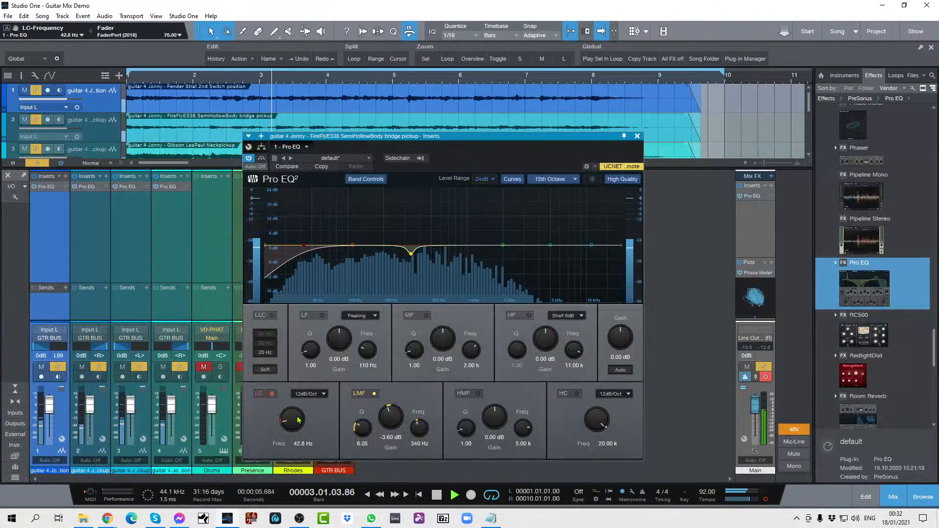
{"action": "scroll", "coordinate": [298, 420], "scroll_direction": "up", "scroll_amount": 1}
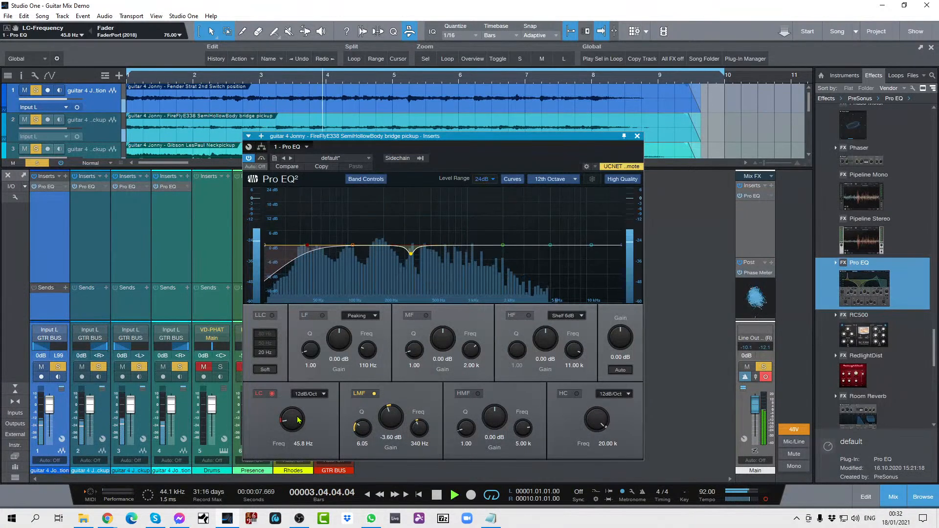
{"action": "left_click", "coordinate": [637, 136]}
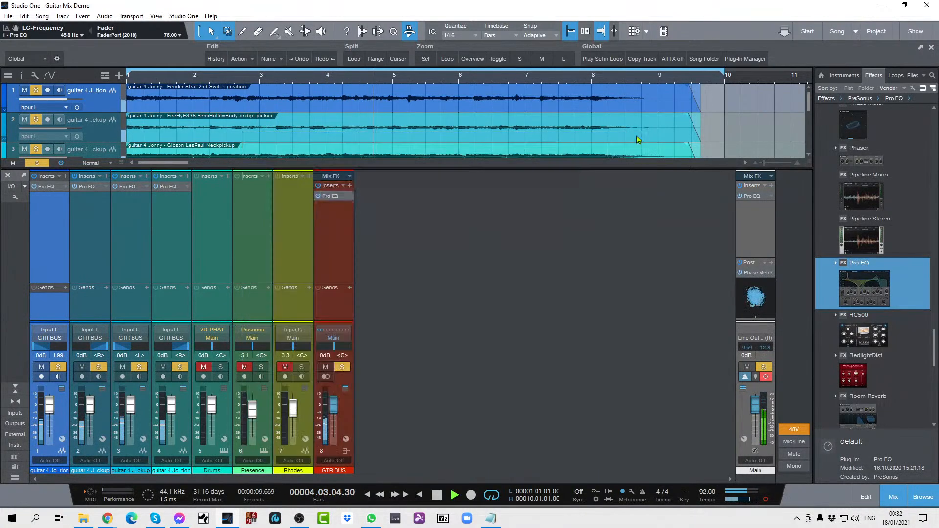
Step: Set the low-cut frequency on the Gibson Les Paul track's Pro EQ to 64.7 Hz and close the EQ
{"action": "right_click", "coordinate": [143, 187]}
{"action": "left_click", "coordinate": [194, 206]}
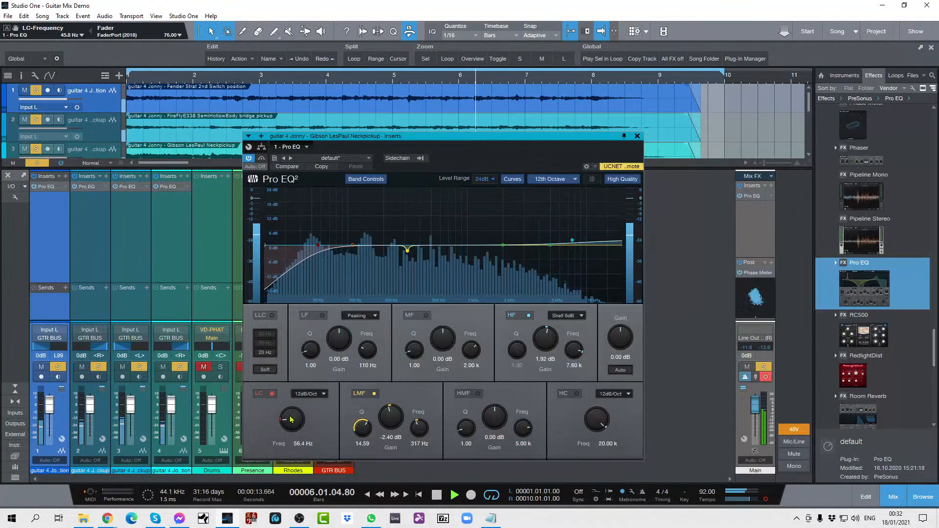
{"action": "scroll", "coordinate": [290, 419], "scroll_direction": "up", "scroll_amount": 2}
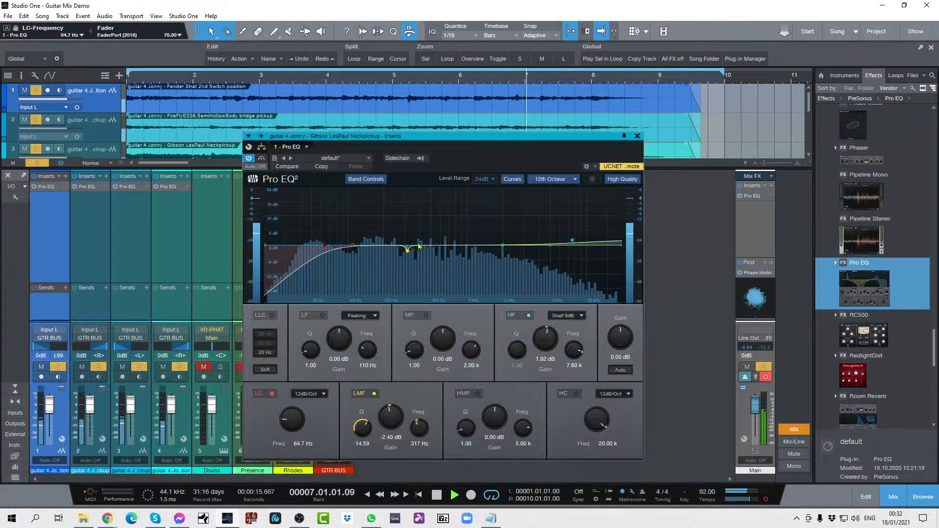
{"action": "left_click", "coordinate": [637, 136]}
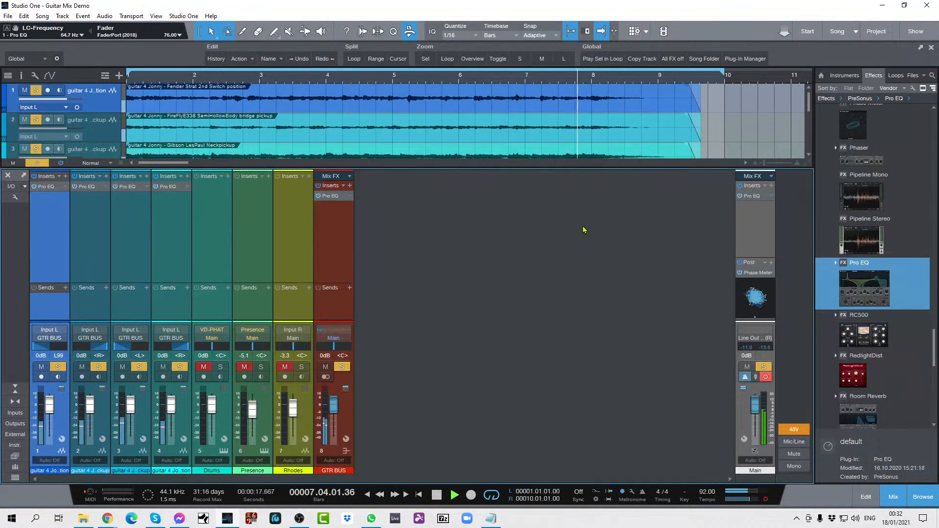
Step: Add a 2.40 dB LF cut at 138 Hz with Q 4.49 to the Schecter EQ, close it, and stop playback
{"action": "left_click", "coordinate": [188, 187]}
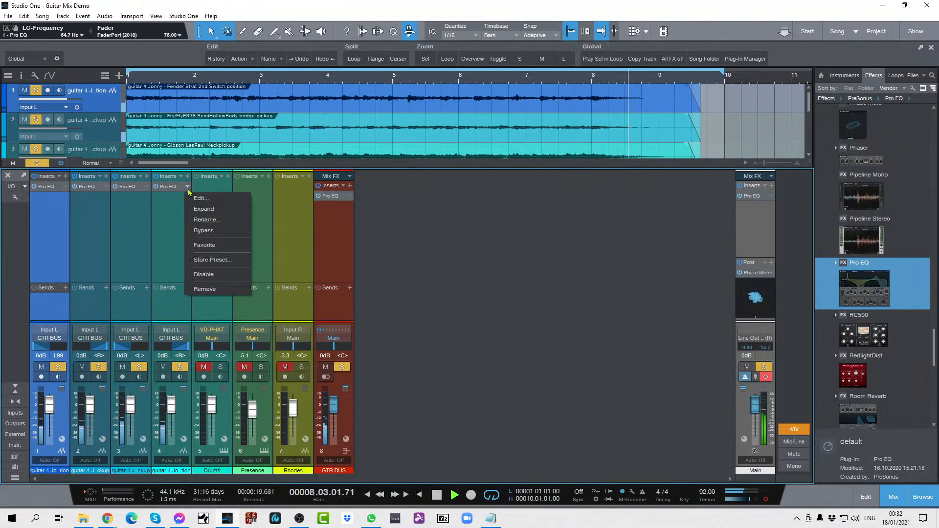
{"action": "left_click", "coordinate": [200, 198]}
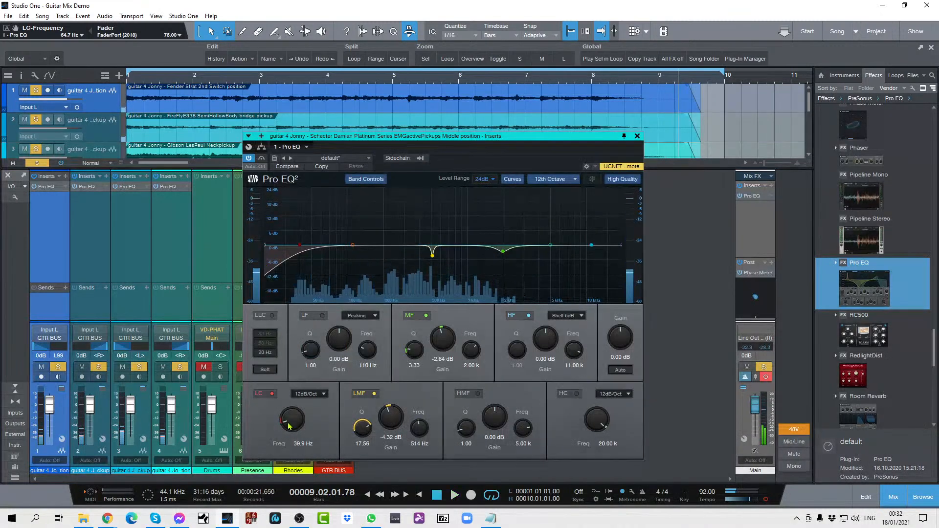
{"action": "key", "text": "space"}
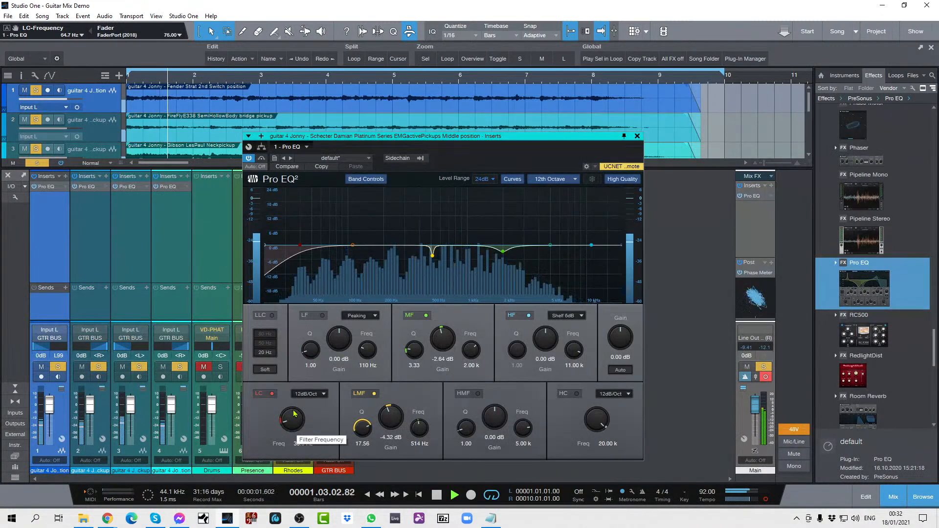
{"action": "left_click_drag", "start_coordinate": [338, 330], "coordinate": [311, 333]}
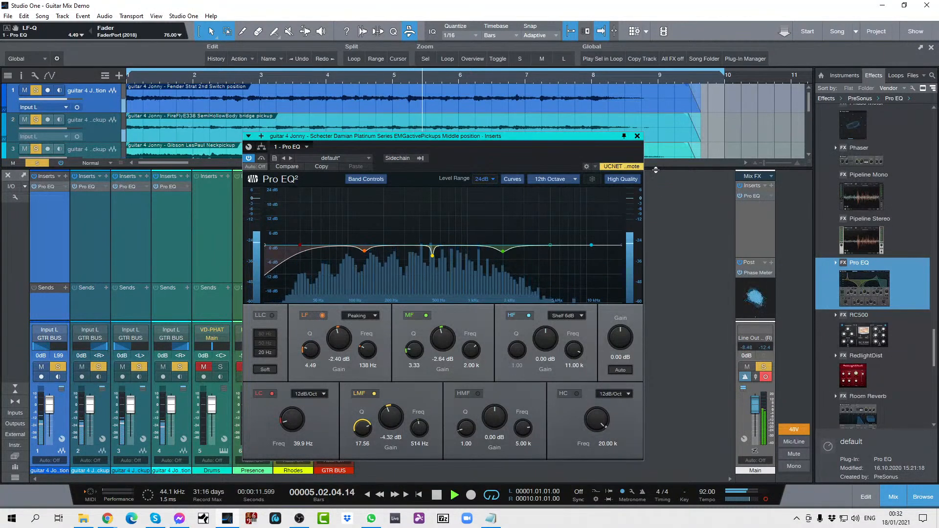
{"action": "left_click", "coordinate": [637, 137]}
{"action": "key", "text": "space"}
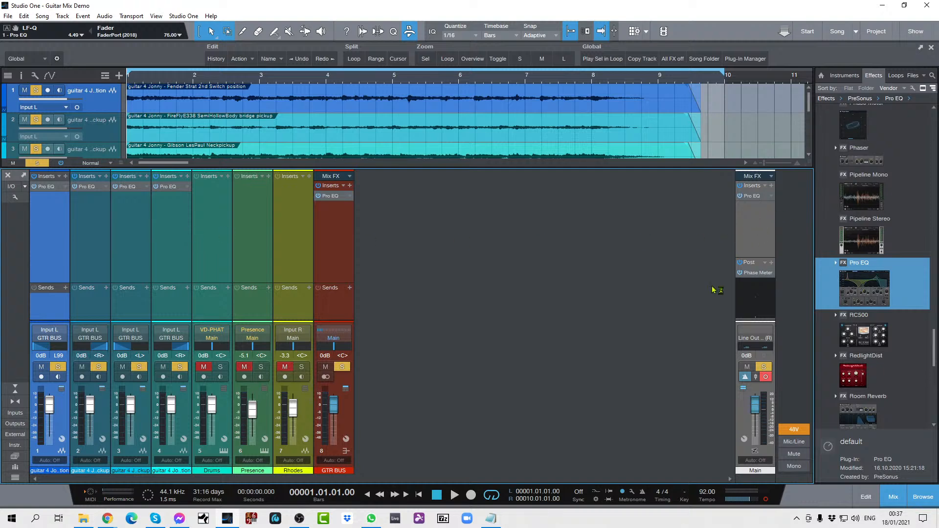
Step: Switch the main output from mono to stereo, clear the guitar bus solo, and play back the full mix
{"action": "left_click", "coordinate": [764, 499]}
{"action": "key", "text": "shift+s"}
{"action": "key", "text": "space"}
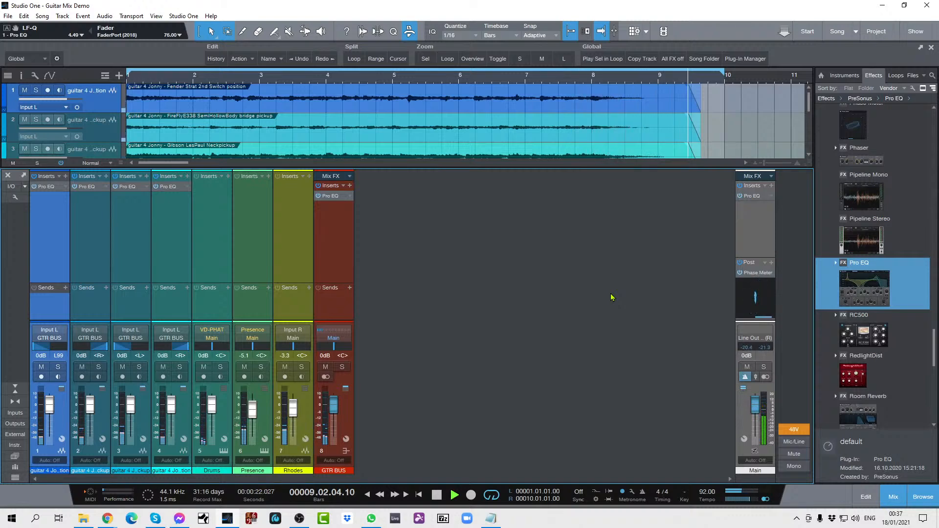
{"action": "key", "text": "space"}
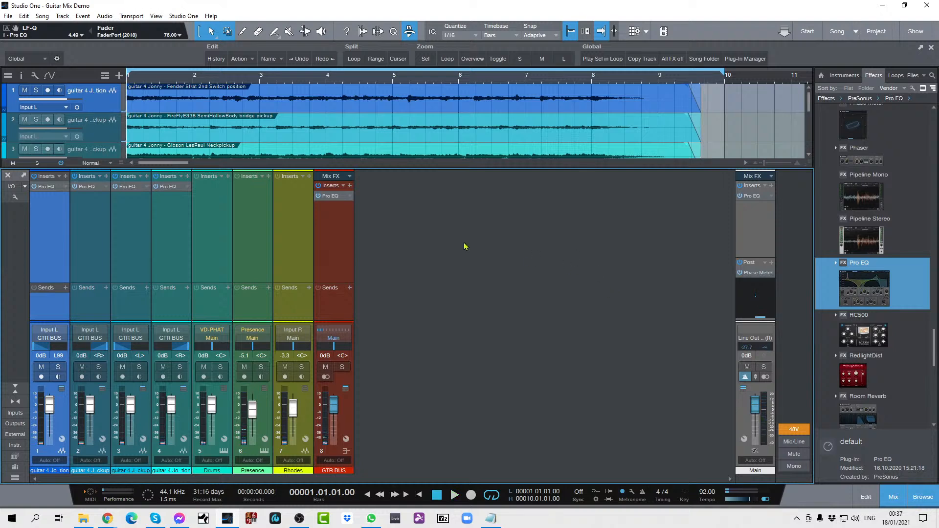
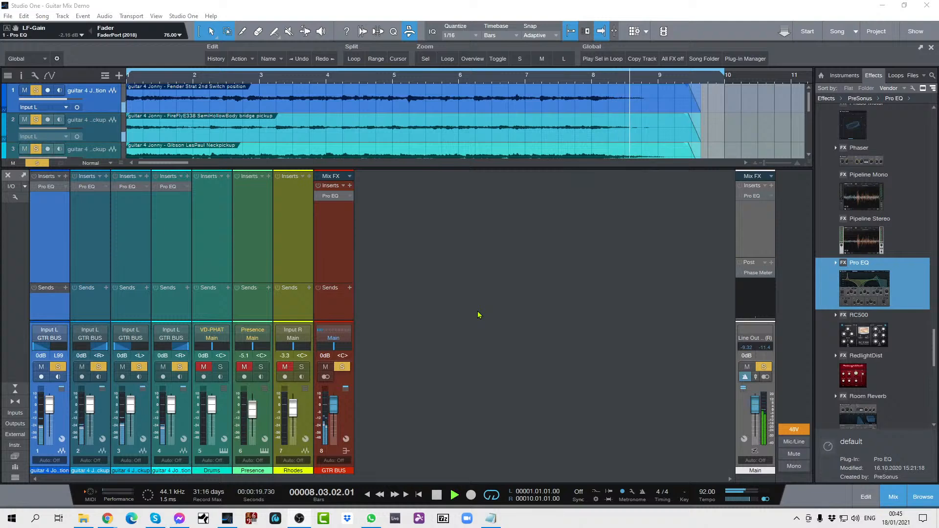
Step: Play the guitars with insert effects bypassed, auditioning the four tracks soloed individually and in different combinations, and stop playback
{"action": "key", "text": "space"}
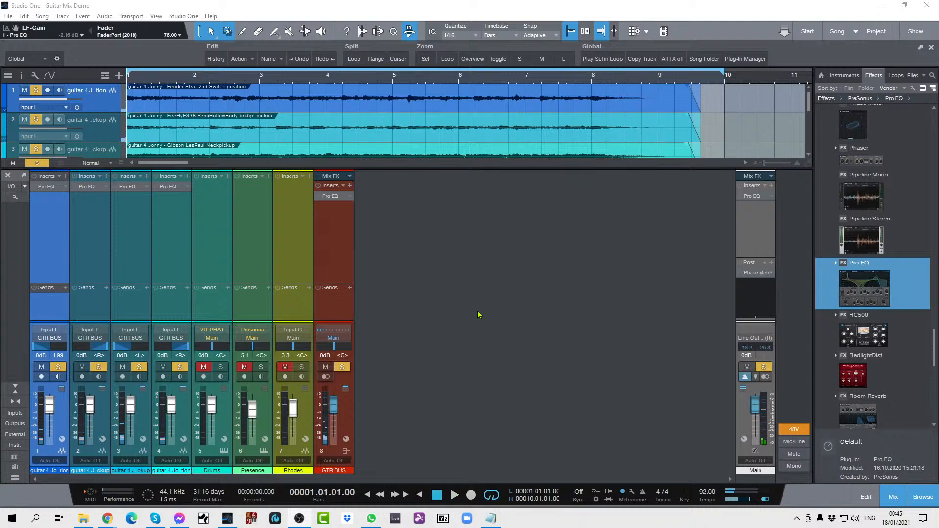
{"action": "key", "text": "space"}
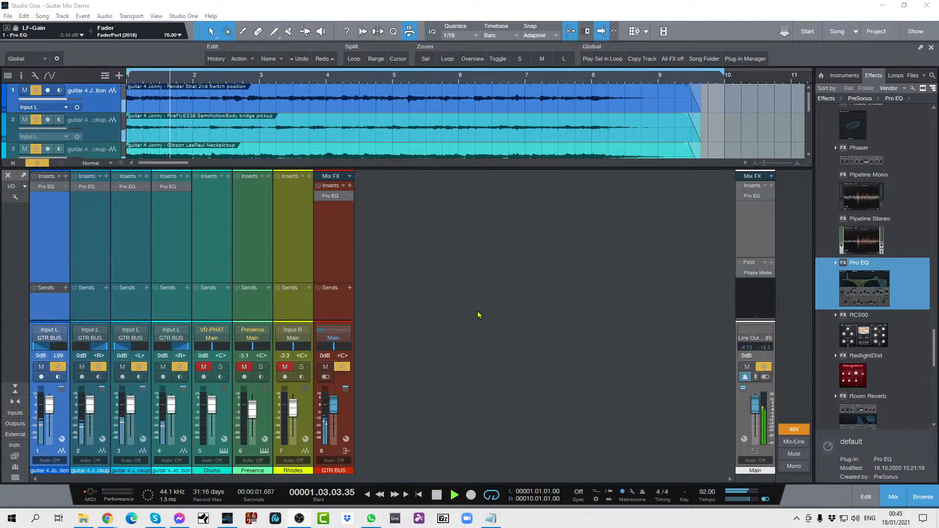
{"action": "left_click", "coordinate": [173, 375]}
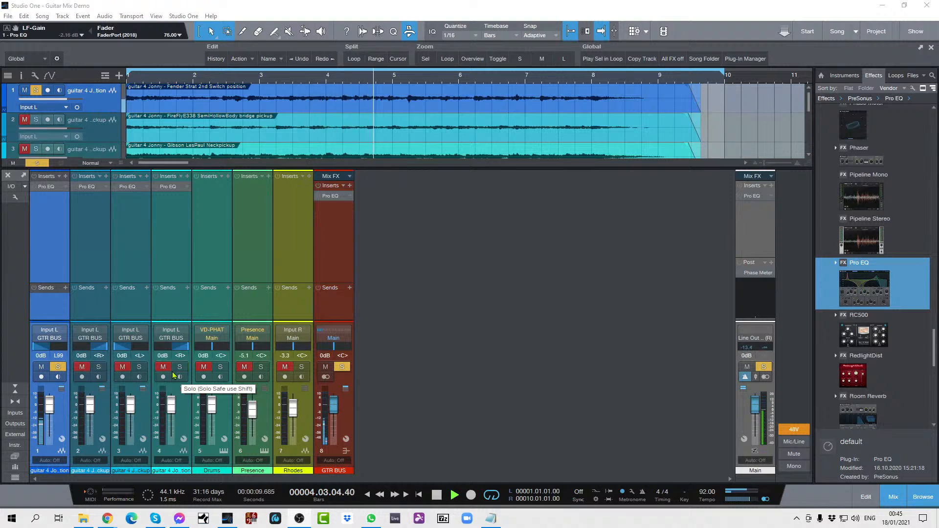
{"action": "key", "text": "s"}
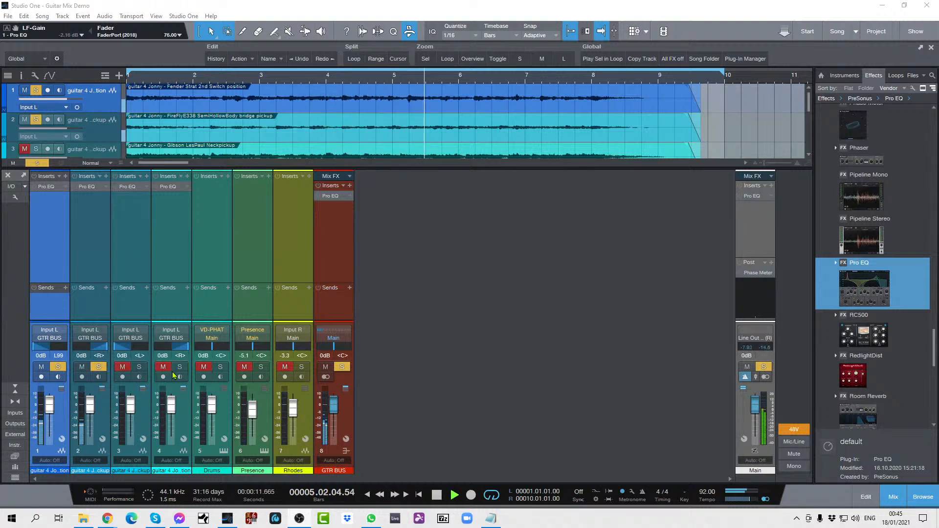
{"action": "key", "text": "s"}
{"action": "key", "text": "s"}
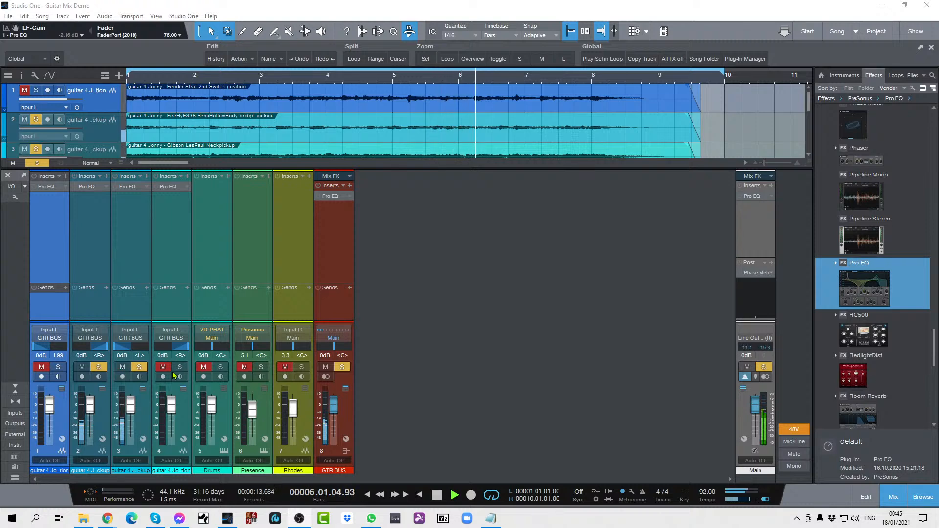
{"action": "key", "text": "s"}
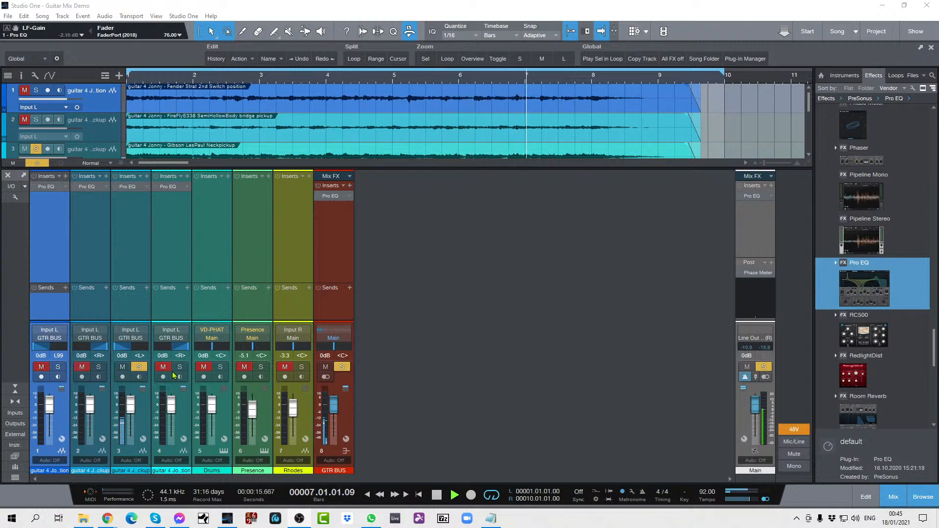
{"action": "key", "text": "s"}
{"action": "key", "text": "s"}
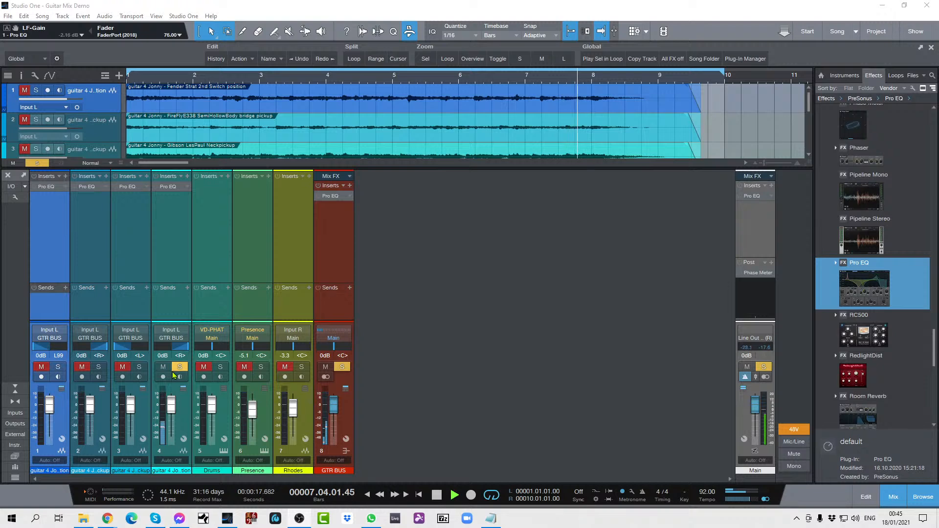
{"action": "key", "text": "s"}
{"action": "key", "text": "s"}
{"action": "key", "text": "s"}
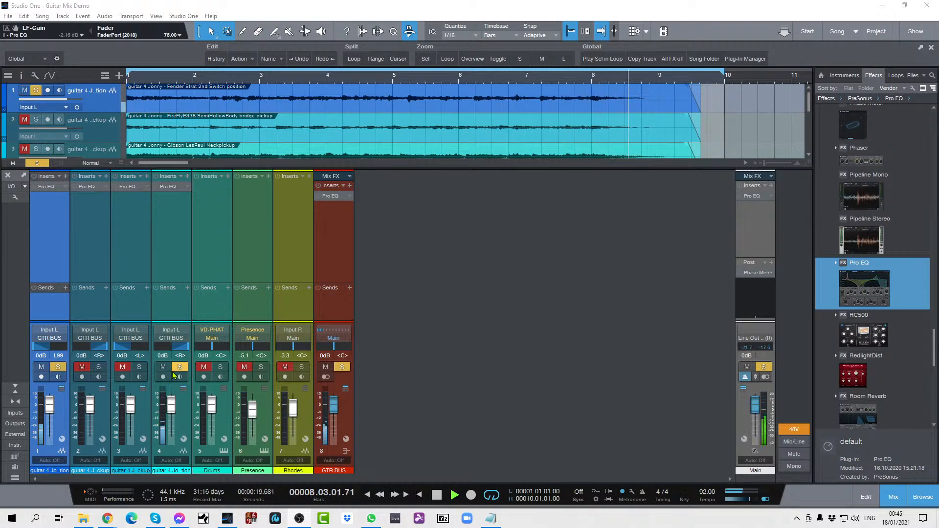
{"action": "key", "text": "space"}
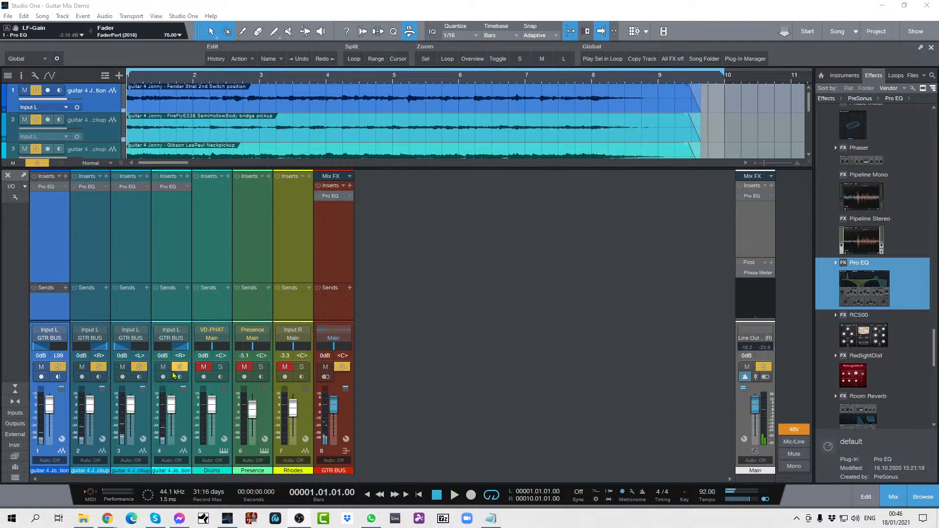
Step: Audition only the fourth guitar track with its effects bypassed, and clear the solos
{"action": "key", "text": "shift+s"}
{"action": "key", "text": "s"}
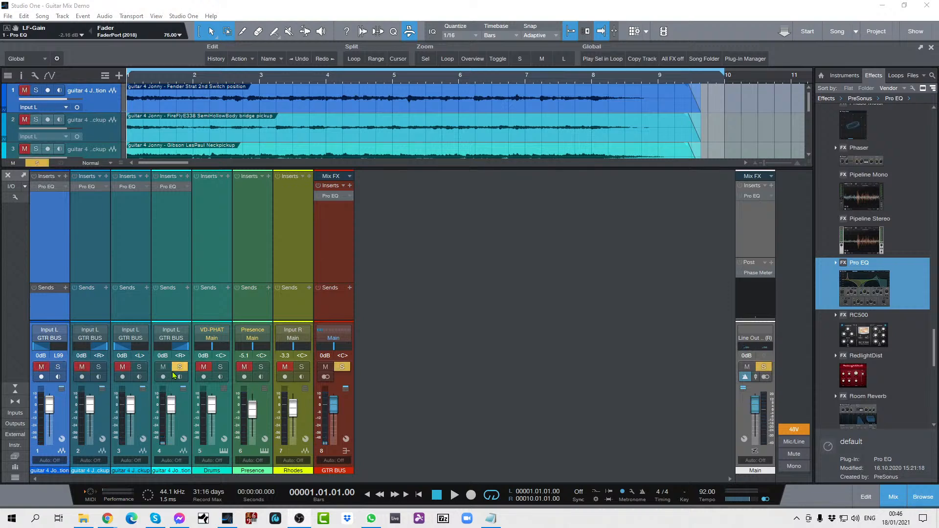
{"action": "key", "text": "space"}
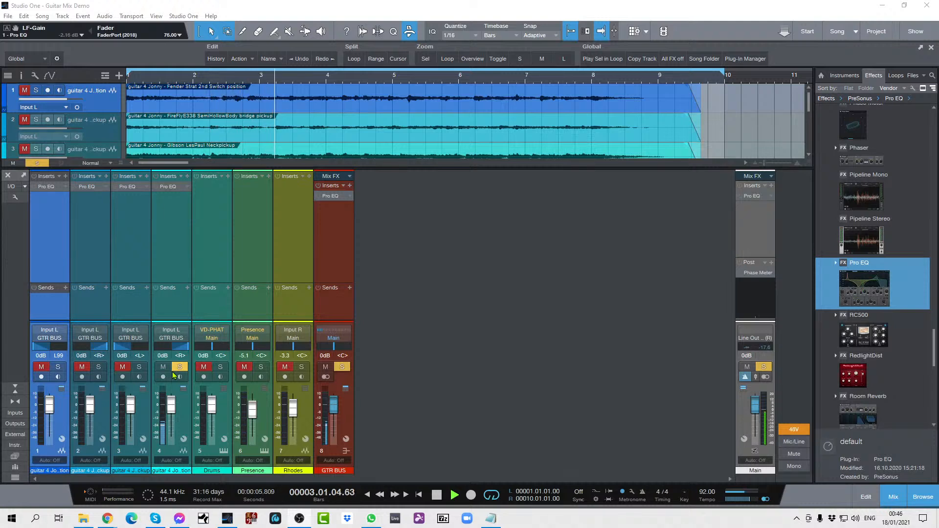
{"action": "key", "text": "space"}
{"action": "left_click", "coordinate": [174, 370]}
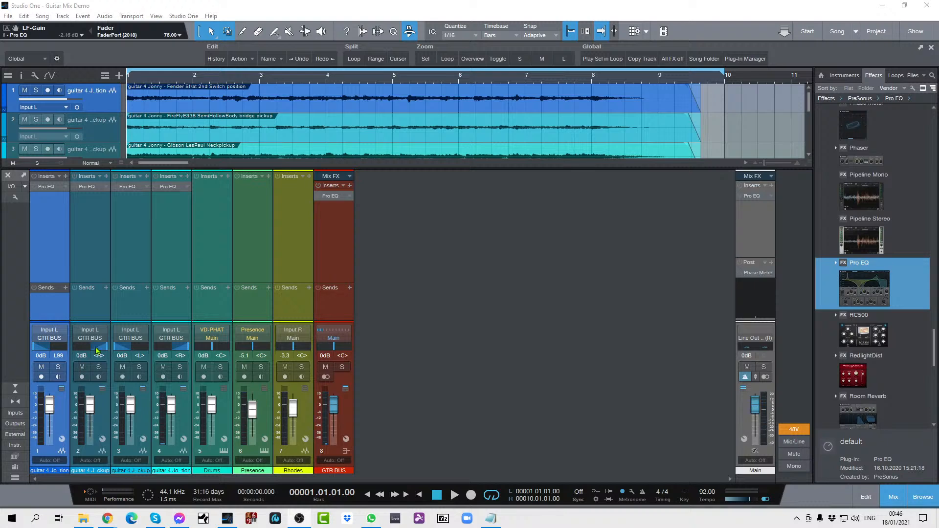
Step: Re-enable all insert effects and solo the four guitar tracks during playback
{"action": "left_click", "coordinate": [61, 163]}
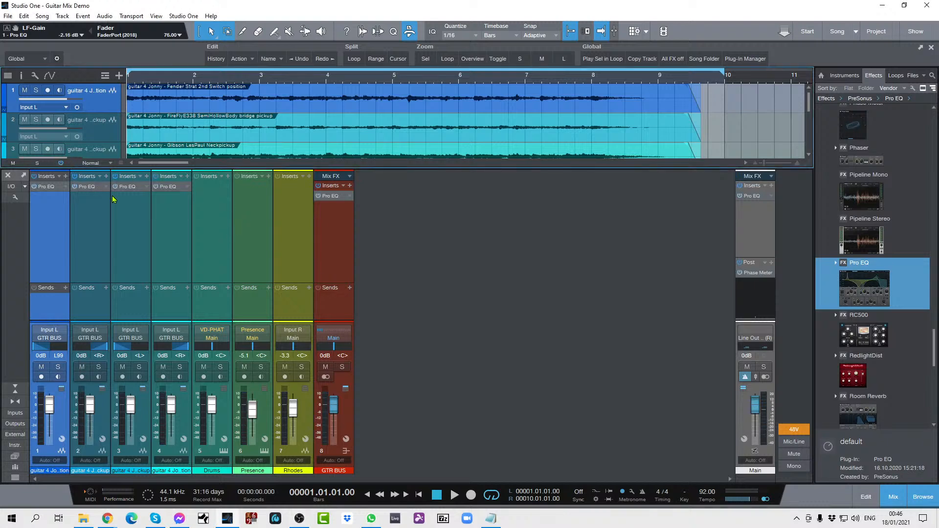
{"action": "key", "text": "space"}
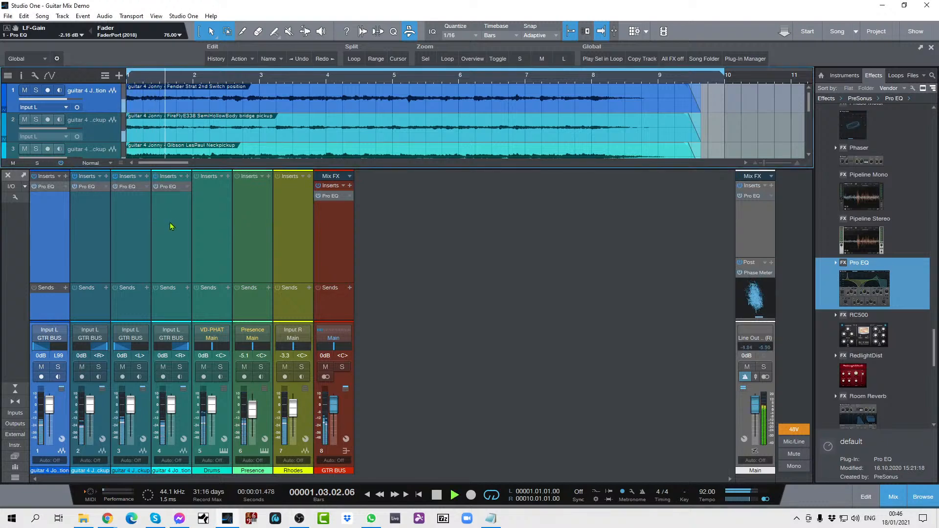
{"action": "key", "text": "s"}
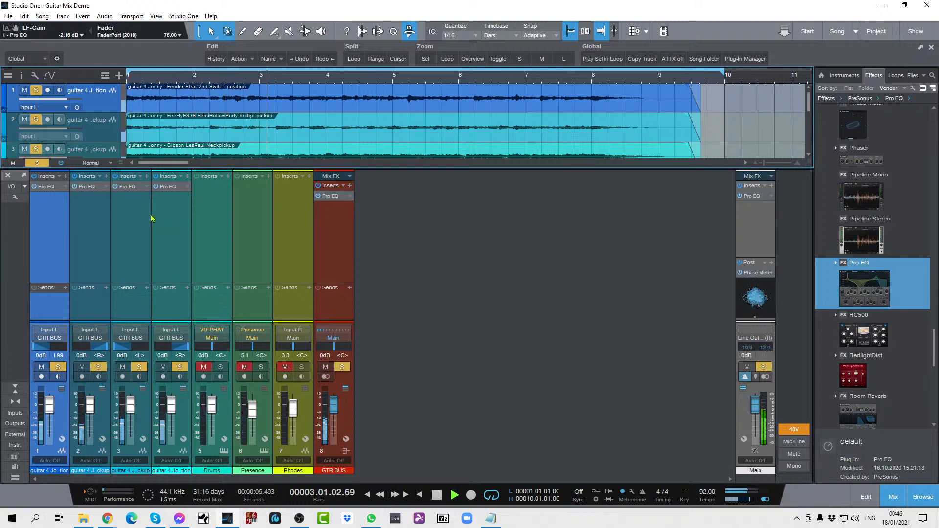
Step: Compare the soloed guitars with all insert effects bypassed and enabled during playback, leaving the effects enabled and playback stopped
{"action": "left_click", "coordinate": [61, 163]}
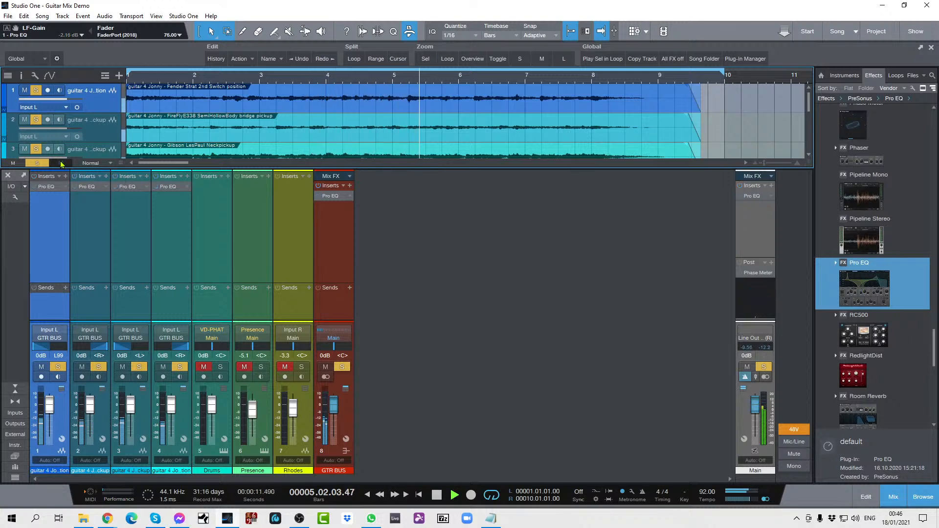
{"action": "left_click", "coordinate": [60, 163]}
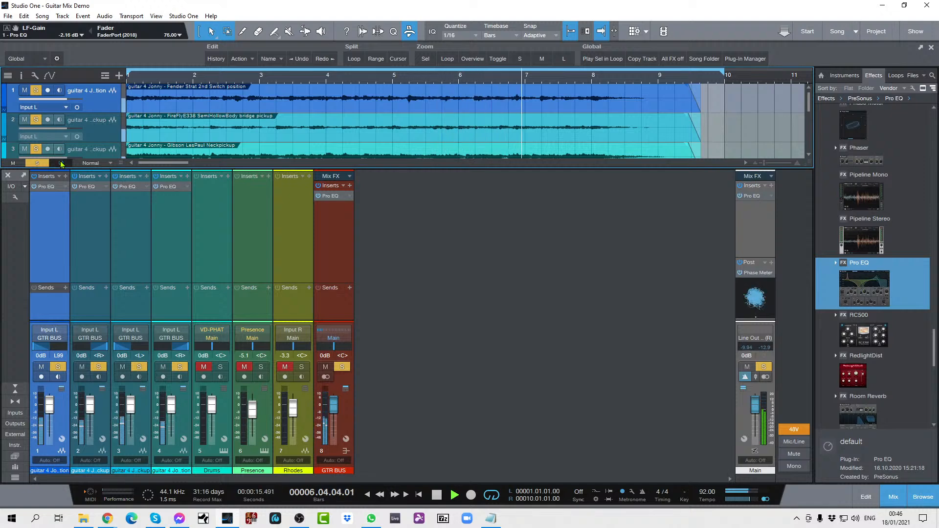
{"action": "left_click", "coordinate": [61, 164]}
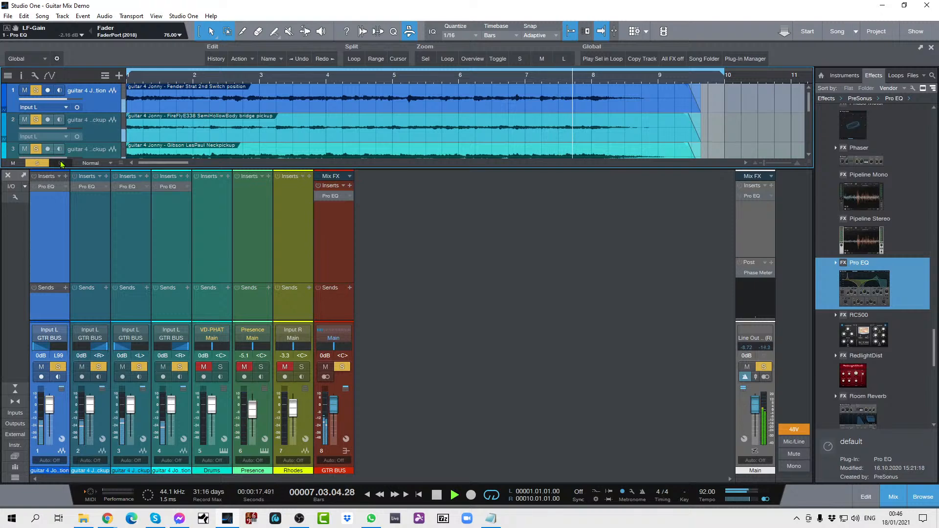
{"action": "left_click", "coordinate": [61, 163]}
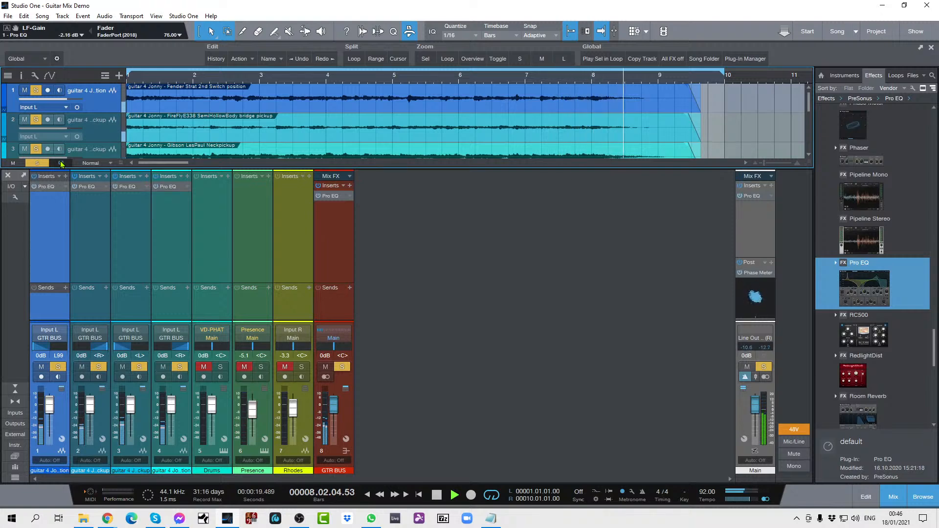
{"action": "key", "text": "space"}
{"action": "key", "text": "space"}
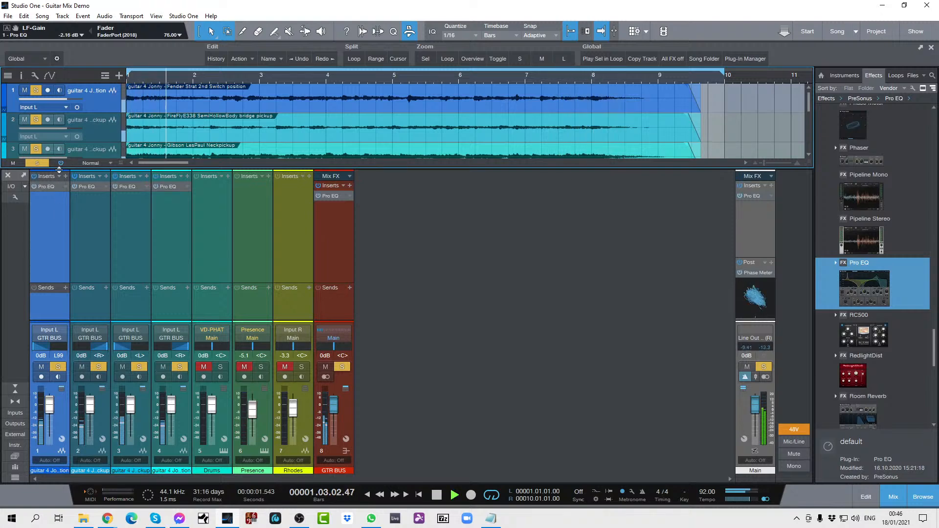
{"action": "left_click", "coordinate": [63, 164]}
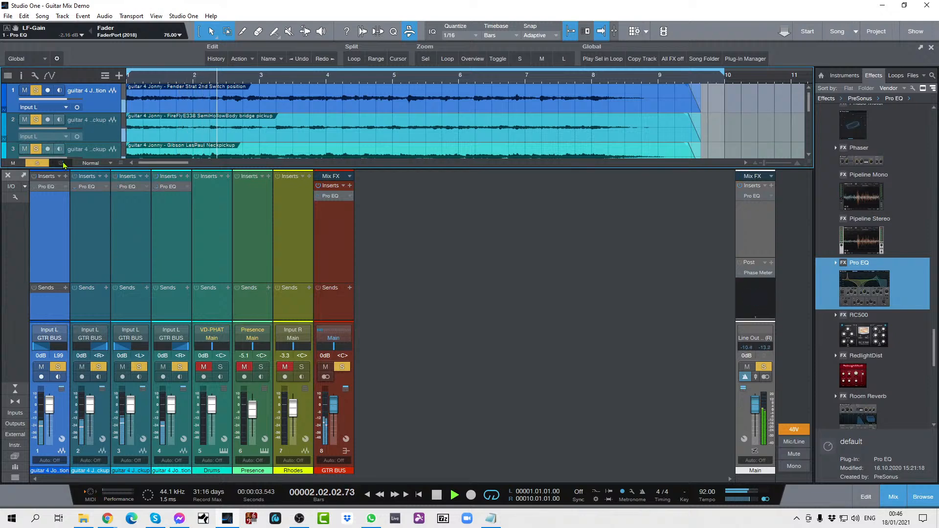
{"action": "left_click", "coordinate": [63, 163]}
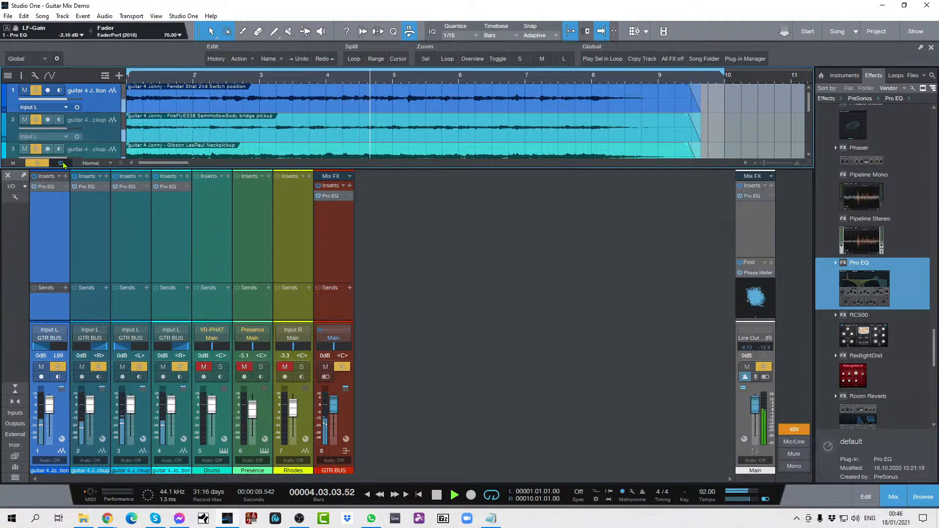
{"action": "left_click", "coordinate": [62, 163]}
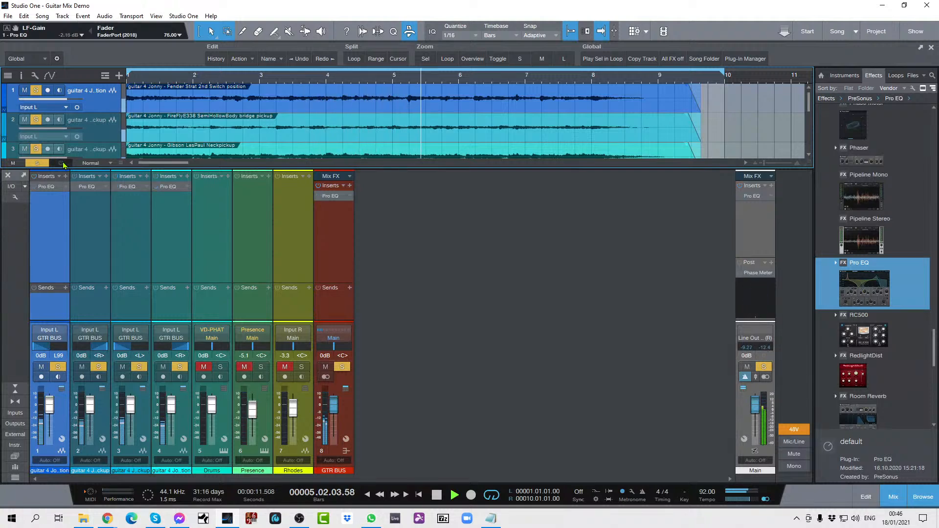
{"action": "left_click", "coordinate": [63, 163]}
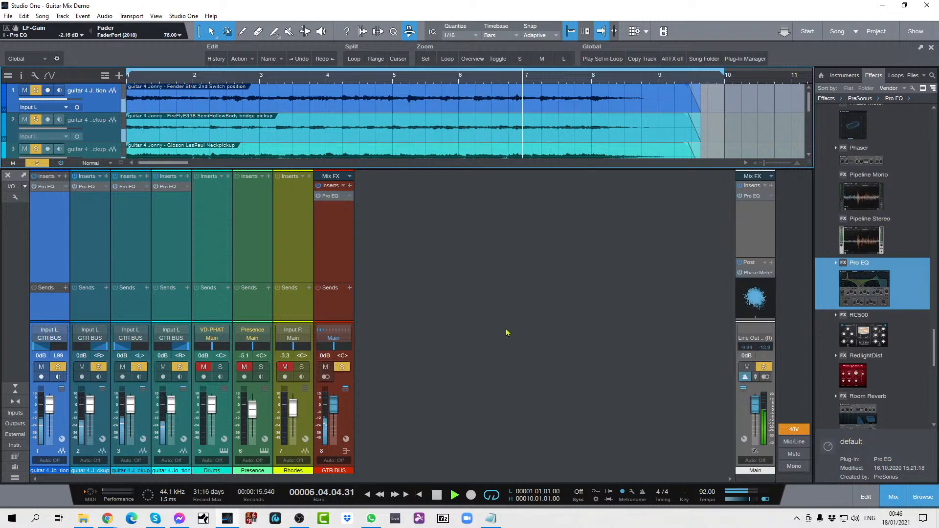
{"action": "key", "text": "space"}
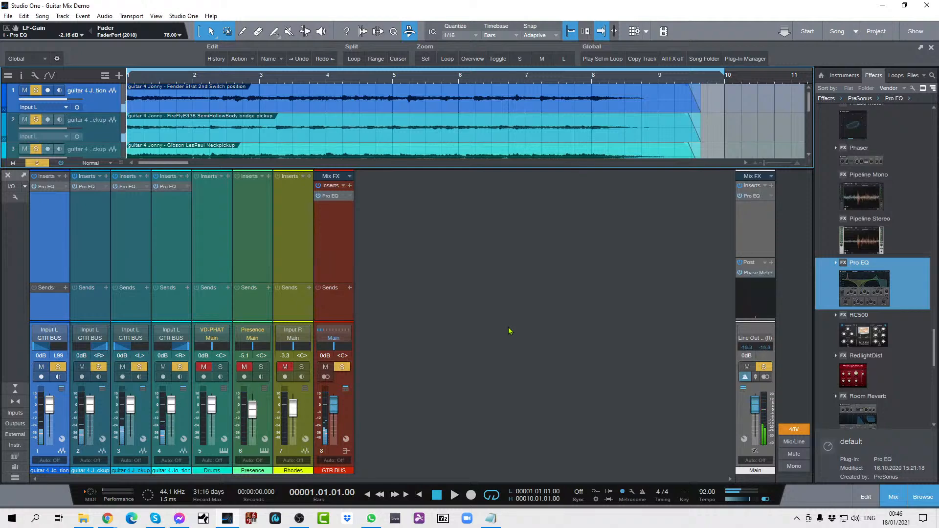
Step: Clear the guitar solos and play back the full mix with drums, Presence and Rhodes
{"action": "key", "text": "shift+s"}
{"action": "key", "text": "space"}
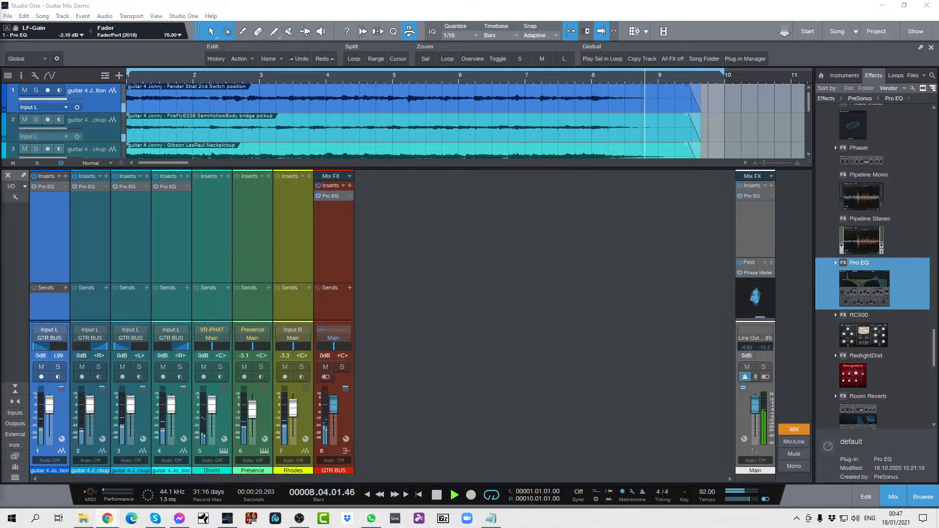
{"action": "key", "text": "space"}
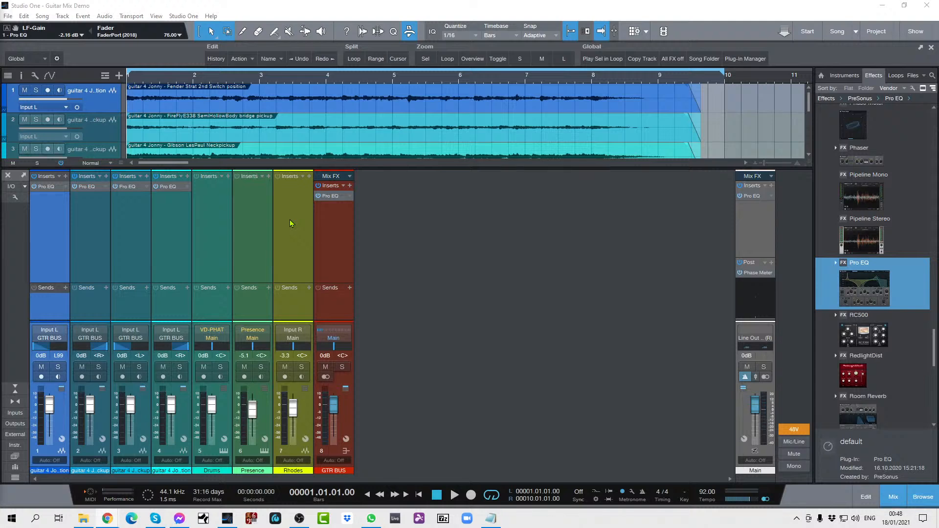
Step: Solo the Rhodes track and insert a Pro EQ on it during playback
{"action": "key", "text": "s"}
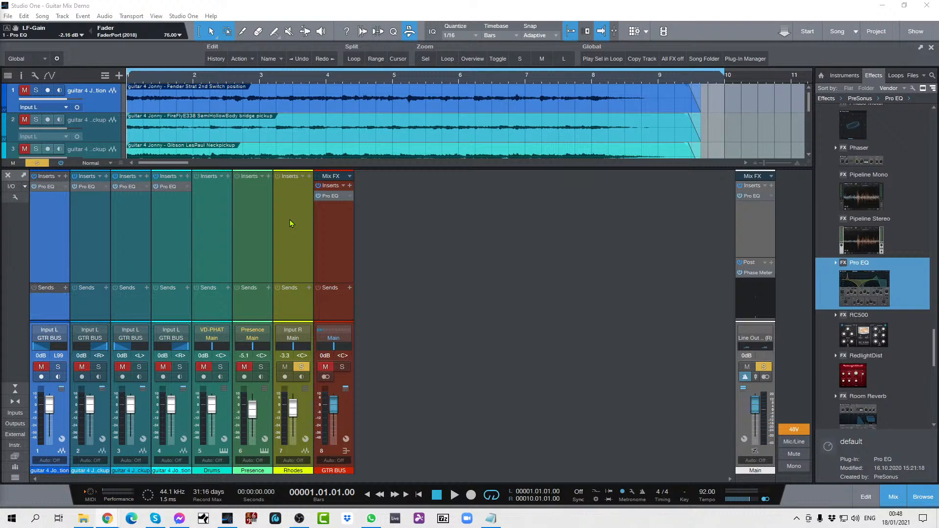
{"action": "key", "text": "space"}
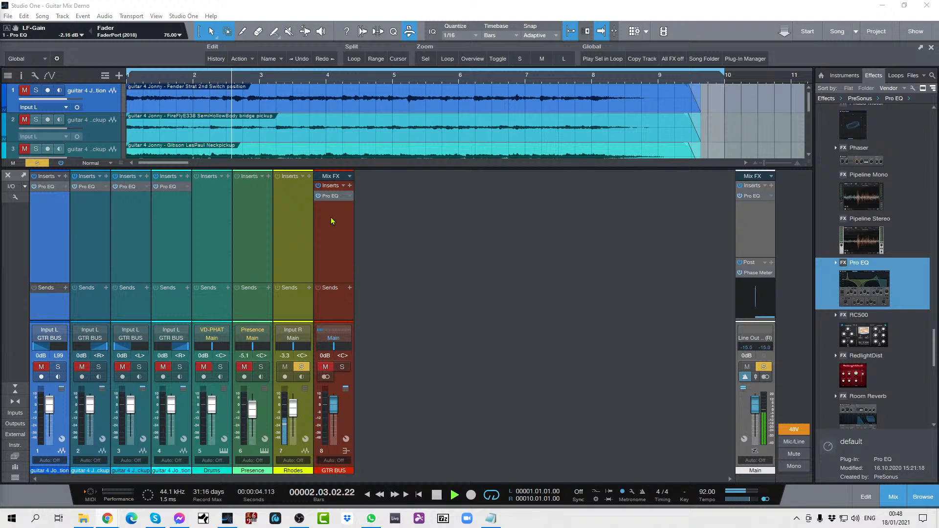
{"action": "left_click_drag", "start_coordinate": [861, 274], "coordinate": [289, 214]}
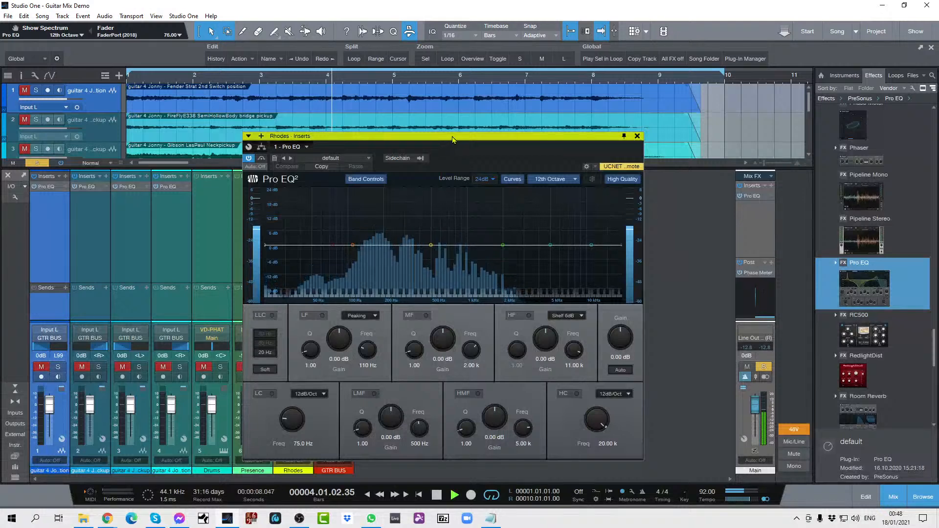
{"action": "left_click_drag", "start_coordinate": [445, 136], "coordinate": [495, 80]}
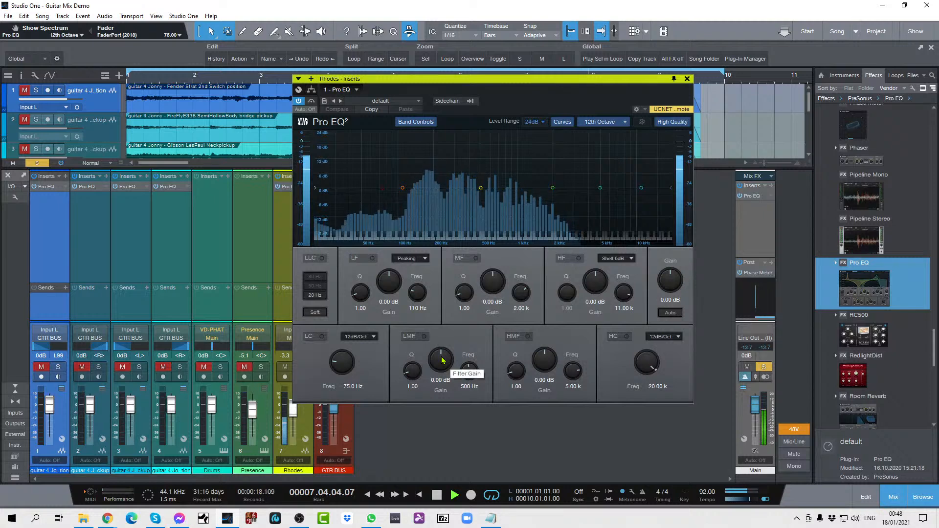
Step: Stop playback and enable the low-cut filter at 138 Hz in the Rhodes track's Pro EQ
{"action": "key", "text": "space"}
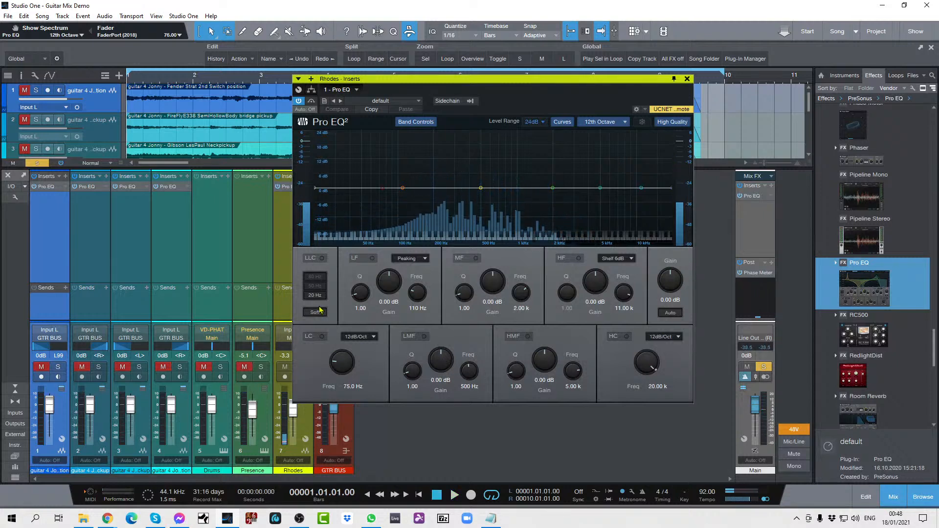
{"action": "left_click", "coordinate": [322, 336]}
{"action": "scroll", "coordinate": [343, 360], "scroll_direction": "up", "scroll_amount": 3}
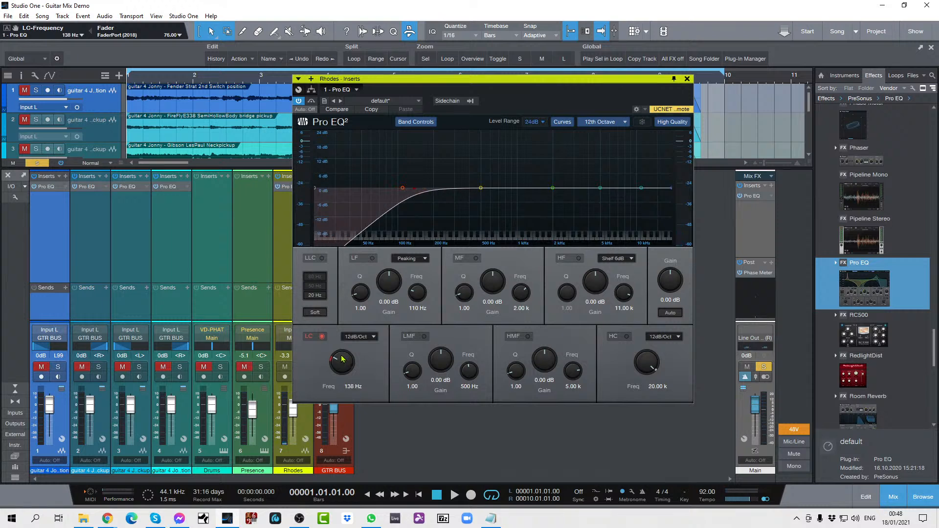
Step: During playback, sweep a narrow LMF boost of 12.48 dB with Q 15.62 on the Rhodes, leaving it at 390 Hz with playback stopped
{"action": "key", "text": "space"}
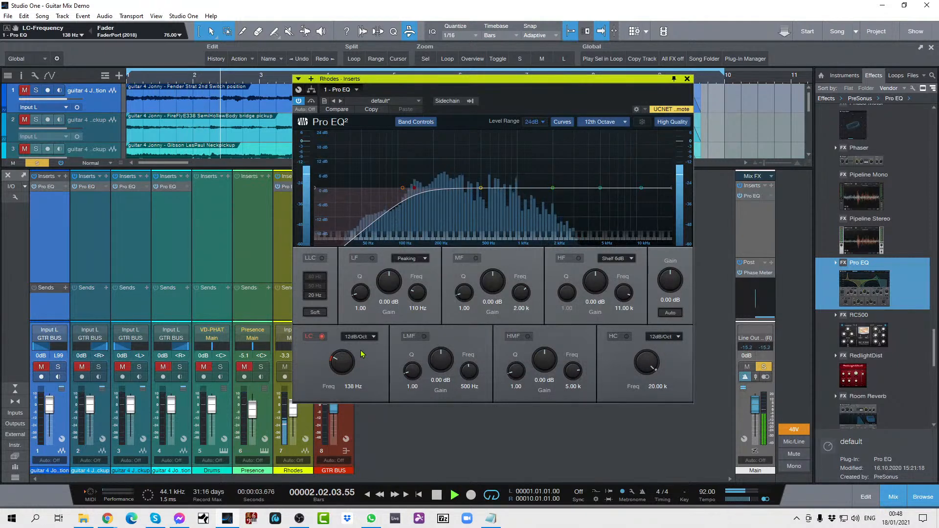
{"action": "scroll", "coordinate": [467, 371], "scroll_direction": "down", "scroll_amount": 2}
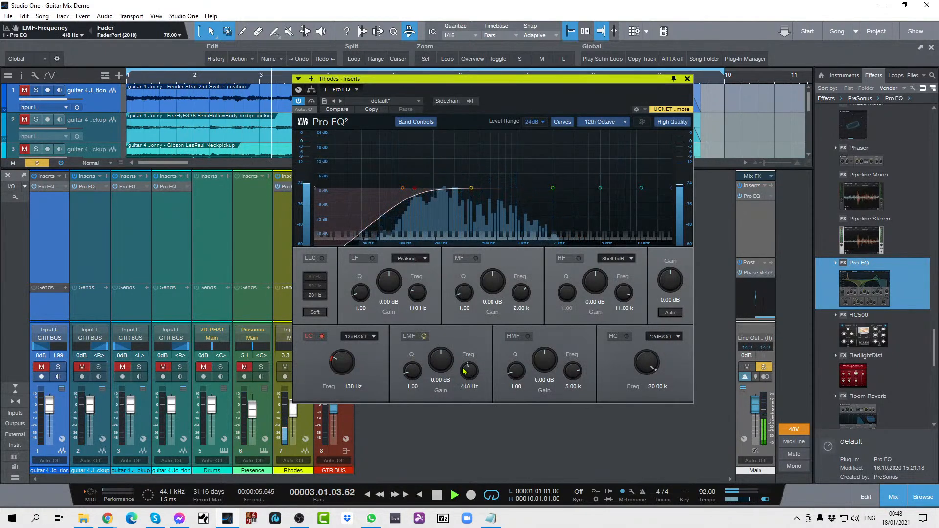
{"action": "scroll", "coordinate": [464, 371], "scroll_direction": "down", "scroll_amount": 1}
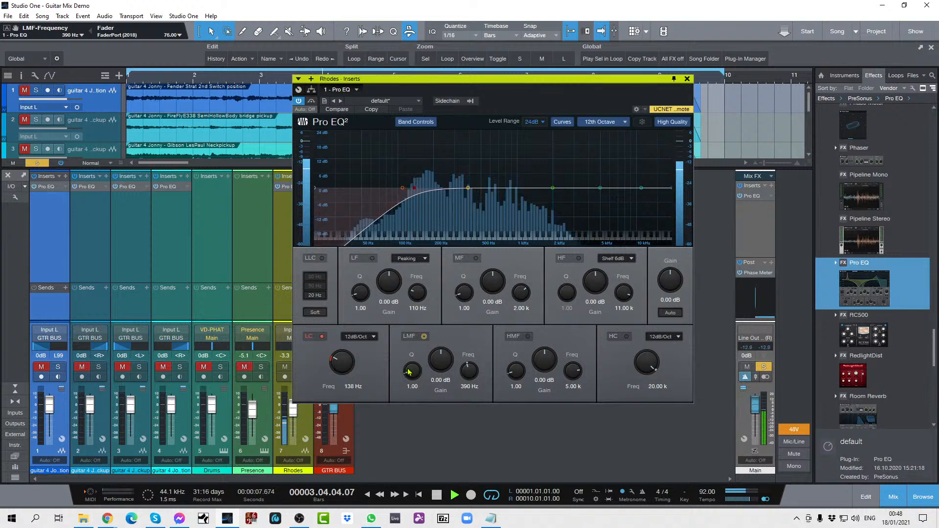
{"action": "left_click_drag", "start_coordinate": [409, 372], "coordinate": [443, 337]}
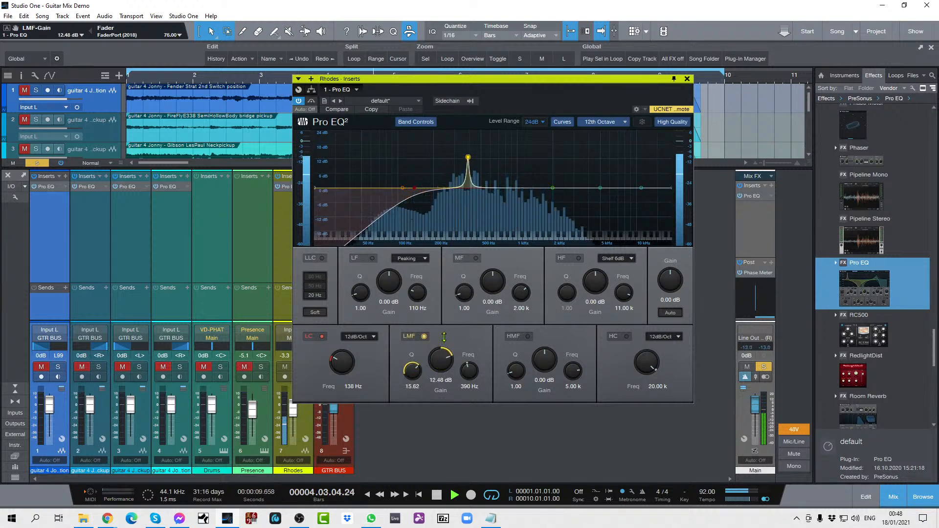
{"action": "scroll", "coordinate": [473, 368], "scroll_direction": "down", "scroll_amount": 2}
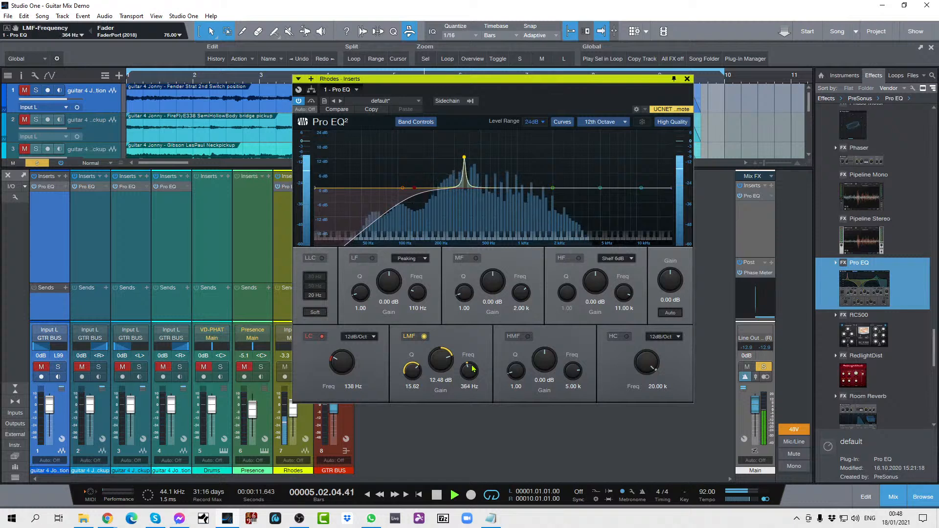
{"action": "scroll", "coordinate": [473, 369], "scroll_direction": "up", "scroll_amount": 2}
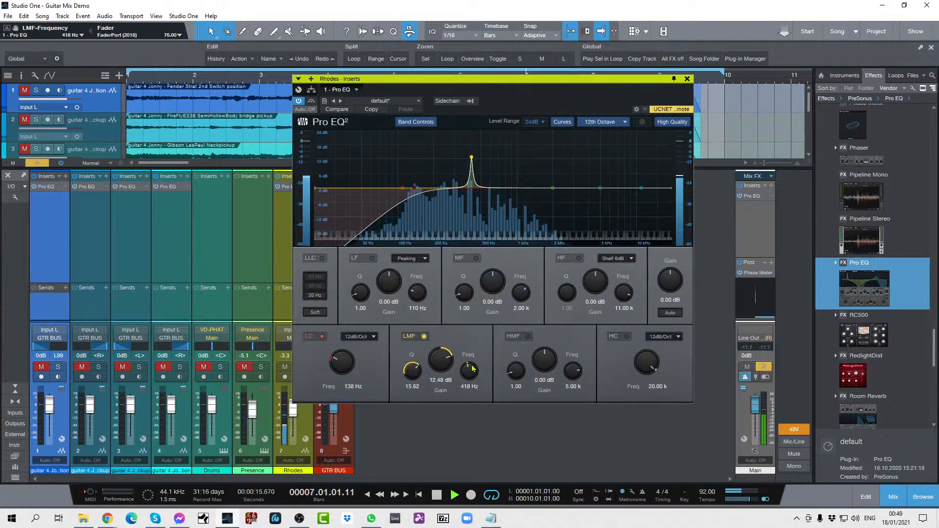
{"action": "scroll", "coordinate": [472, 368], "scroll_direction": "down", "scroll_amount": 2}
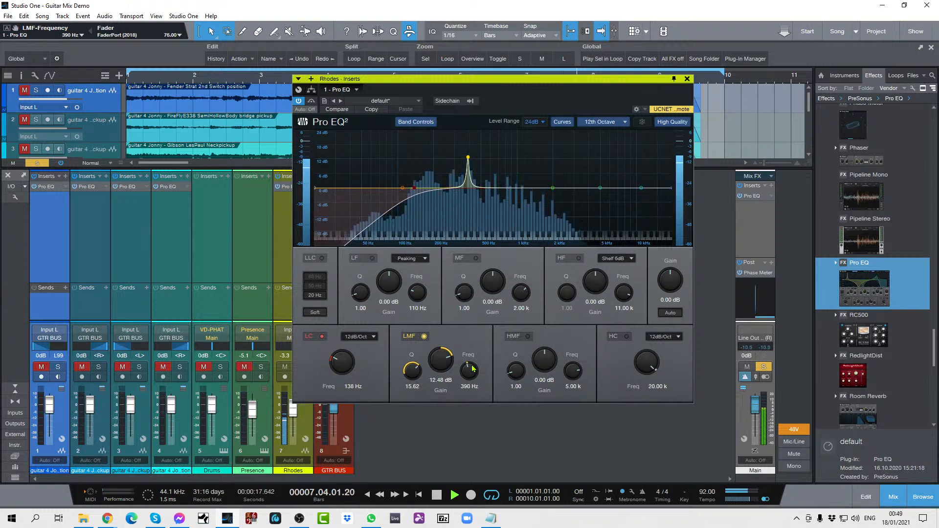
{"action": "key", "text": "space"}
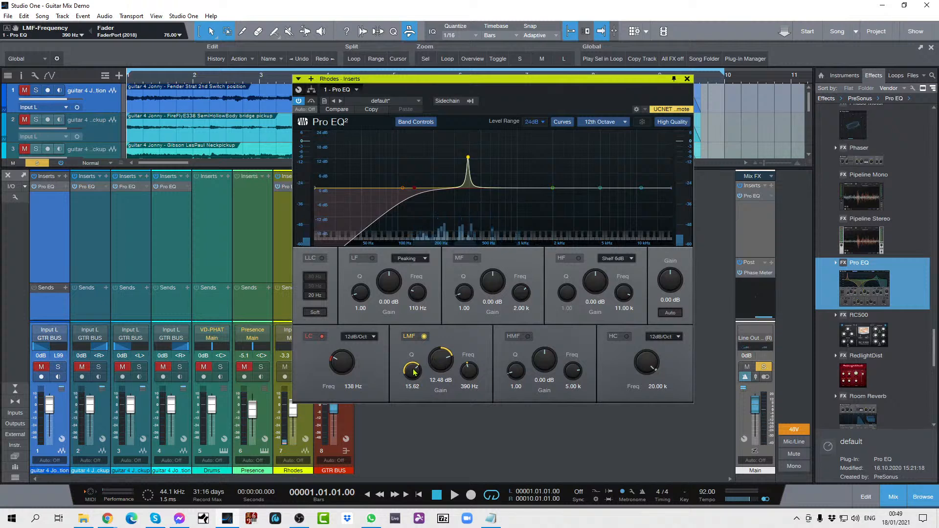
Step: Turn the Rhodes EQ's LMF boost into a cut of -3.84 dB with a Q of 6.56
{"action": "scroll", "coordinate": [409, 380], "scroll_direction": "down", "scroll_amount": 3}
{"action": "left_click_drag", "start_coordinate": [409, 380], "coordinate": [409, 399]}
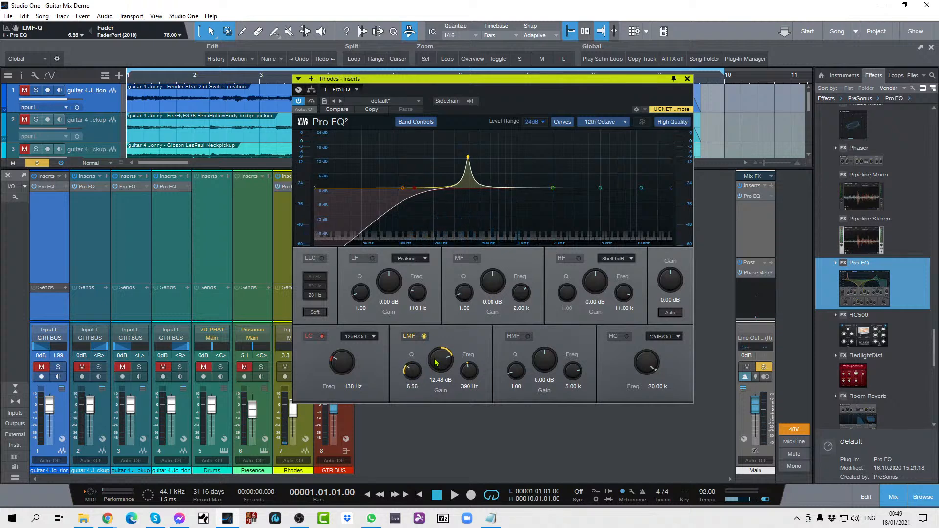
{"action": "left_click_drag", "start_coordinate": [437, 361], "coordinate": [434, 386]}
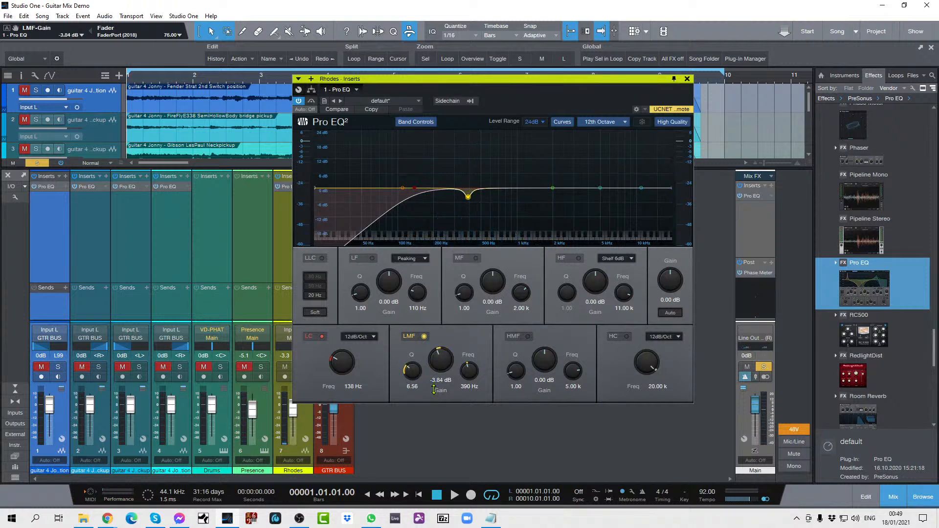
Step: Play the full mix with the Rhodes unsoloed, boost its MF band 5.28 dB at 2.19 kHz, and solo the Rhodes again
{"action": "key", "text": "space"}
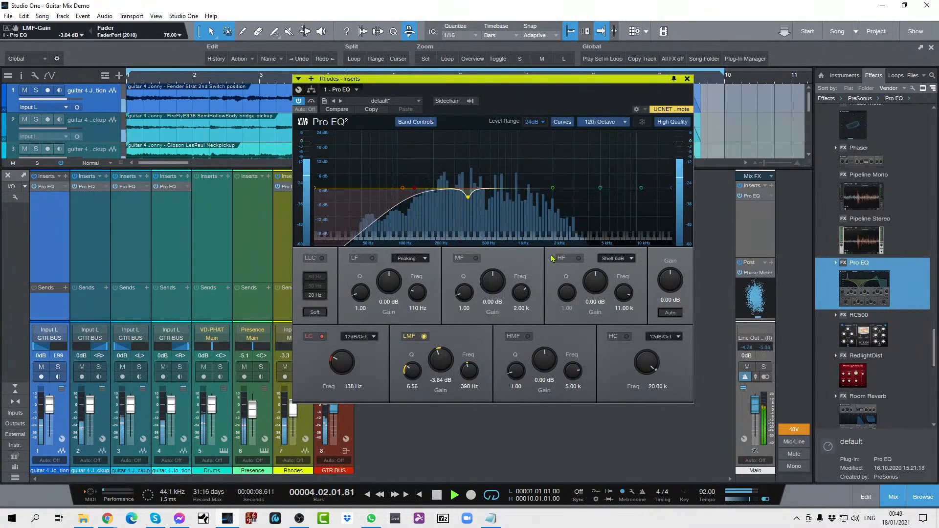
{"action": "left_click_drag", "start_coordinate": [493, 288], "coordinate": [524, 294]}
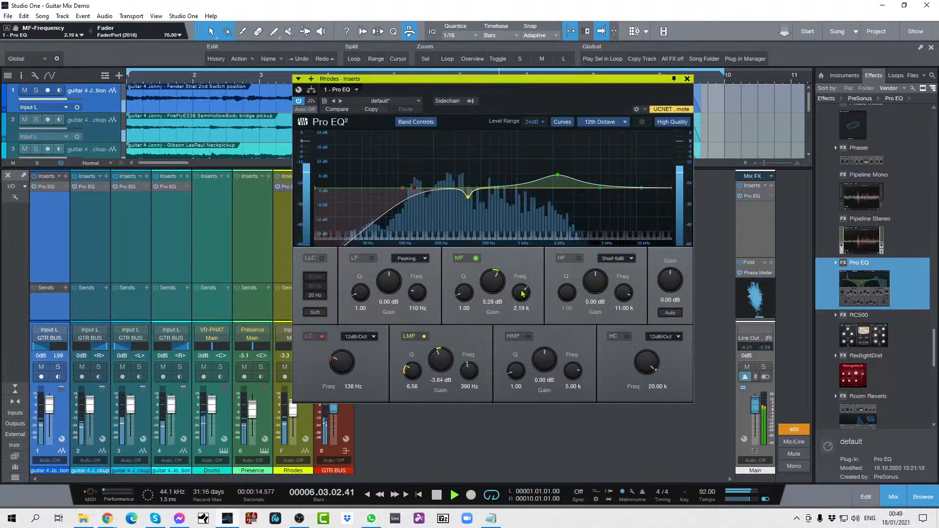
{"action": "key", "text": "s"}
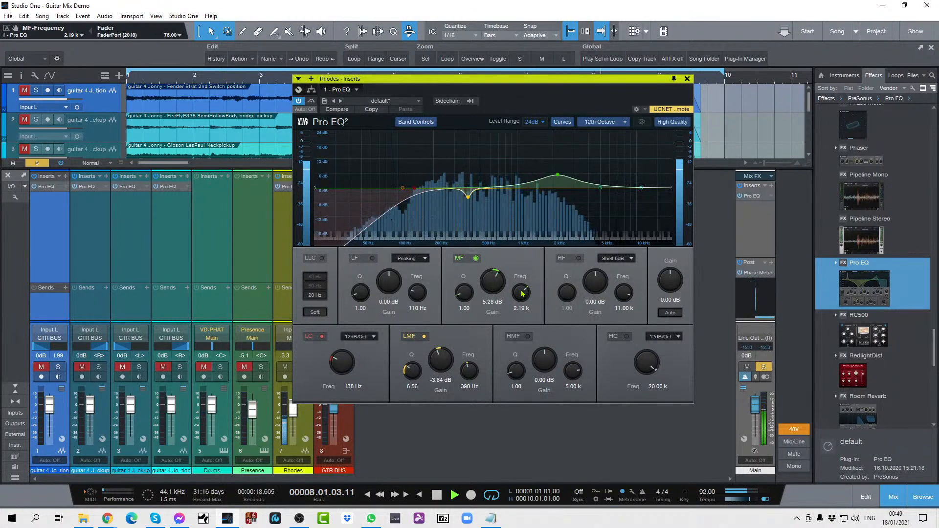
Step: Stop playback, reduce the Rhodes EQ's MF gain to 3.84 dB and close the plug-in window
{"action": "key", "text": "space"}
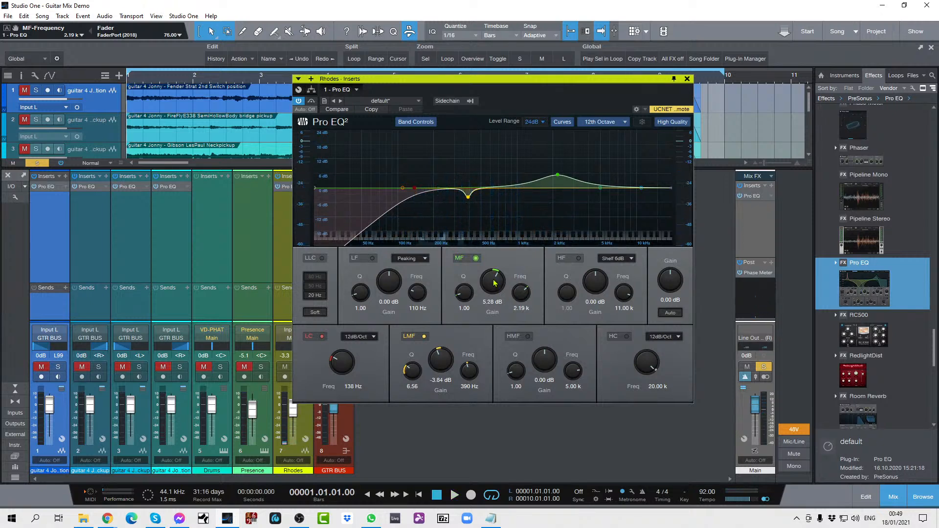
{"action": "left_click_drag", "start_coordinate": [493, 280], "coordinate": [494, 282]}
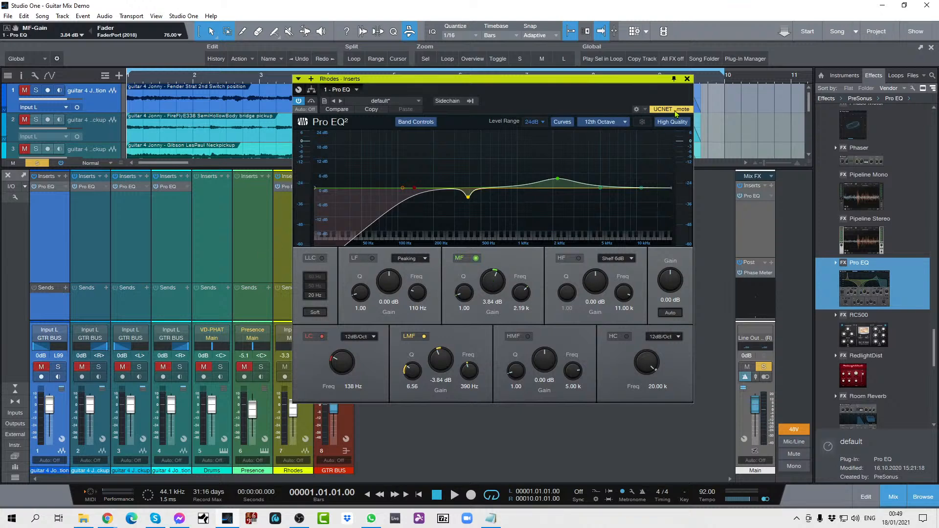
{"action": "left_click", "coordinate": [687, 80]}
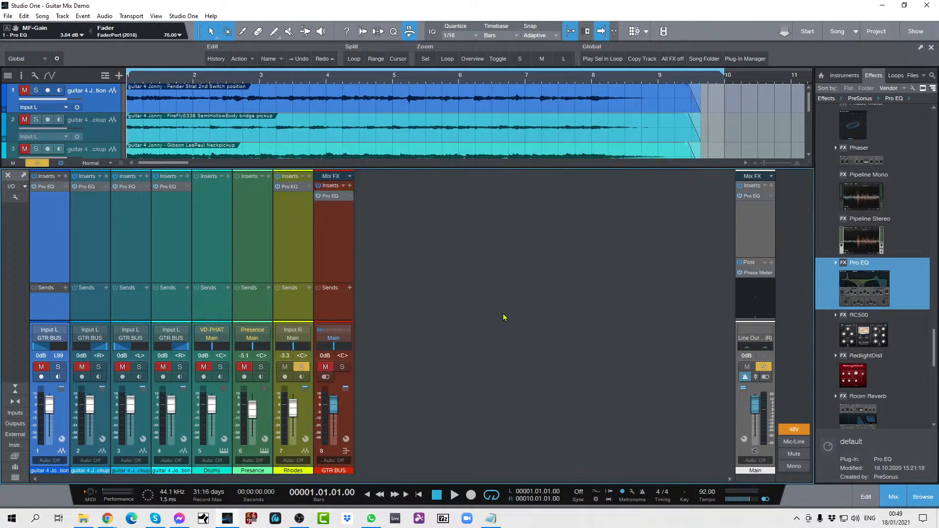
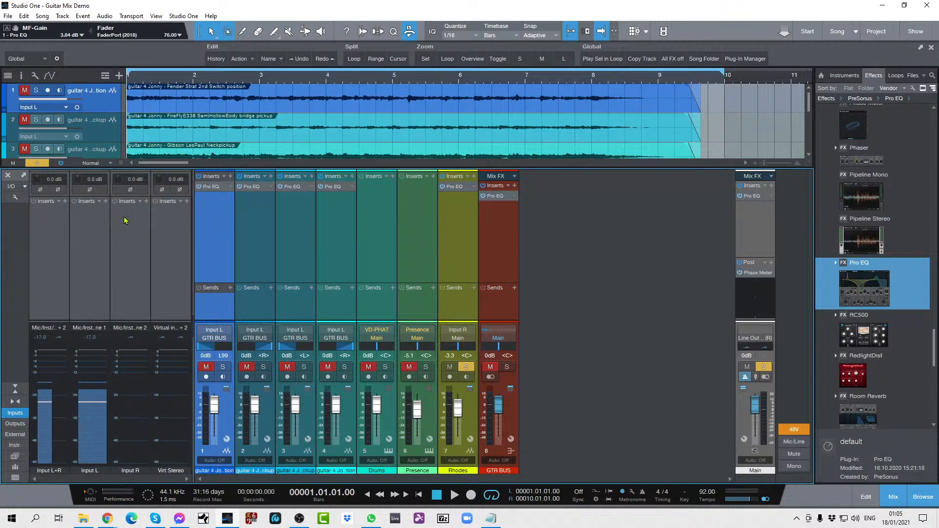
Step: Hide the input channels in the console and clear the Rhodes solo so that all tracks are audible
{"action": "left_click", "coordinate": [15, 413]}
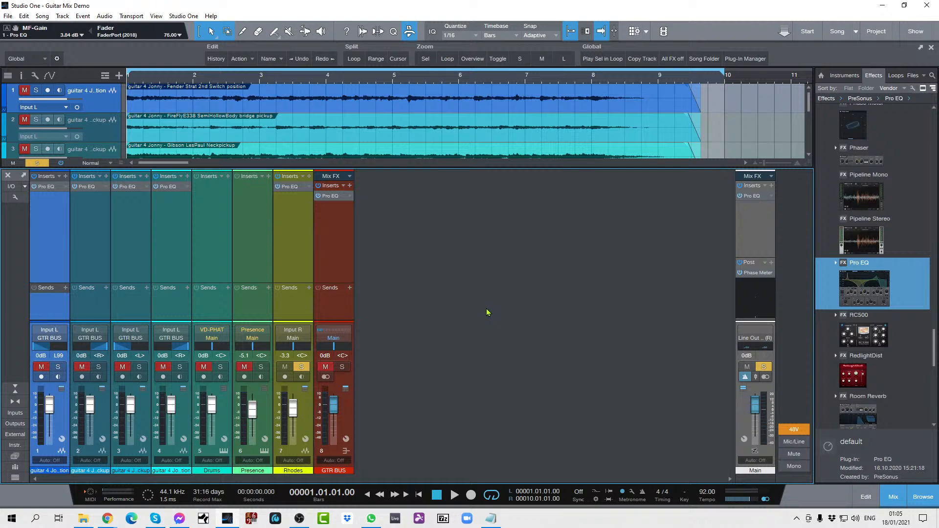
{"action": "key", "text": "shift+s"}
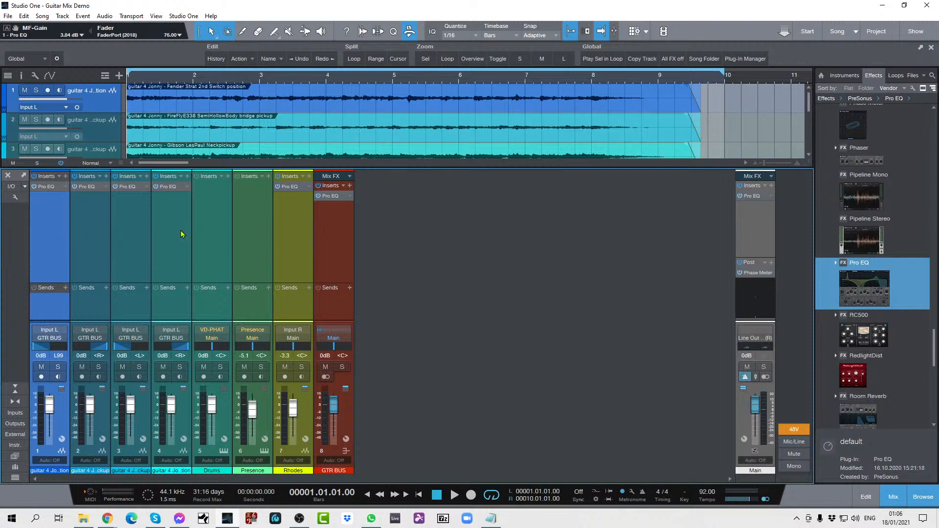
Step: Open the Pro EQ on the GTR BUS to review its curve and close the plug-in window
{"action": "right_click", "coordinate": [345, 196]}
{"action": "left_click", "coordinate": [350, 206]}
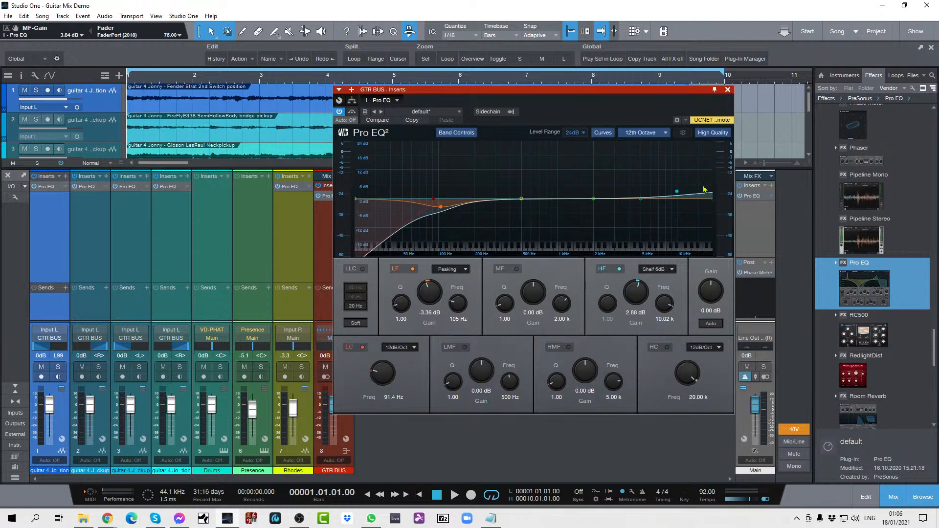
{"action": "left_click", "coordinate": [728, 90]}
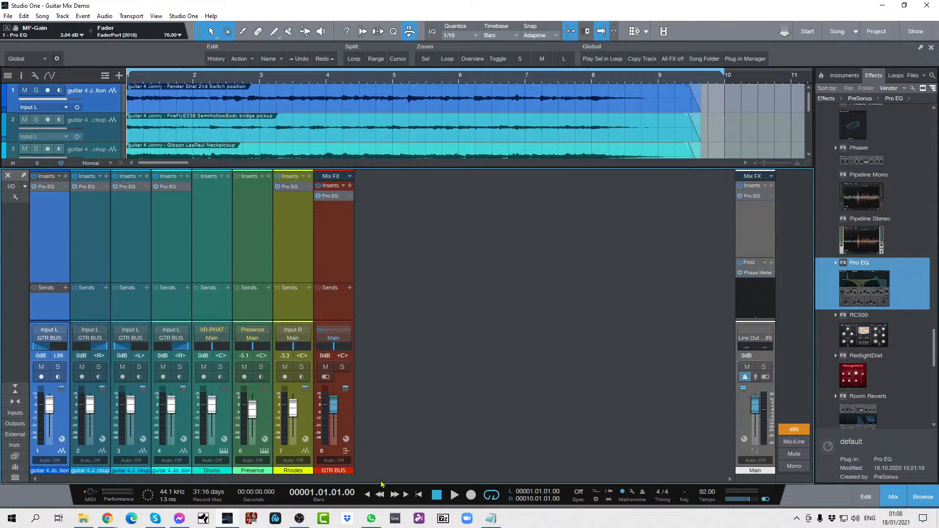
Step: Solo the GTR BUS and play the hard-panned guitars while toggling the main output between mono and stereo, and stop playback
{"action": "left_click", "coordinate": [765, 500]}
{"action": "key", "text": "s"}
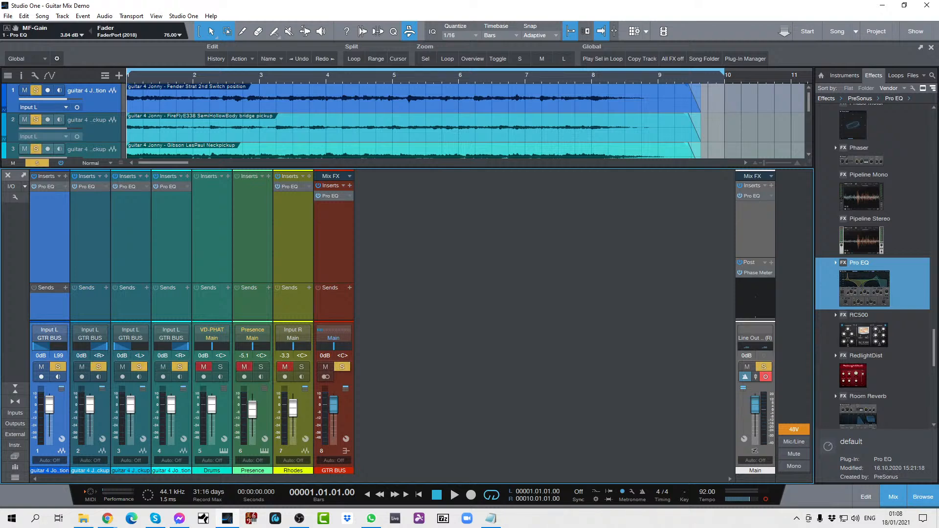
{"action": "key", "text": "space"}
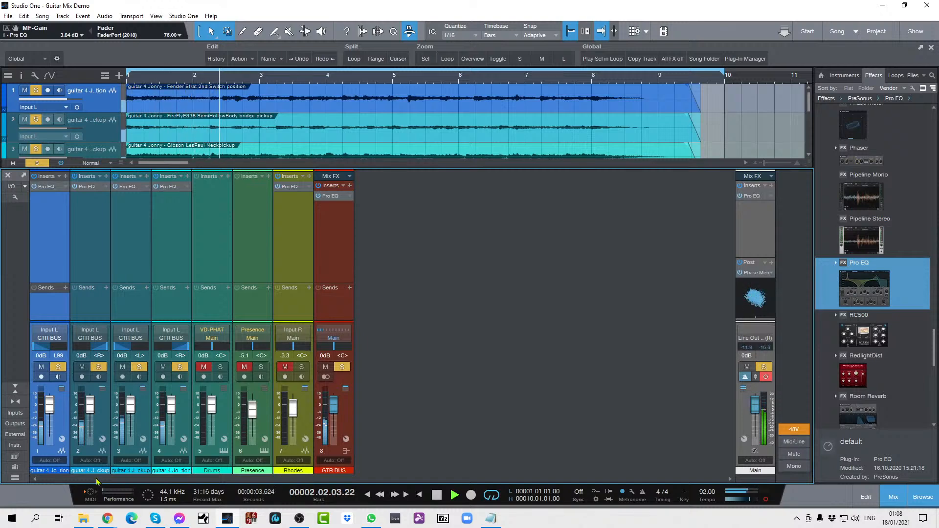
{"action": "left_click", "coordinate": [767, 500]}
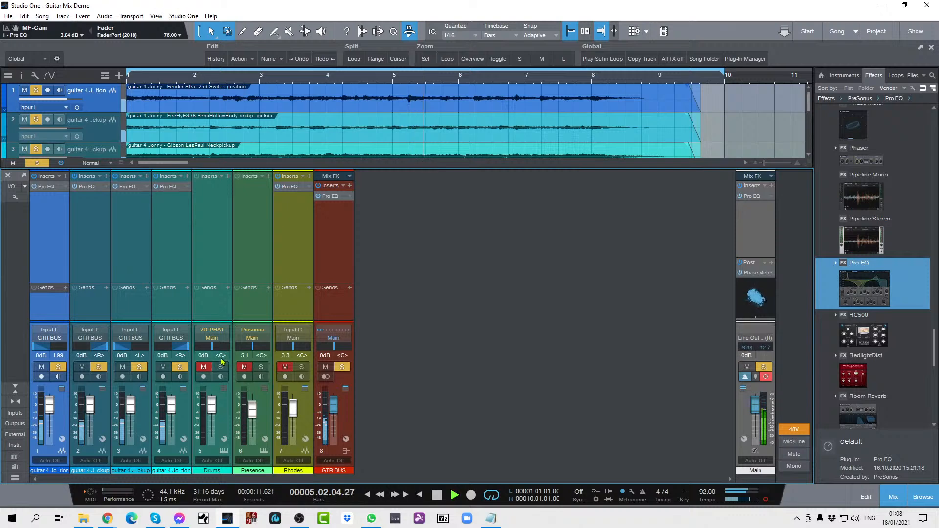
{"action": "key", "text": "space"}
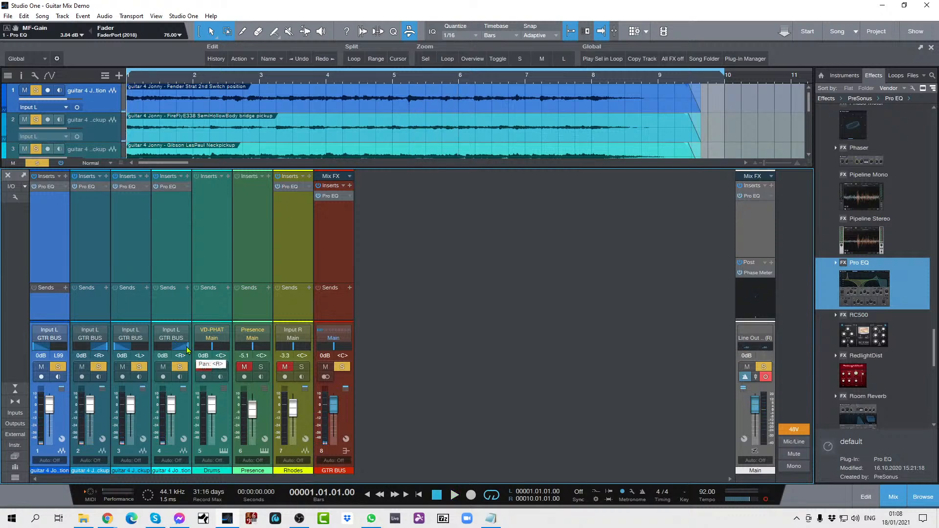
Step: Reset the pan of all four guitar tracks to centre
{"action": "left_click", "coordinate": [186, 349], "text": "ctrl"}
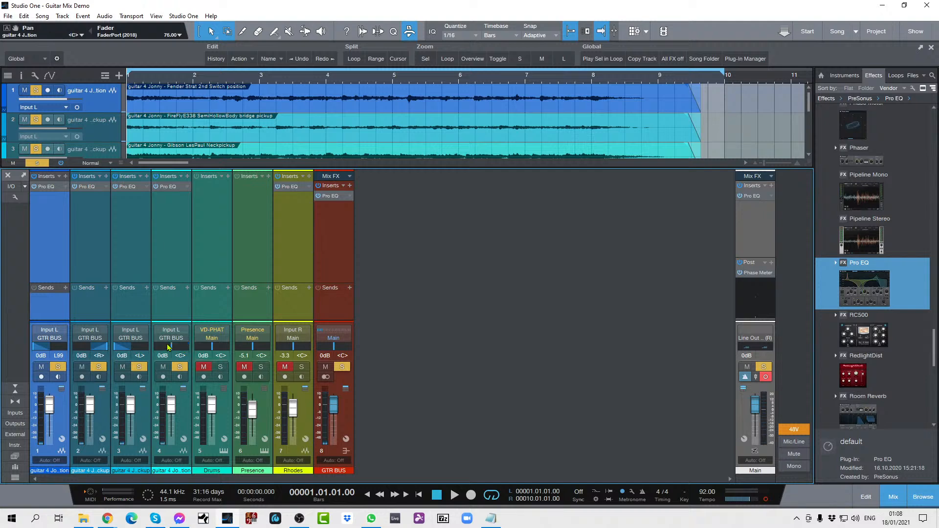
{"action": "left_click", "coordinate": [115, 349], "text": "ctrl"}
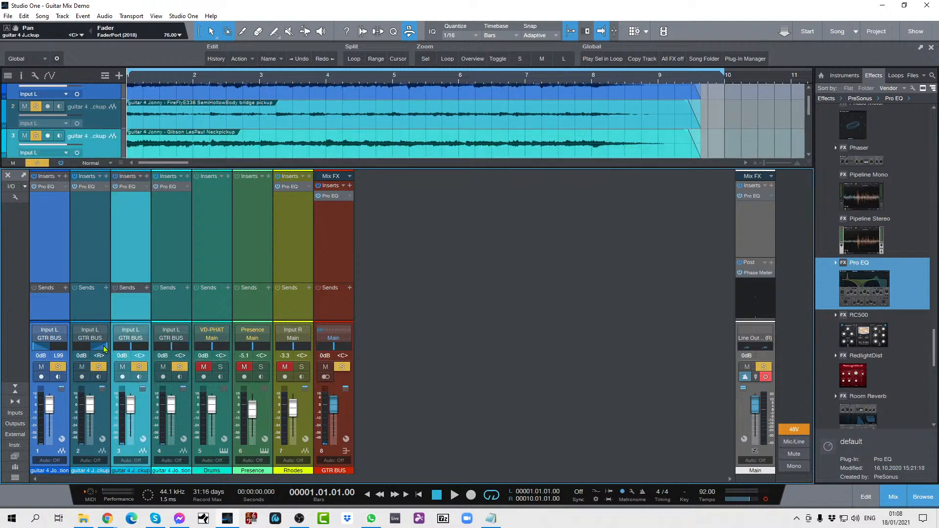
{"action": "left_click", "coordinate": [97, 348], "text": "ctrl"}
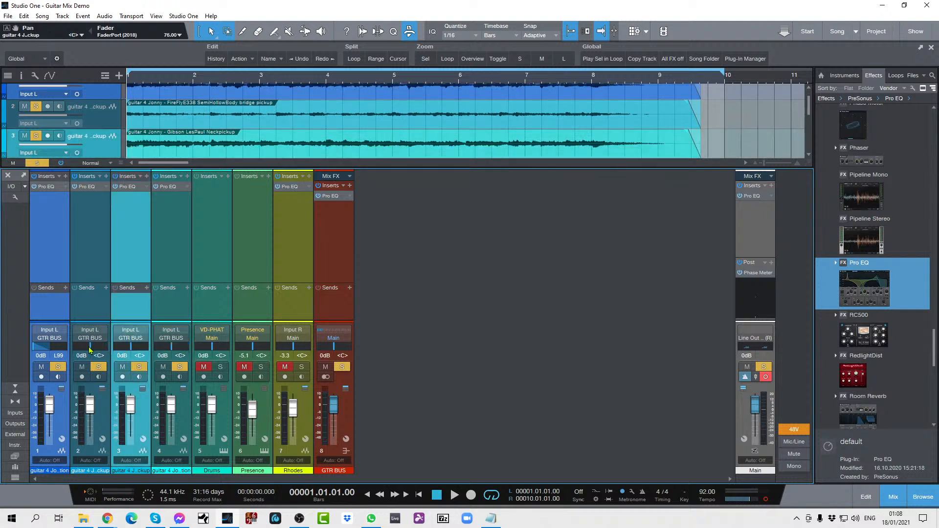
{"action": "left_click", "coordinate": [35, 348], "text": "ctrl"}
{"action": "left_click", "coordinate": [180, 307]}
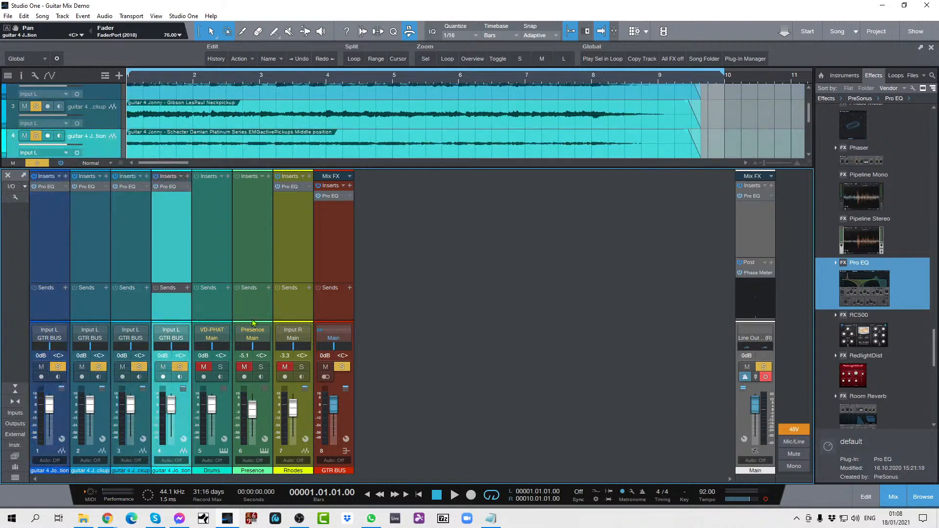
Step: Play the centred guitars while toggling mono on the main output to compare, and stop playback
{"action": "key", "text": "space"}
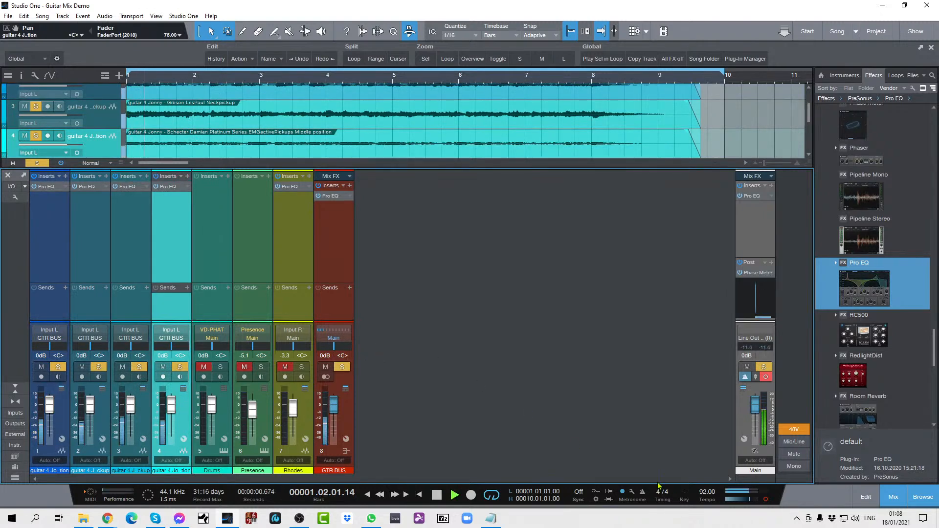
{"action": "key", "text": "space"}
{"action": "left_click", "coordinate": [766, 501]}
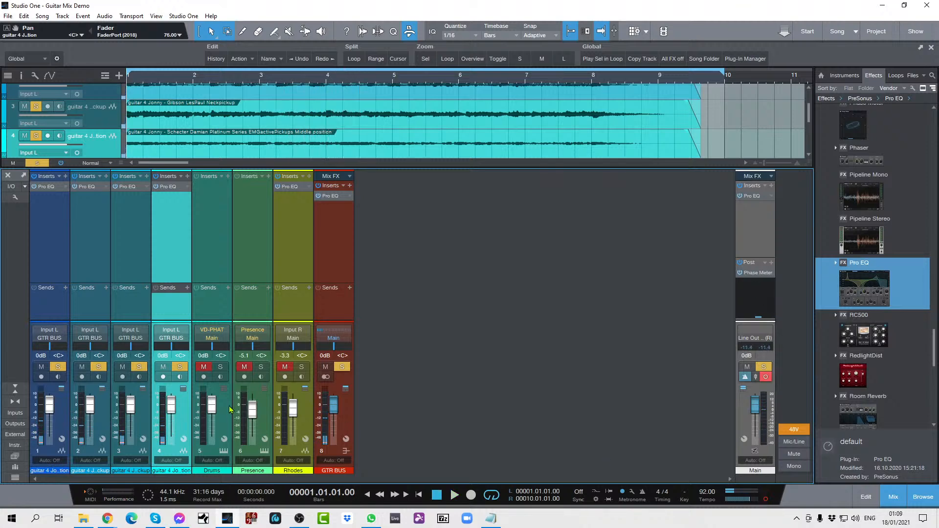
Step: Pan guitar tracks 1 and 3 hard left and guitar tracks 2 and 4 hard right
{"action": "left_click_drag", "start_coordinate": [170, 347], "coordinate": [195, 348]}
{"action": "left_click_drag", "start_coordinate": [130, 346], "coordinate": [108, 348]}
{"action": "left_click_drag", "start_coordinate": [50, 348], "coordinate": [27, 349]}
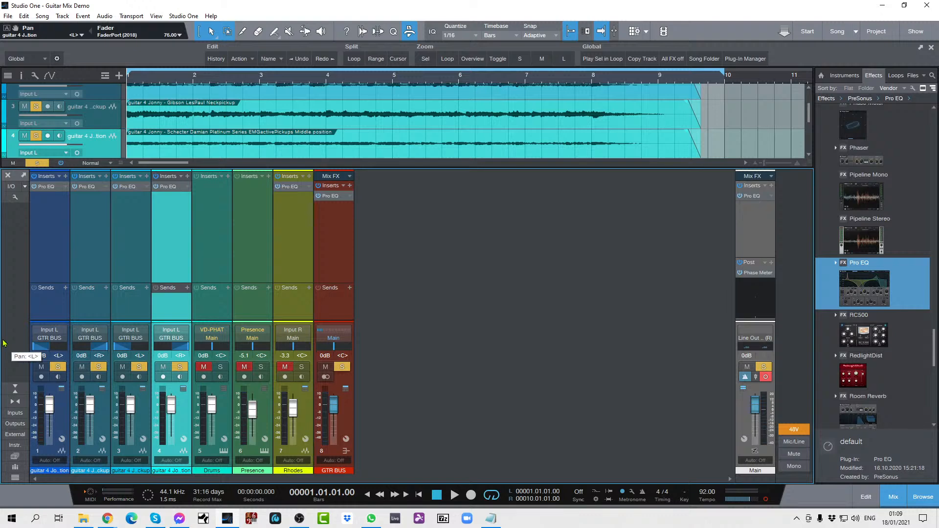